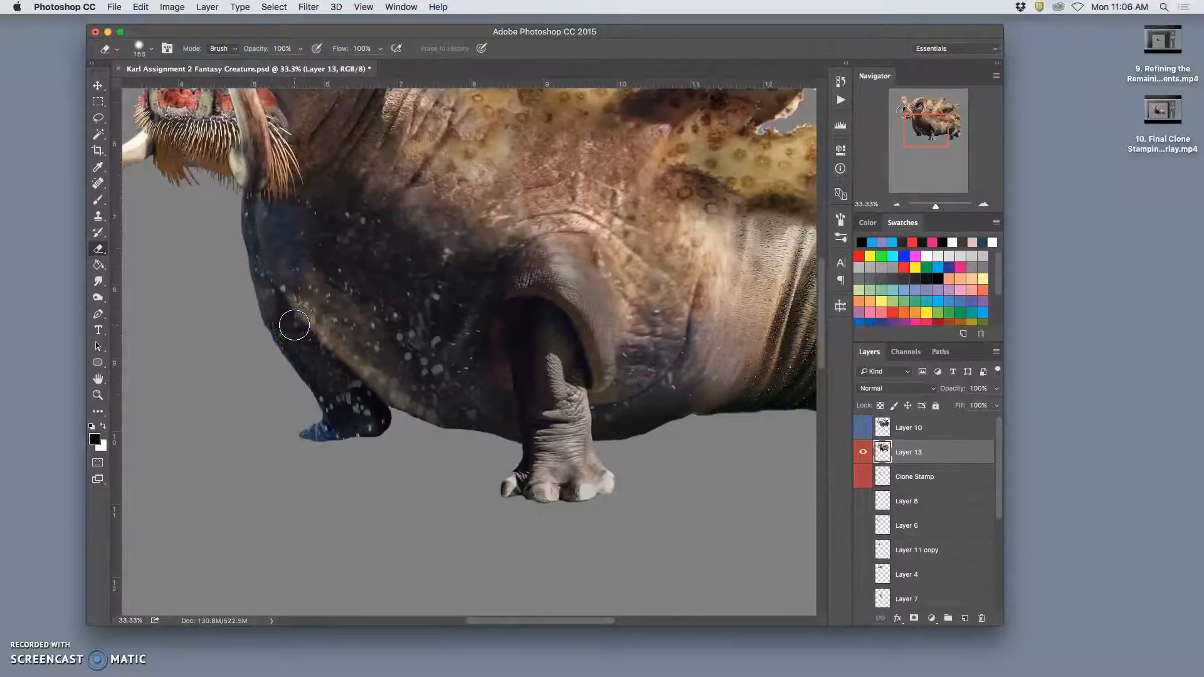
Clean up the edge below the chest on Layer 13 by lassoing the excess in front of the far front leg and deleting it.
mouse_move(294, 325)
left_mouse_down()
mouse_move(678, 334)
mouse_move(580, 359)
mouse_move(564, 421)
mouse_move(374, 403)
mouse_move(321, 344)
left_mouse_up()
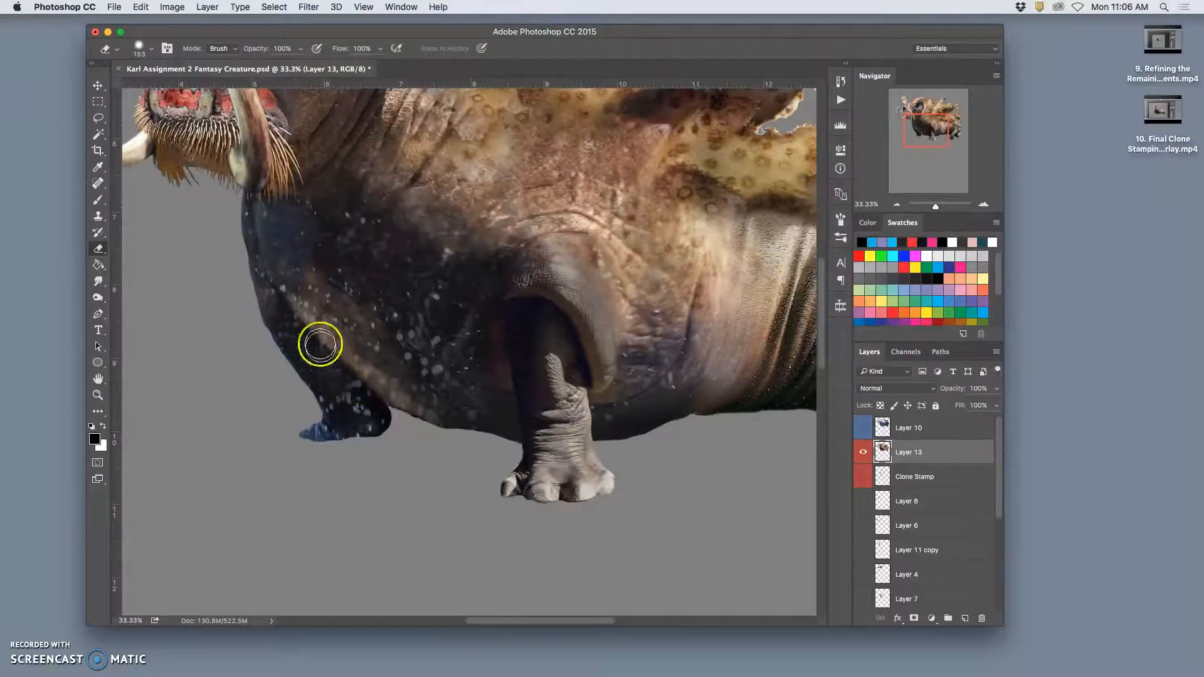
left_click(98, 118)
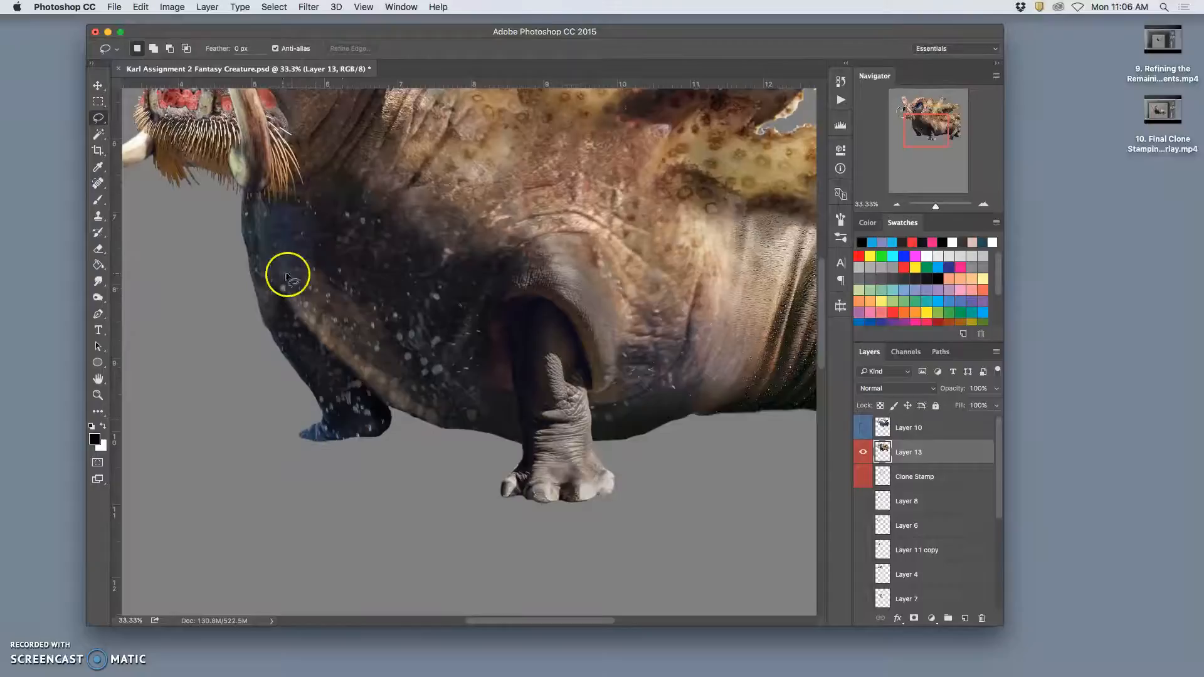
left_click_drag(248, 274, 254, 296)
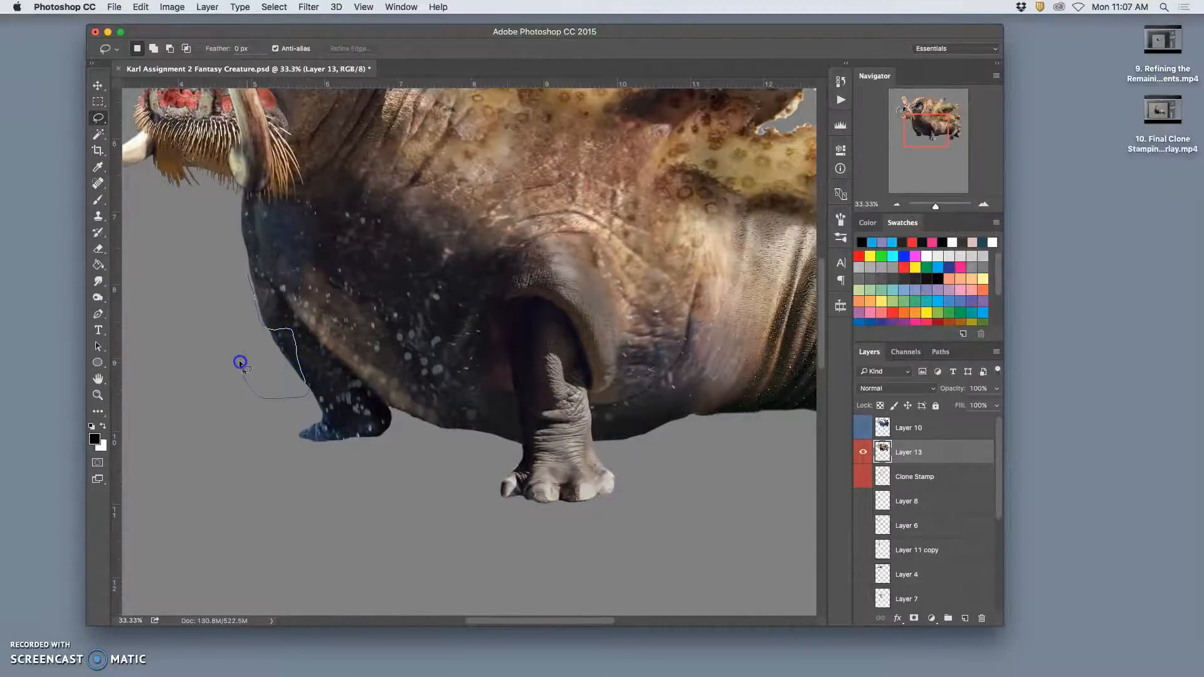
left_click_drag(236, 313, 238, 304)
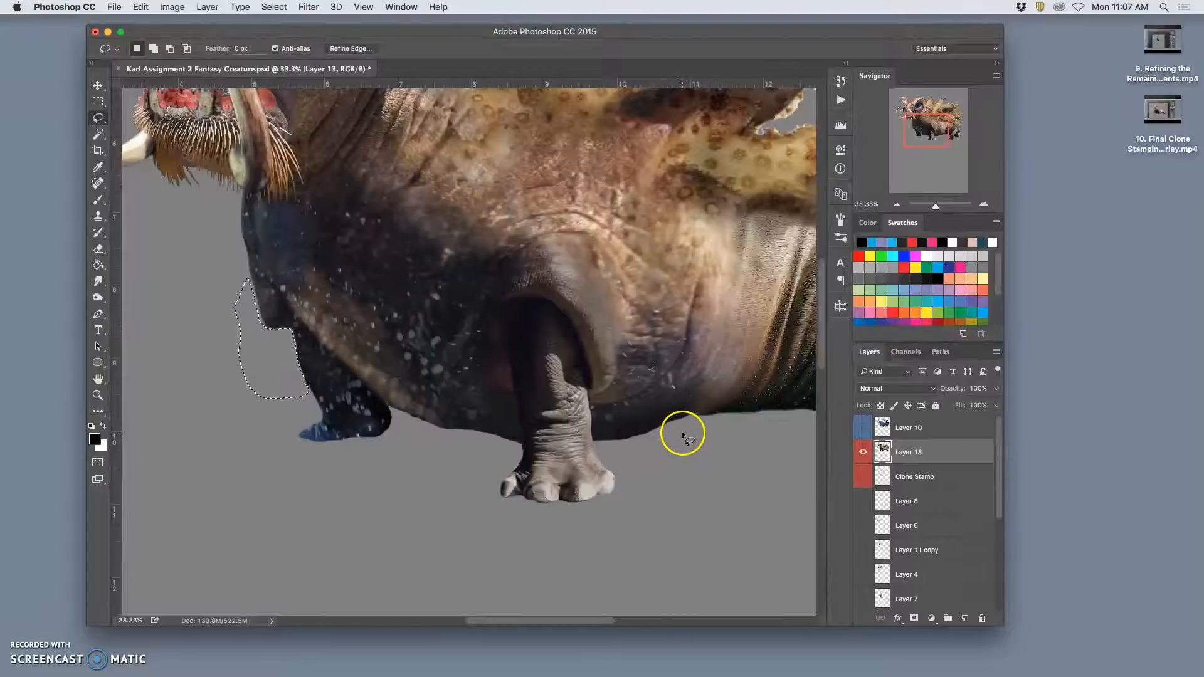
Isolate Layer 10, clear the selected area from it, and hide the layer again after comparing with Layer 13.
left_click(863, 452)
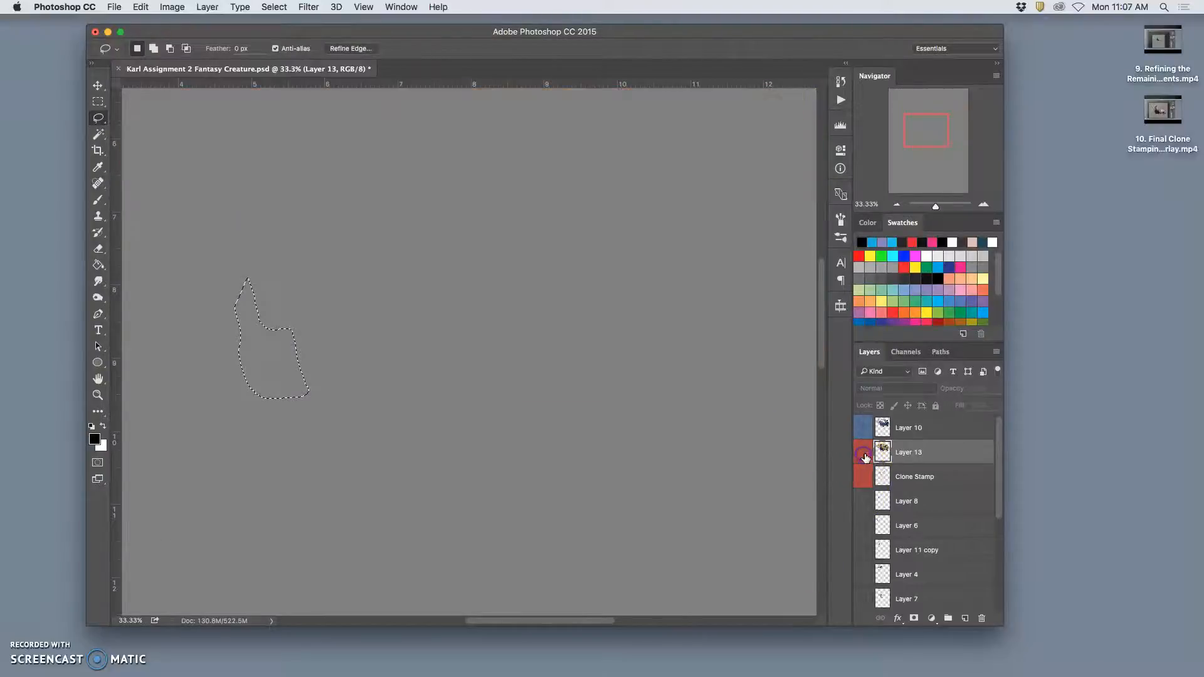
left_click(864, 428)
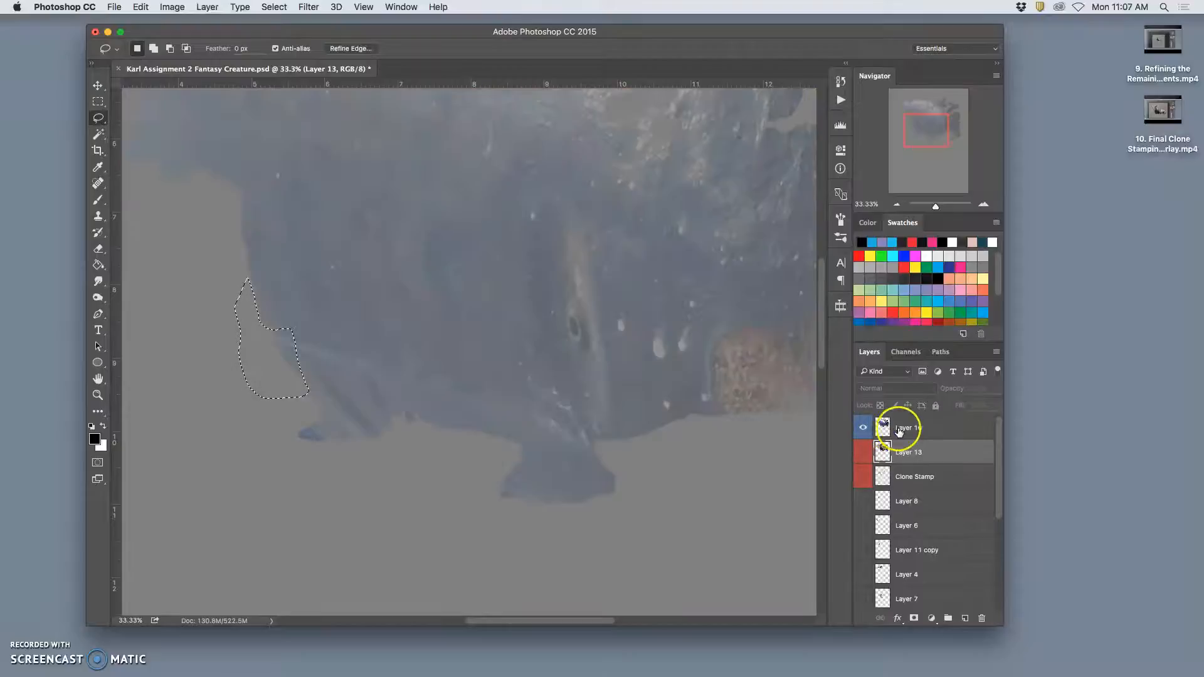
left_click(900, 429)
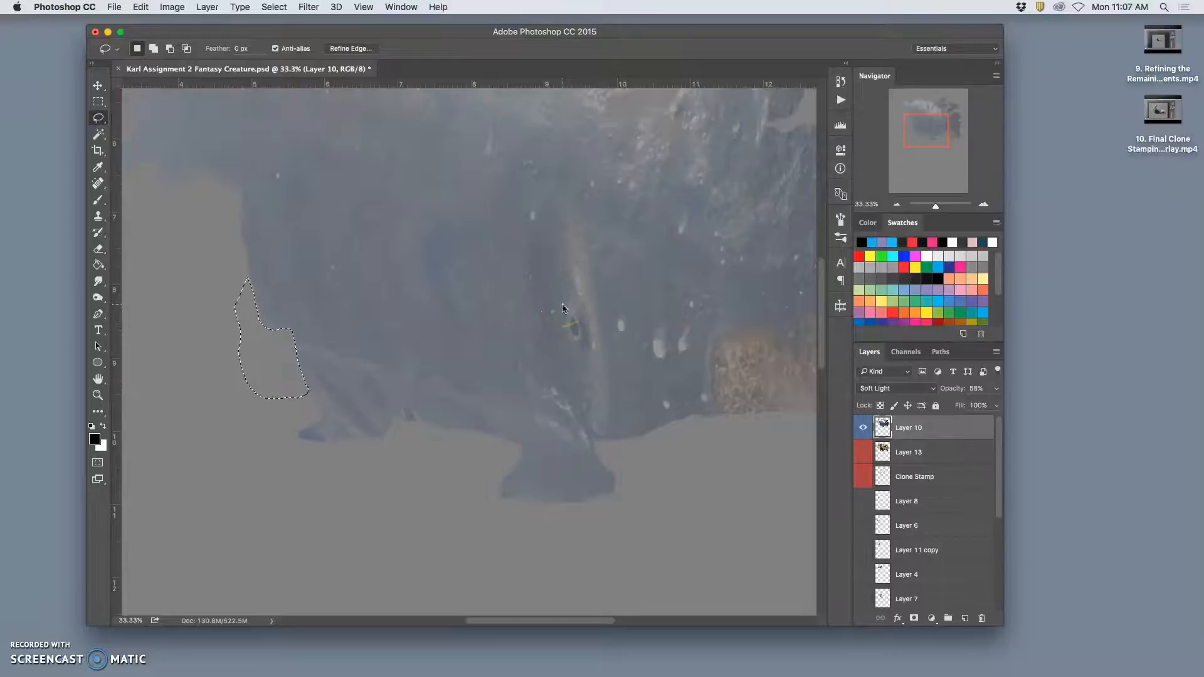
left_click(864, 453)
left_click(867, 457)
left_click(862, 428)
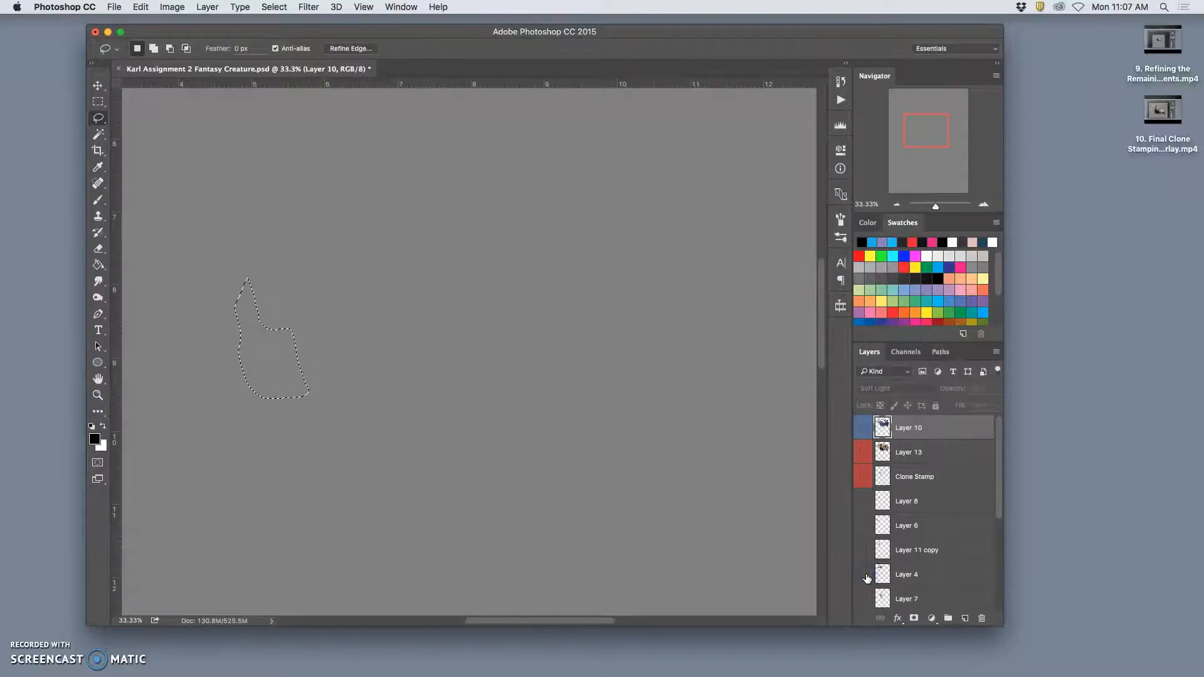
Show Layer 2, delete the selected chest-edge area from it, and deselect.
scroll(867, 577, "down", 5)
left_click(863, 552)
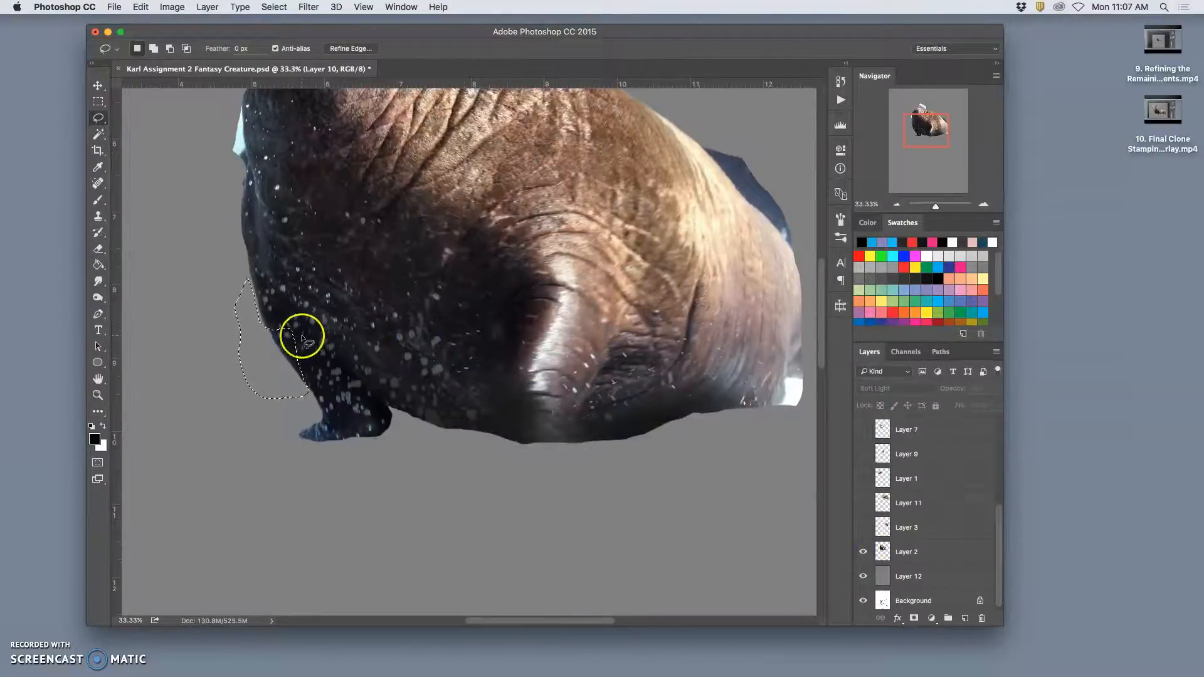
left_click(908, 544)
left_click(745, 535)
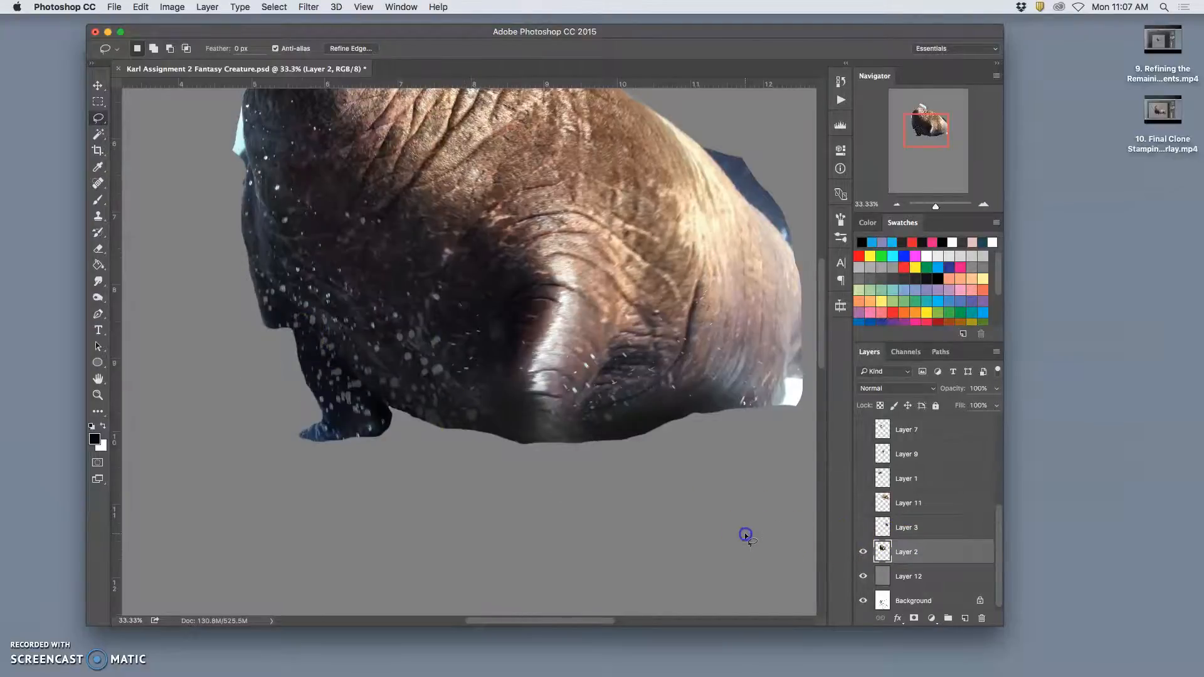
Hide Layer 2, show Layers 13 and 10 again, and toggle Layer 10 to compare the overlay.
scroll(890, 539, "up", 3)
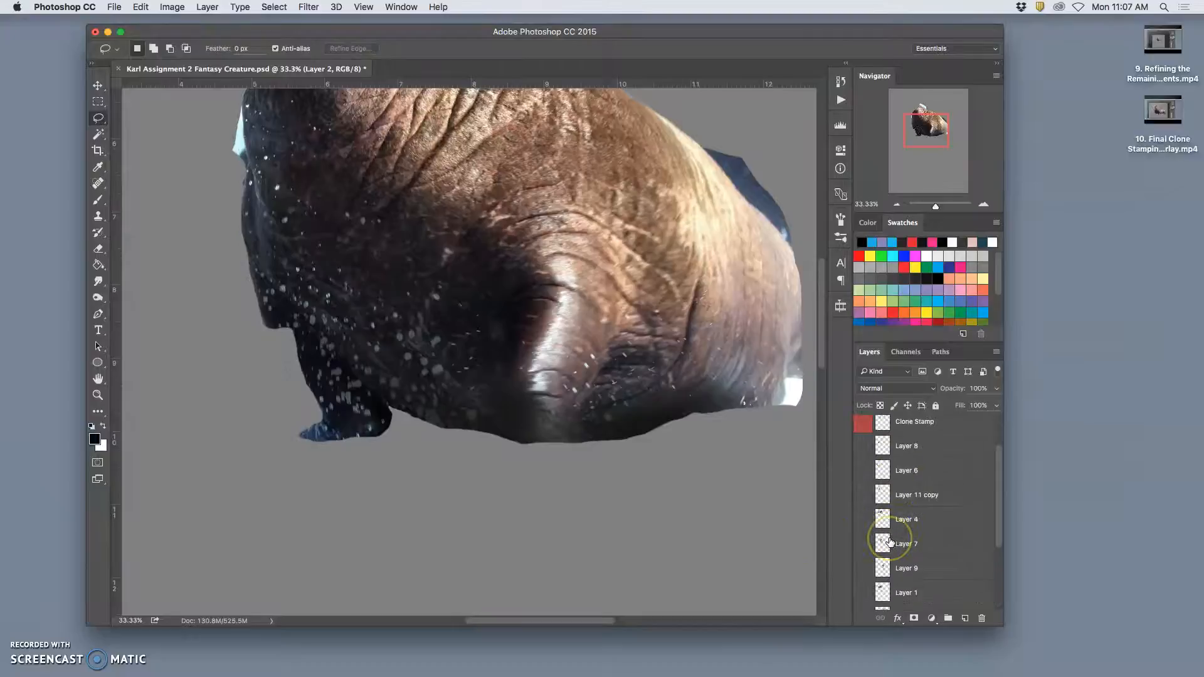
left_click(864, 581)
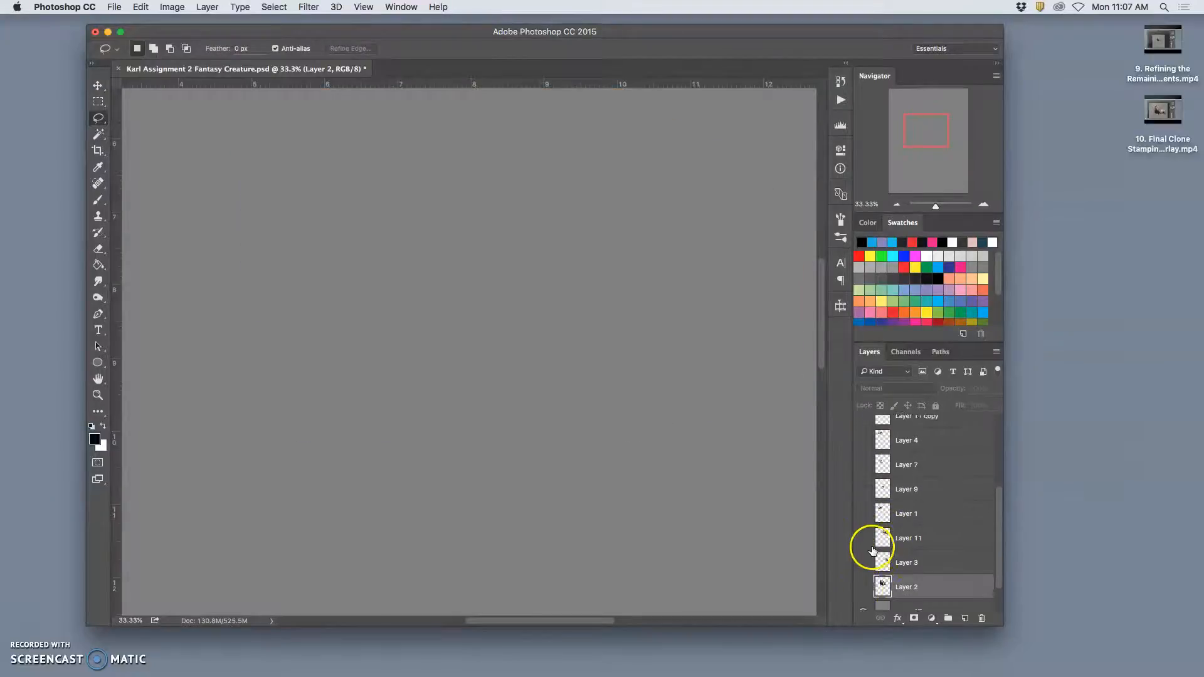
scroll(868, 545, "up", 5)
left_click(863, 452)
left_click(863, 427)
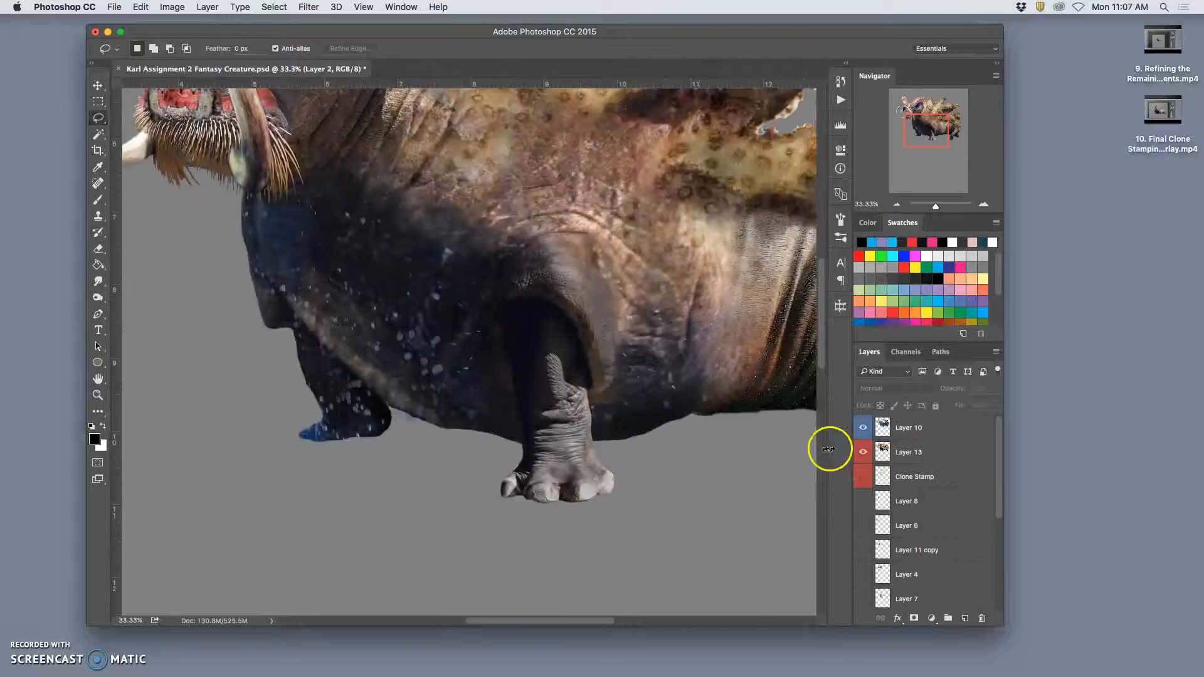
left_click(863, 429)
left_click(862, 428)
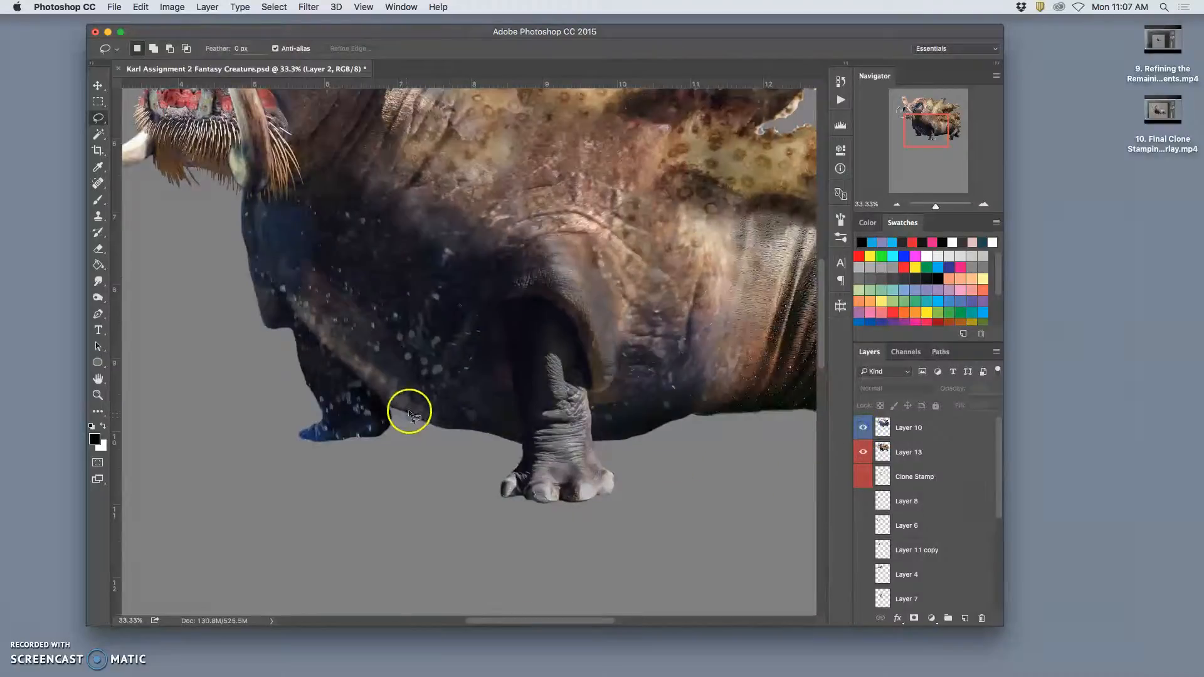
Erase Layer 10's overlay spill where the far front leg meets the belly and along the near front foot's toes.
left_click(98, 248)
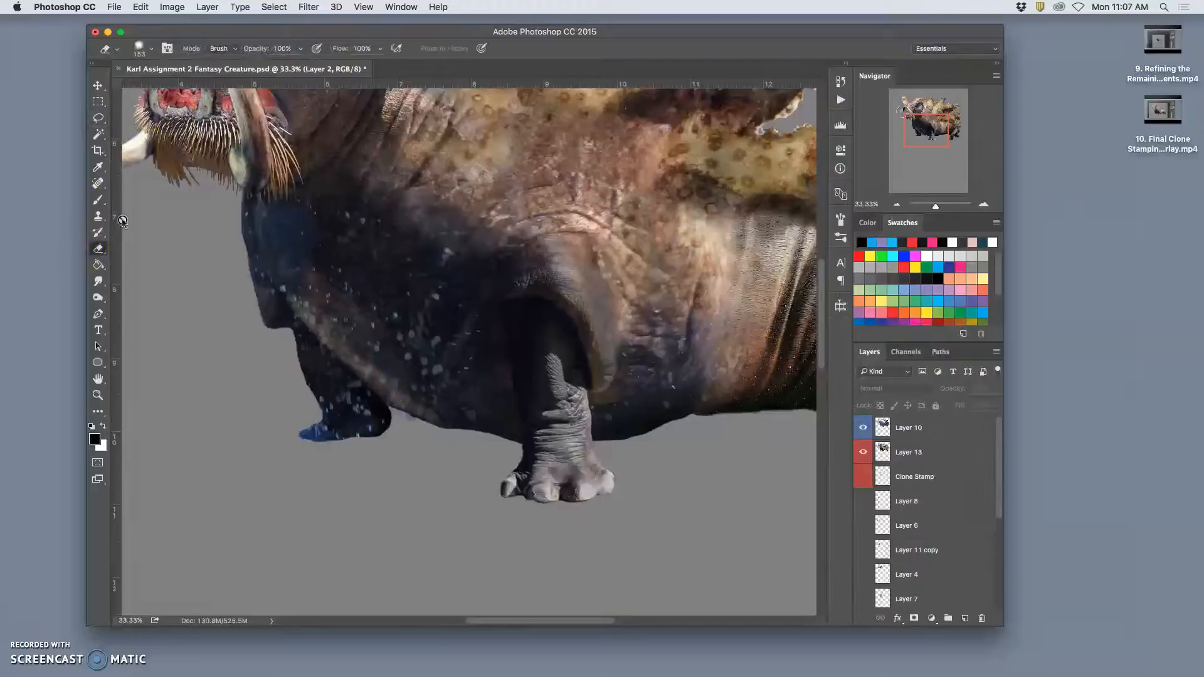
left_click(905, 426)
left_click_drag(400, 418, 401, 415)
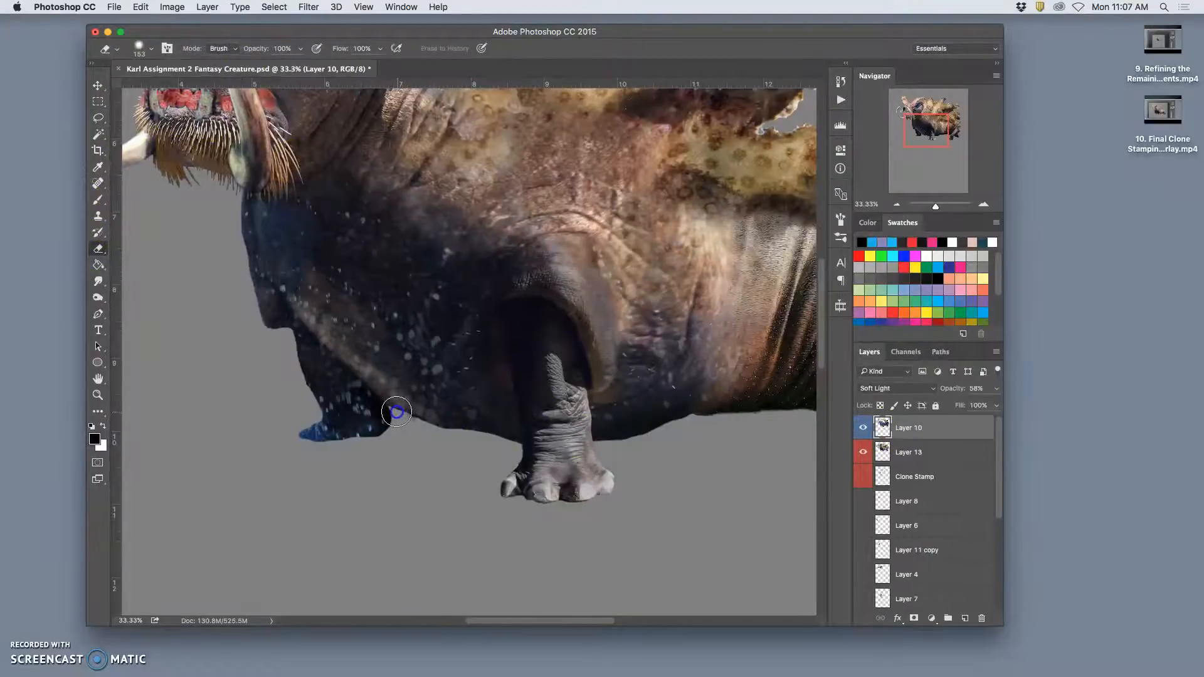
left_click(411, 421)
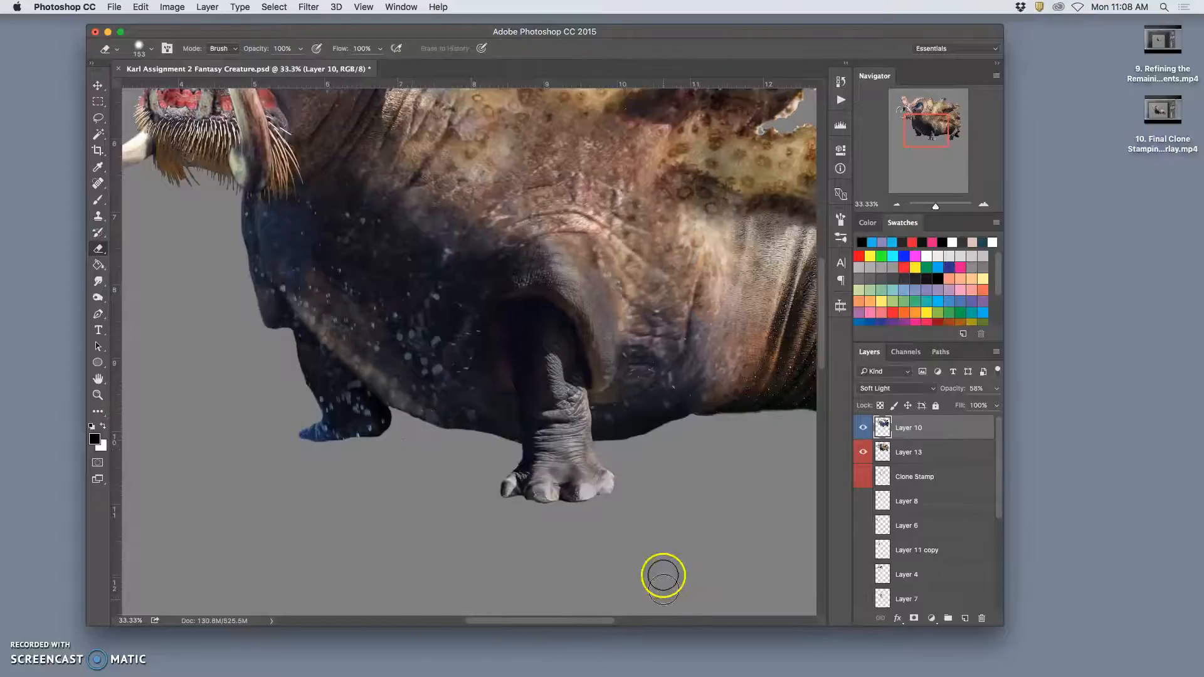
mouse_move(544, 492)
left_mouse_down()
mouse_move(575, 497)
mouse_move(559, 493)
left_mouse_up()
Examine the whole creature from afar and up close to judge the cleaned edges.
key("super+minus")
key("super+minus")
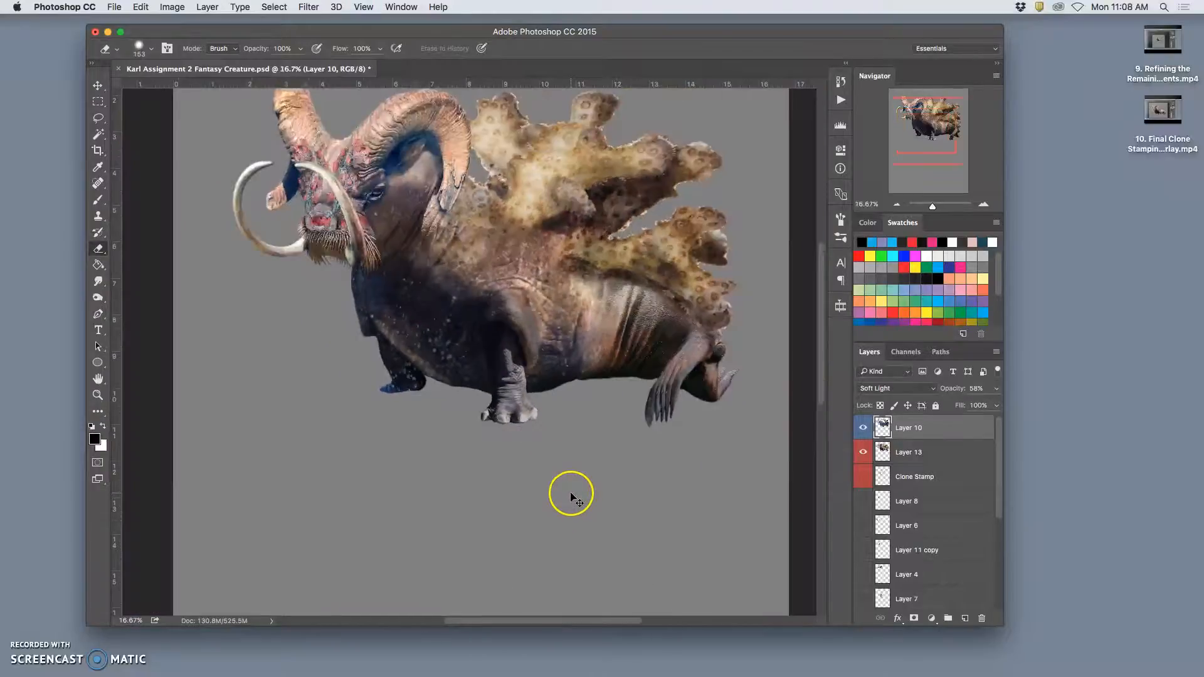
key("super+minus")
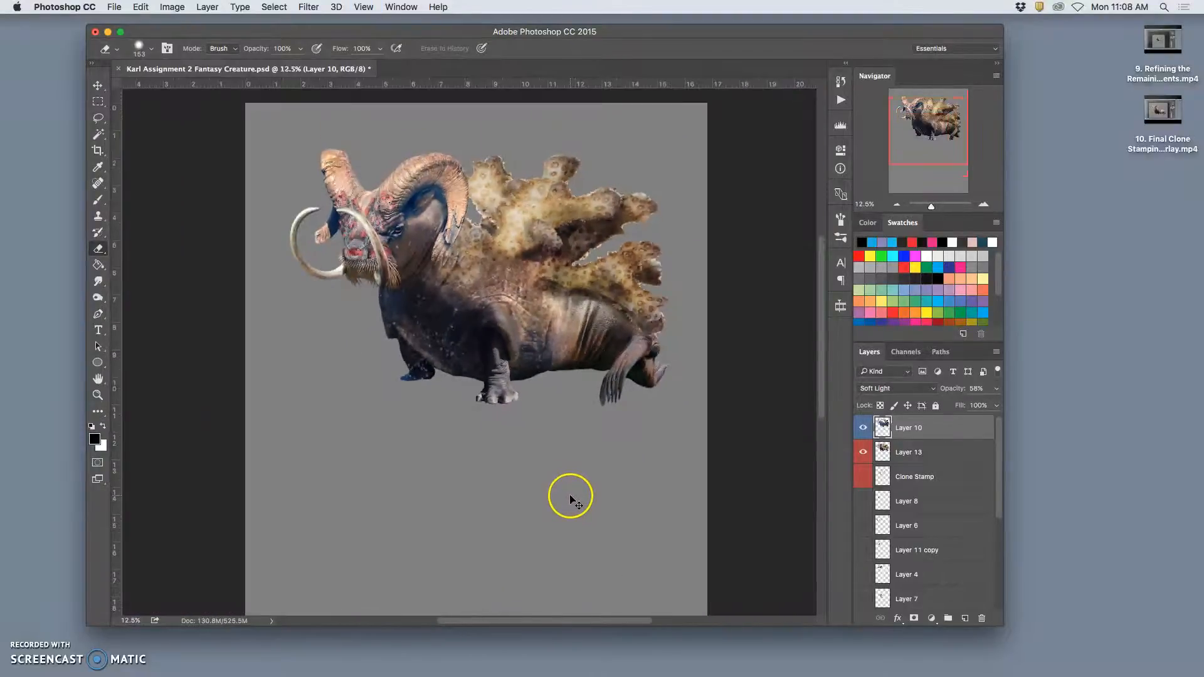
key("super+plus")
key("super+plus")
key("super+plus")
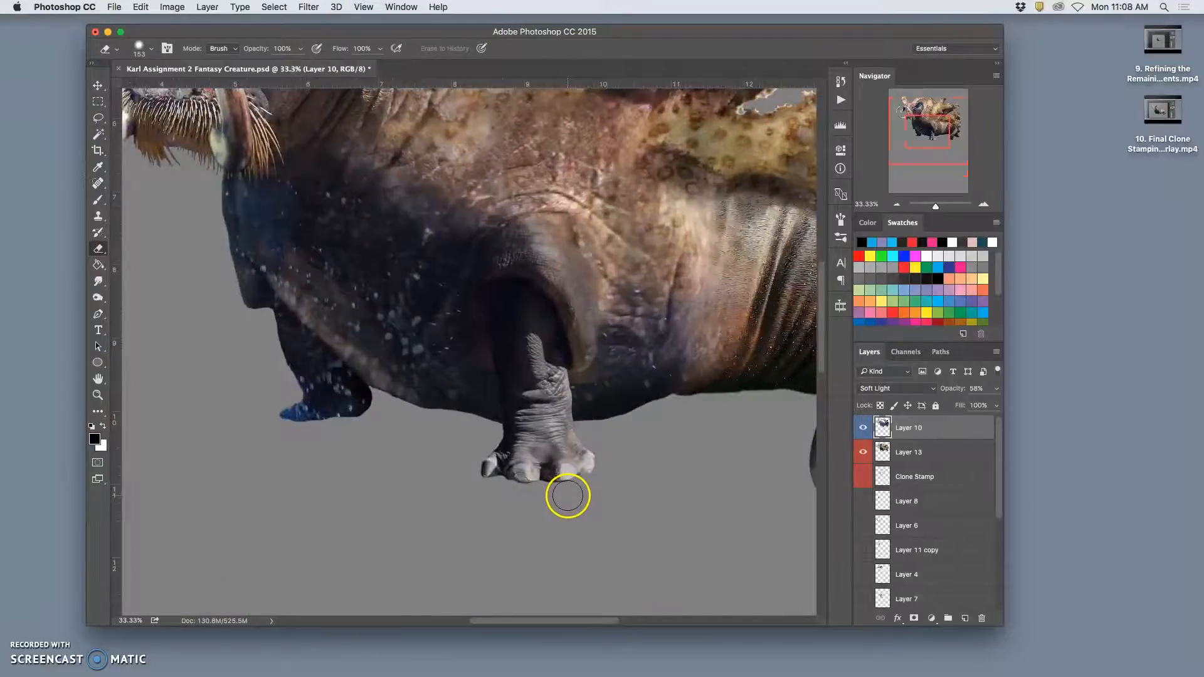
key("super+minus")
key("super+minus")
key("super+minus")
key("super+minus")
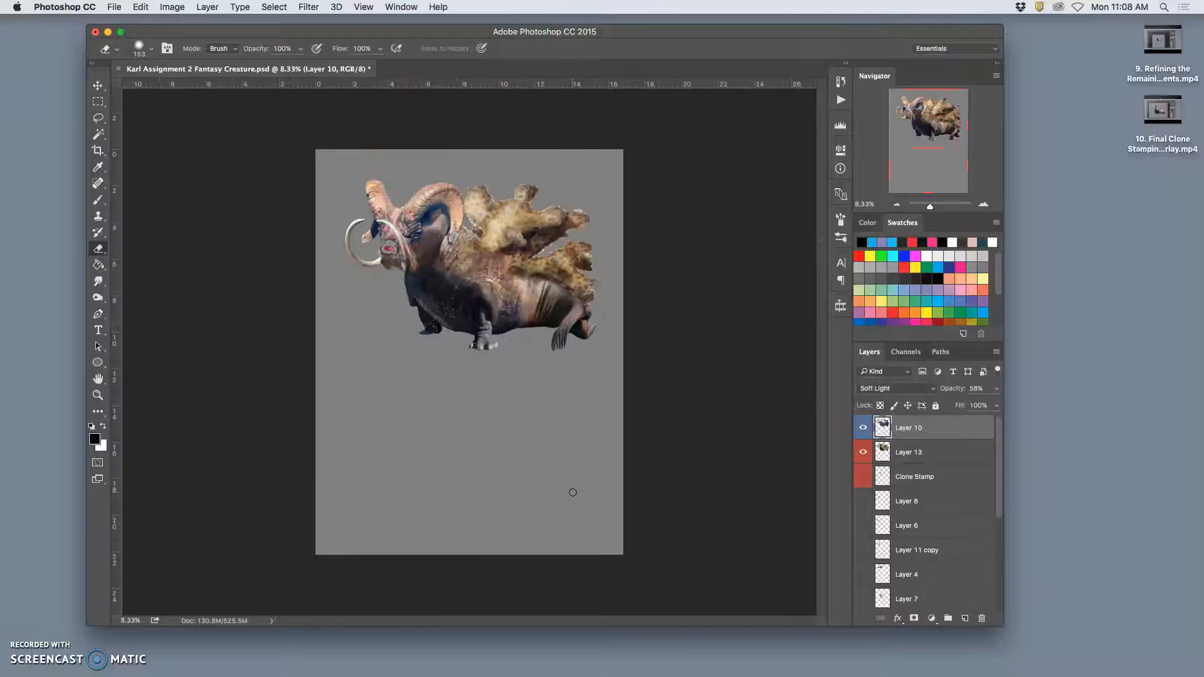
key("super+plus")
key("super+plus")
key("super+plus")
key("super+plus")
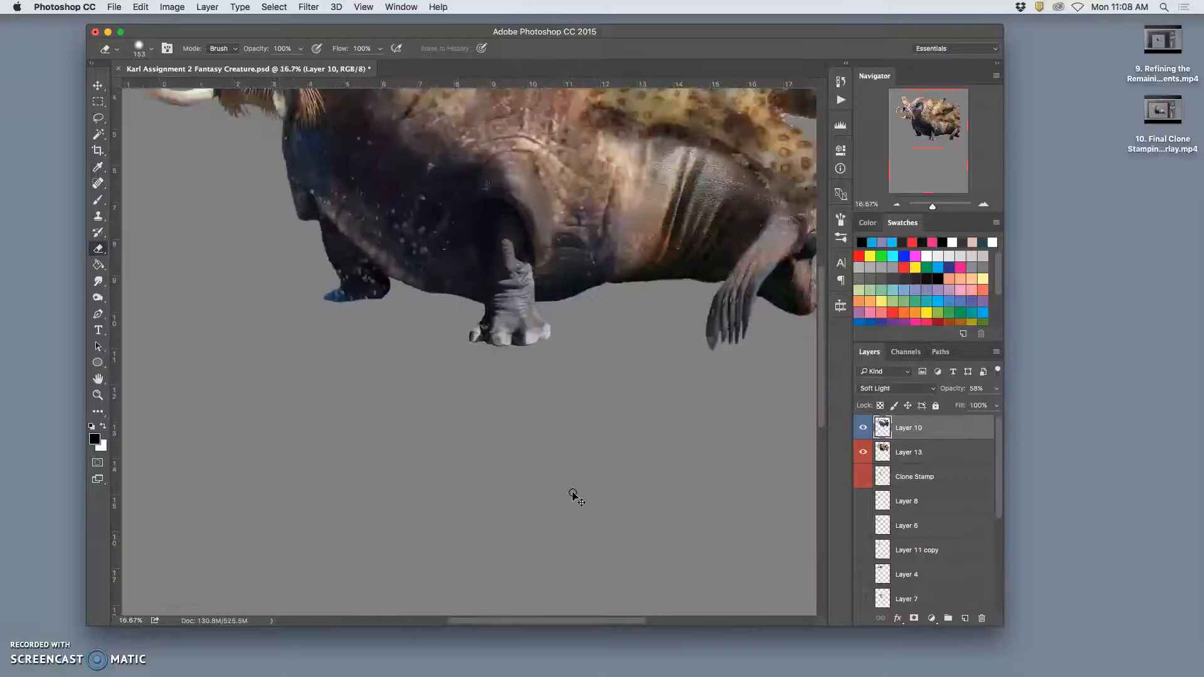
Lasso the uneven edge below the chest along the far front leg; refine it with radius 1.5, smooth 9, feather 2.5, shift edge +13%.
left_click_drag(274, 299, 331, 470)
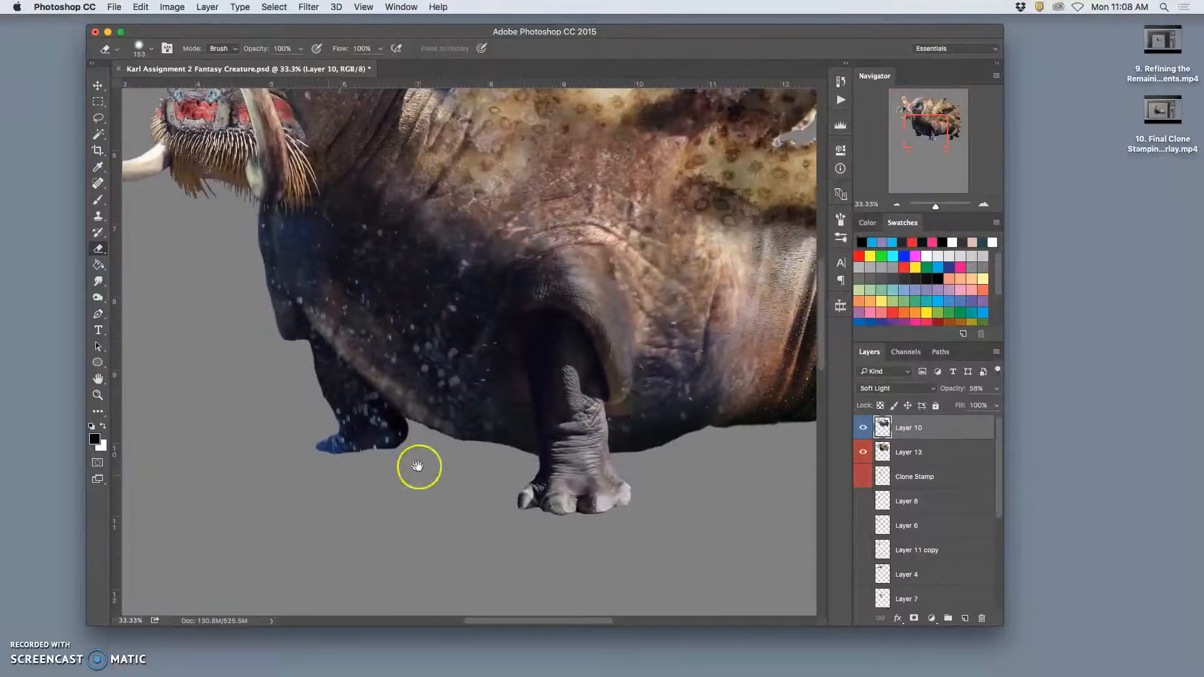
left_click(98, 118)
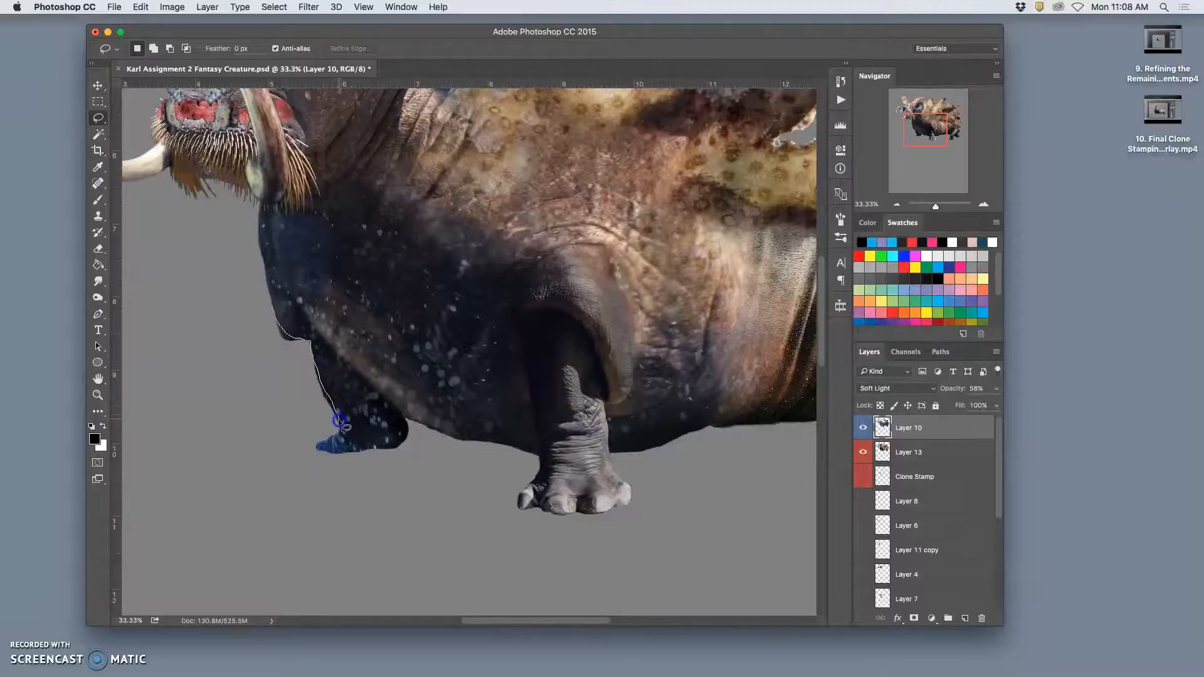
left_click_drag(240, 323, 275, 308)
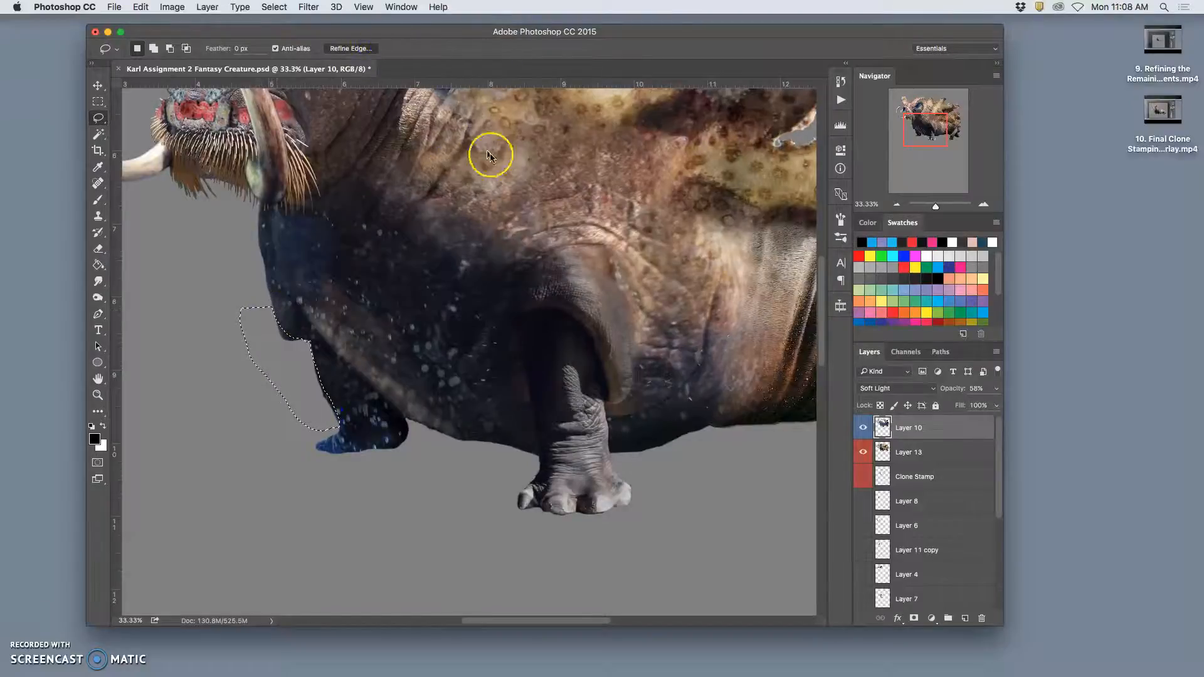
key("super+alt+r")
left_click(860, 540)
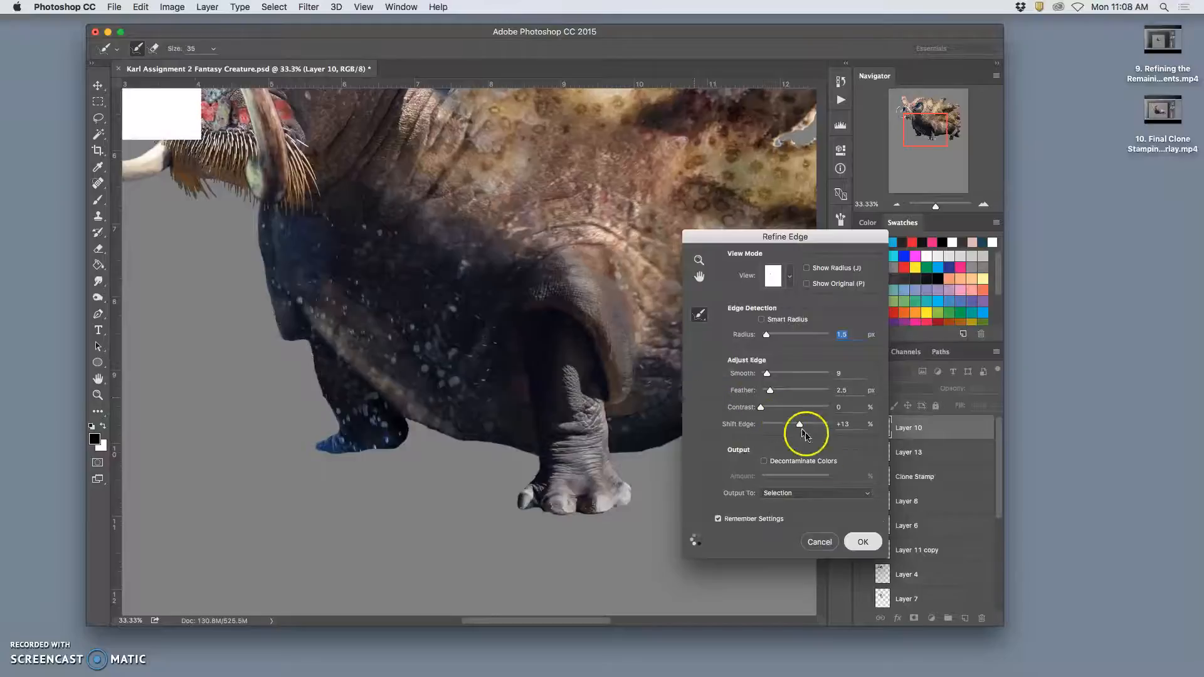
left_click(861, 542)
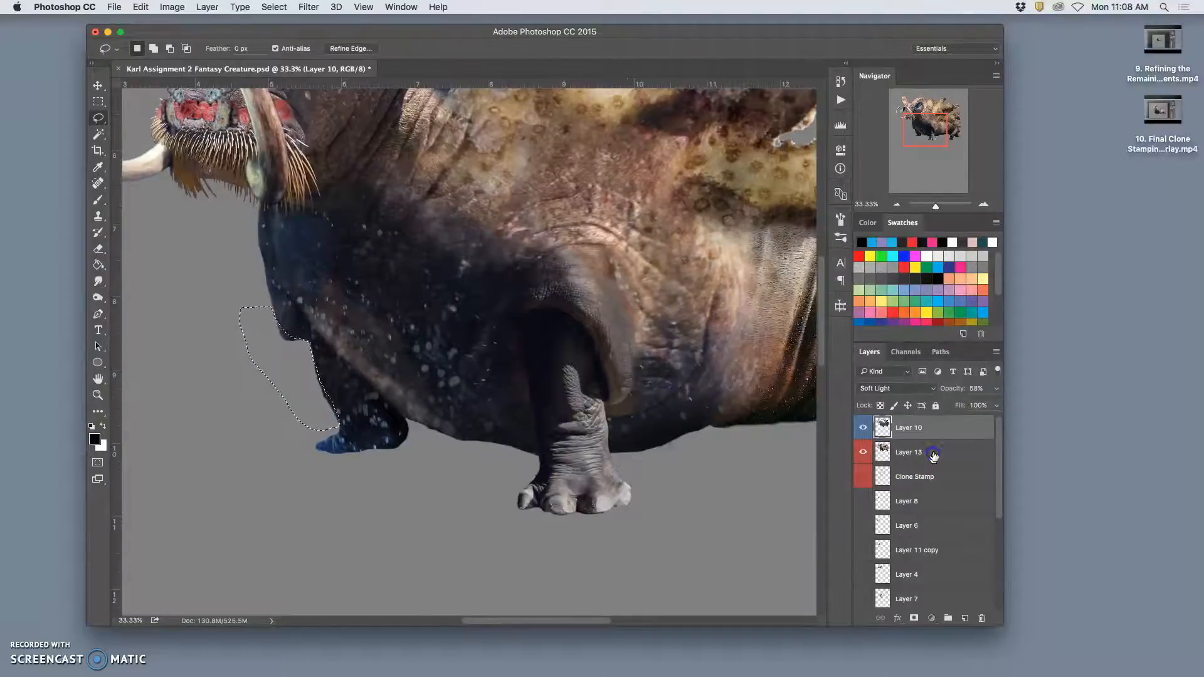
Clear the refined selection from Layer 13 and Layer 2, making Layer 2 visible, and deselect.
left_click(933, 452)
left_click_drag(999, 500, 997, 580)
left_click(863, 574)
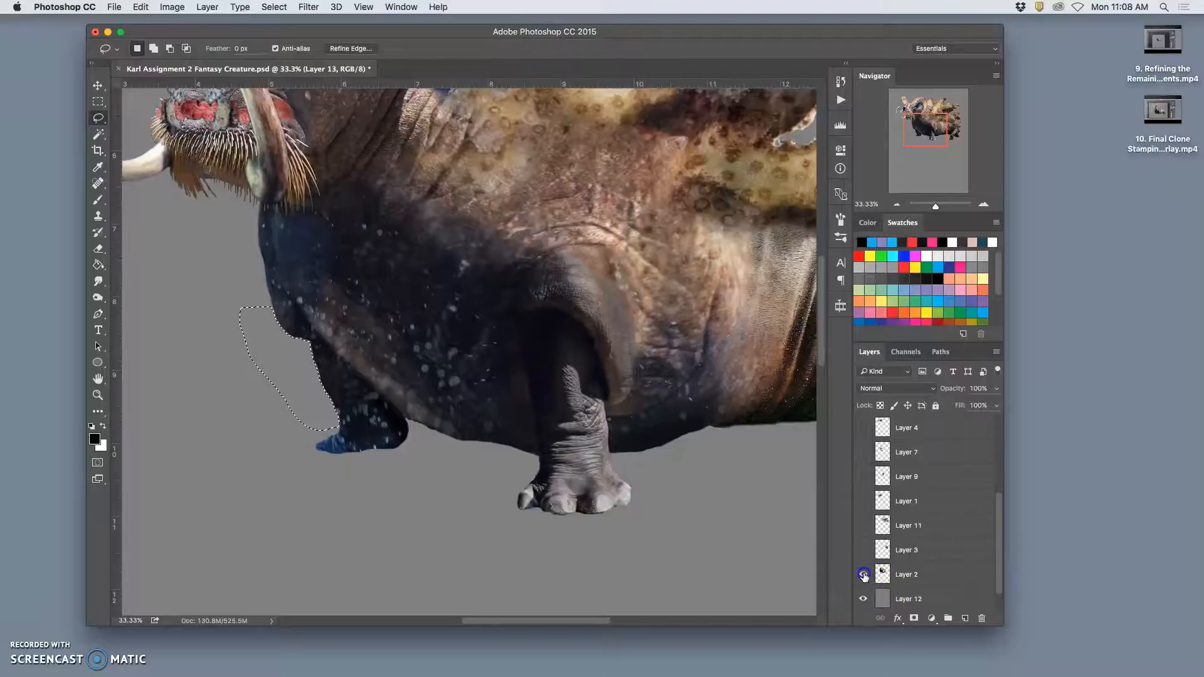
left_click(902, 575)
key("super+d")
key("super+minus")
key("super+minus")
key("super+plus")
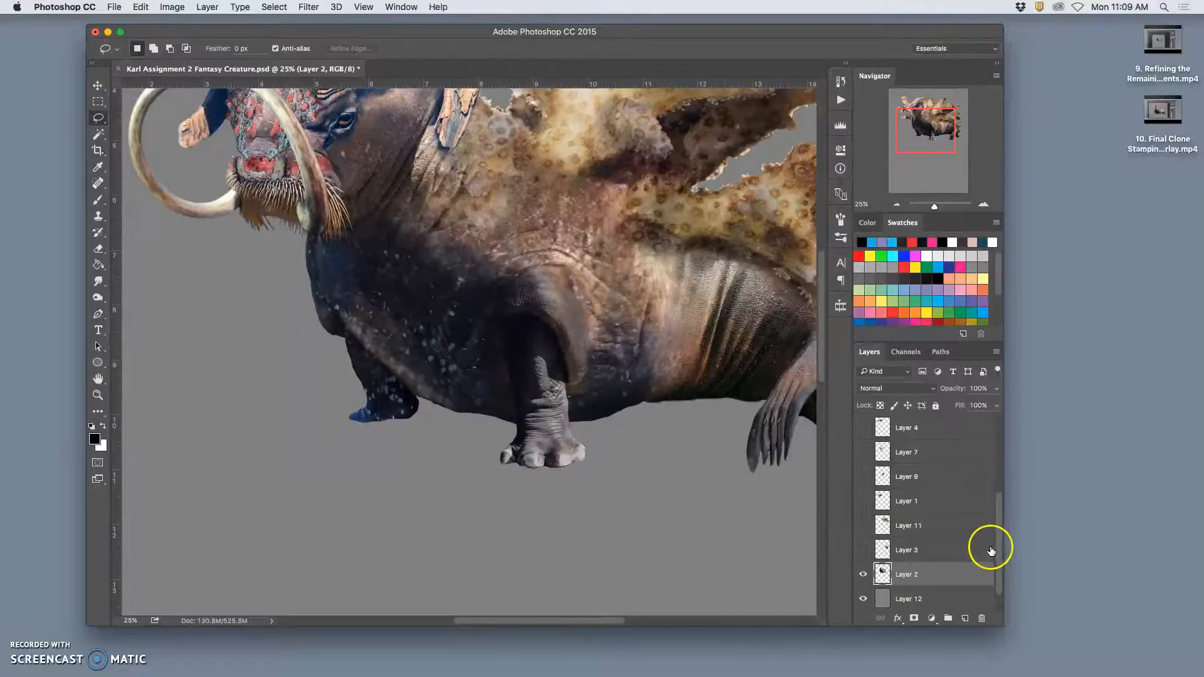
Make Layer 13 active and briefly switch its visibility off and on to check its content.
left_click_drag(998, 533, 999, 456)
left_click(944, 462)
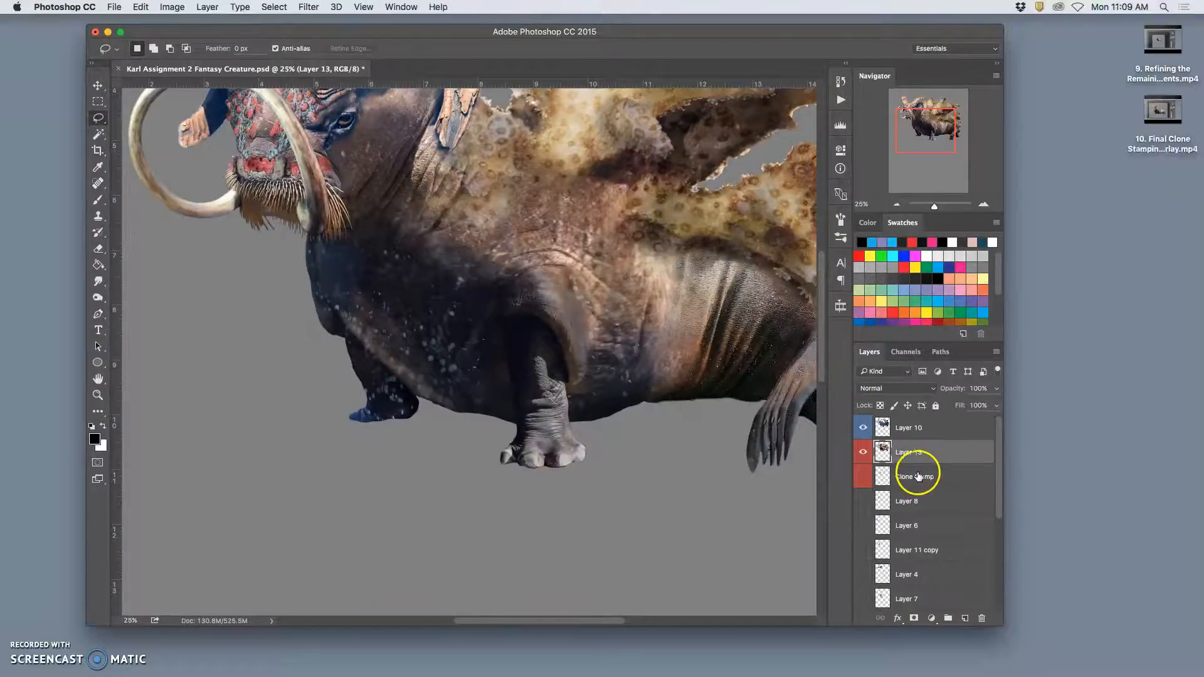
left_click(864, 454)
left_click(865, 455)
Try placing Layer 13 below the Clone Stamp layer and toggle Clone Stamp's visibility to compare the edges.
left_click_drag(898, 457, 907, 483)
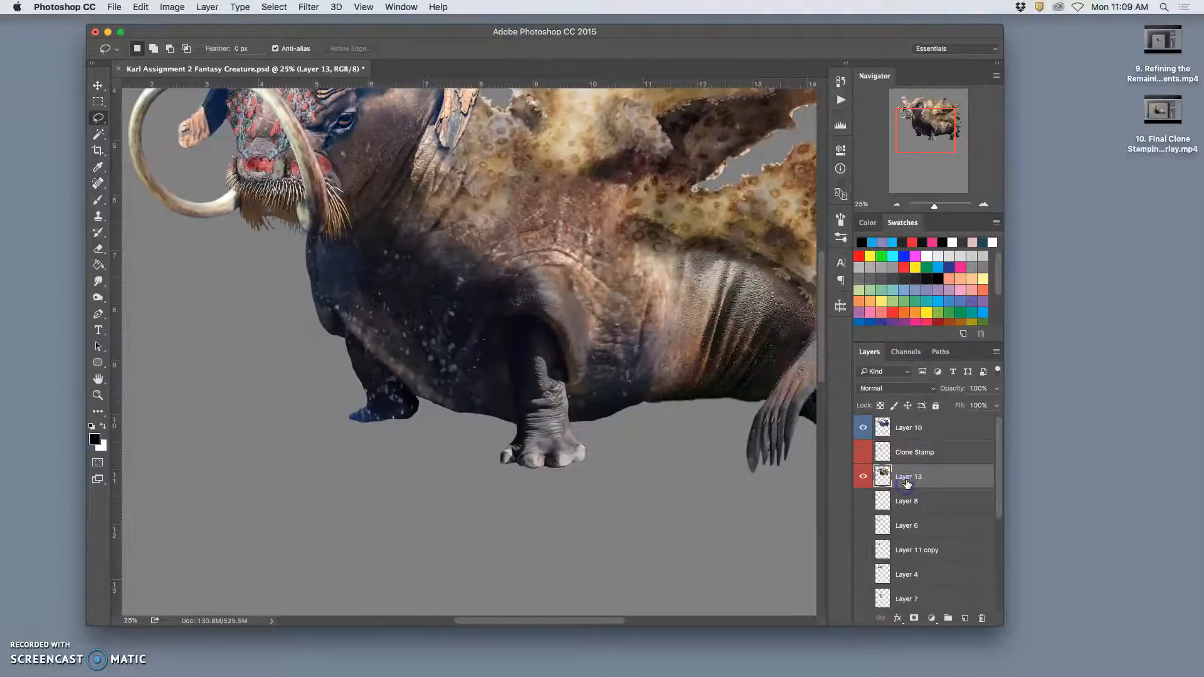
left_click(864, 453)
left_click(865, 456)
left_click(865, 455)
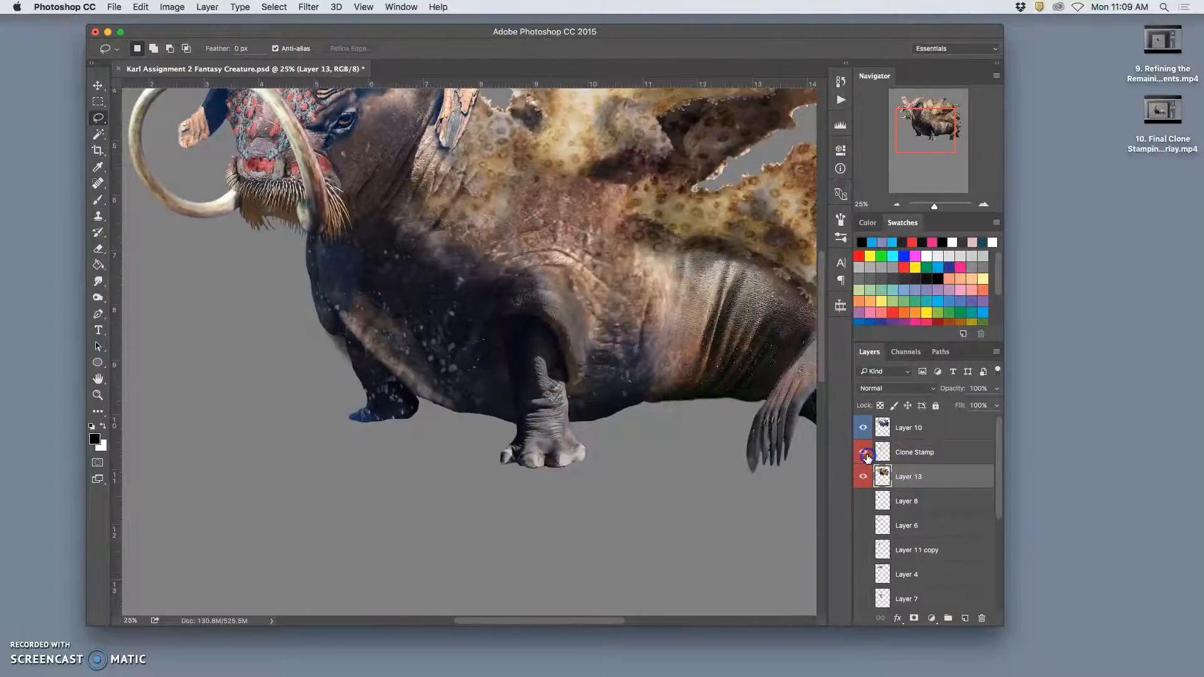
left_click(866, 457)
left_click(866, 456)
left_click(866, 456)
mouse_move(912, 479)
left_mouse_down()
mouse_move(905, 452)
mouse_move(893, 459)
left_mouse_up()
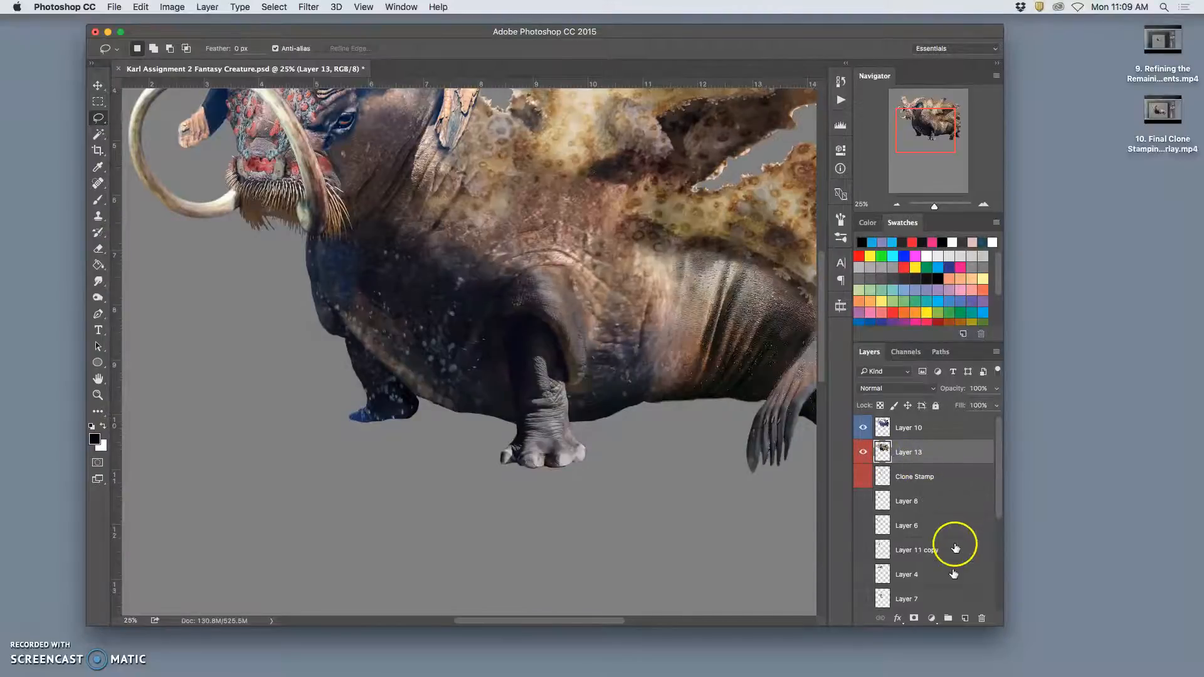
Create a new layer above Layer 13 and clone near-leg skin onto the far front ankle with the Clone Stamp at 12% opacity.
left_click(964, 618)
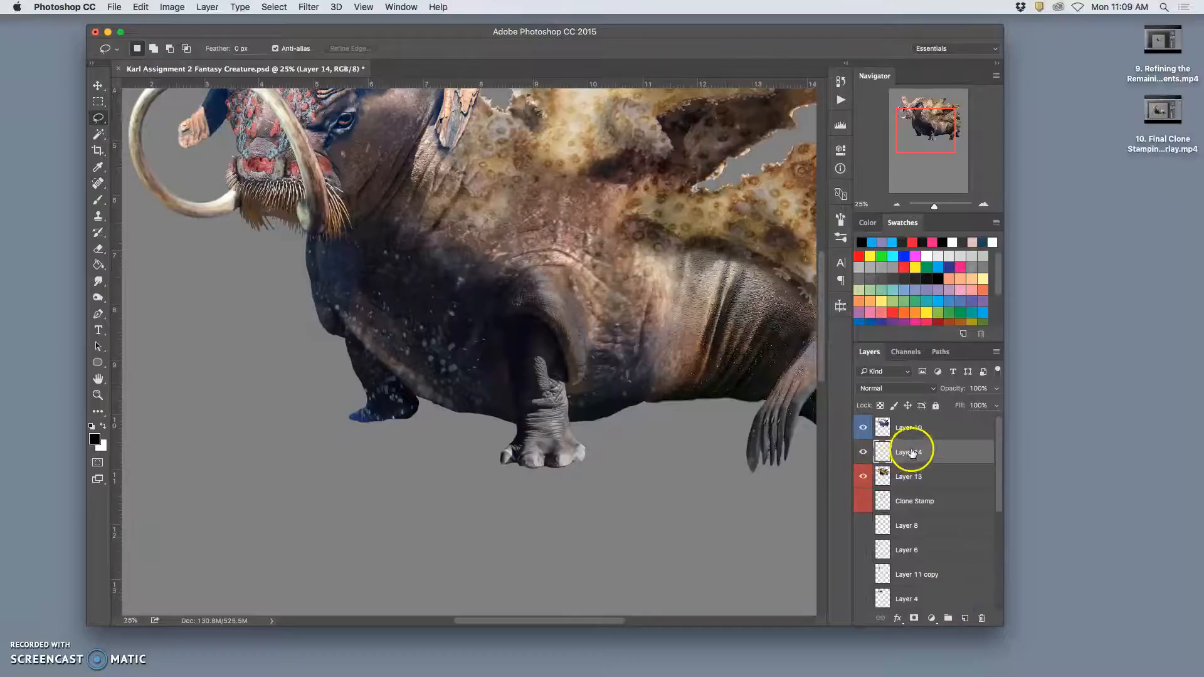
left_click(98, 215)
mouse_move(493, 395)
left_mouse_down()
mouse_move(577, 400)
mouse_move(552, 432)
left_mouse_up()
mouse_move(415, 419)
left_mouse_down()
mouse_move(384, 393)
mouse_move(397, 396)
left_mouse_up()
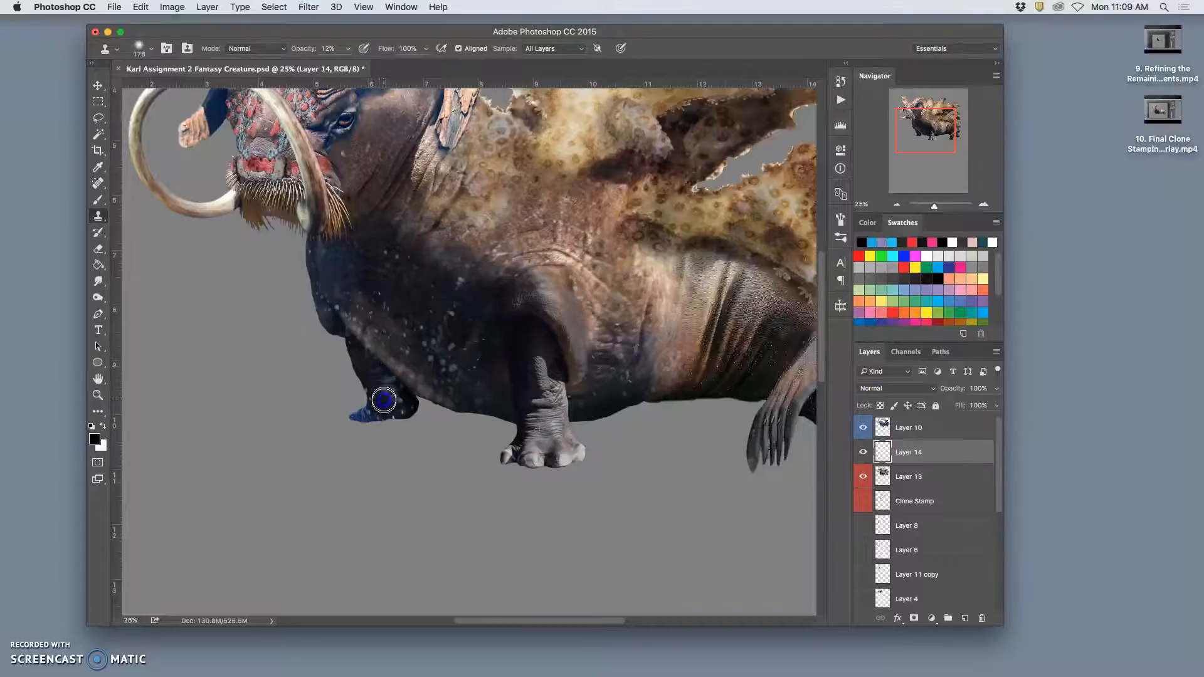
left_click_drag(395, 405, 403, 406)
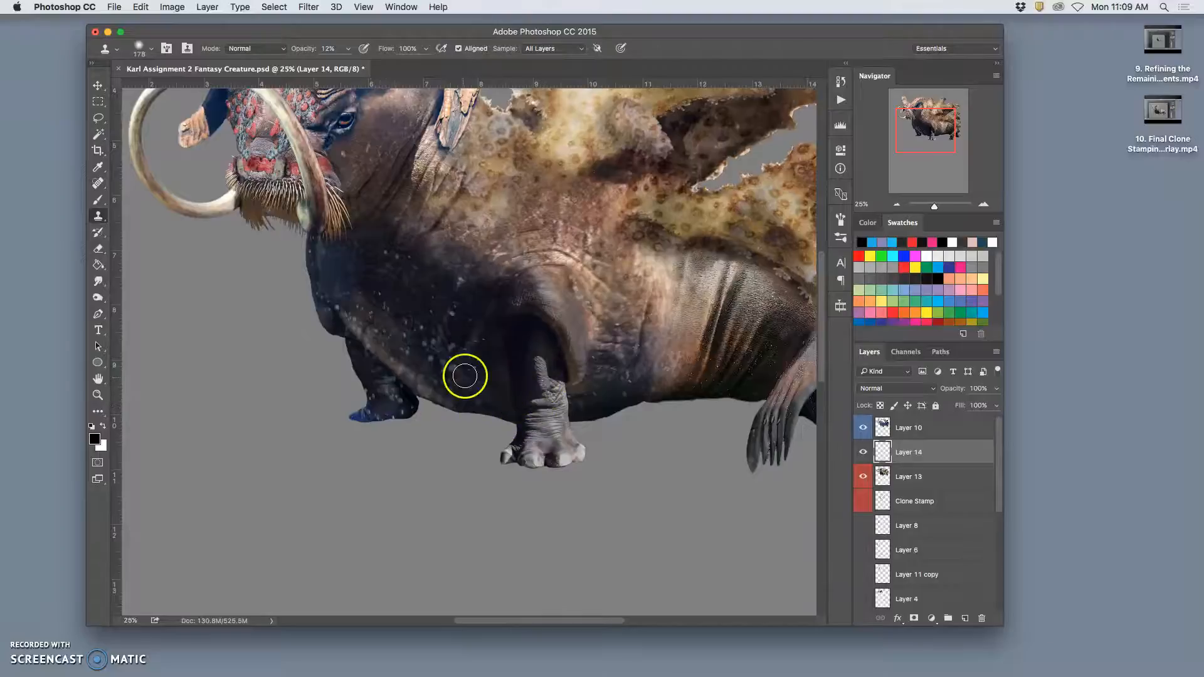
Clone wrinkled skin sampled from the near front leg over the far leg's shin, ankle and foot.
left_click_drag(537, 377, 522, 365)
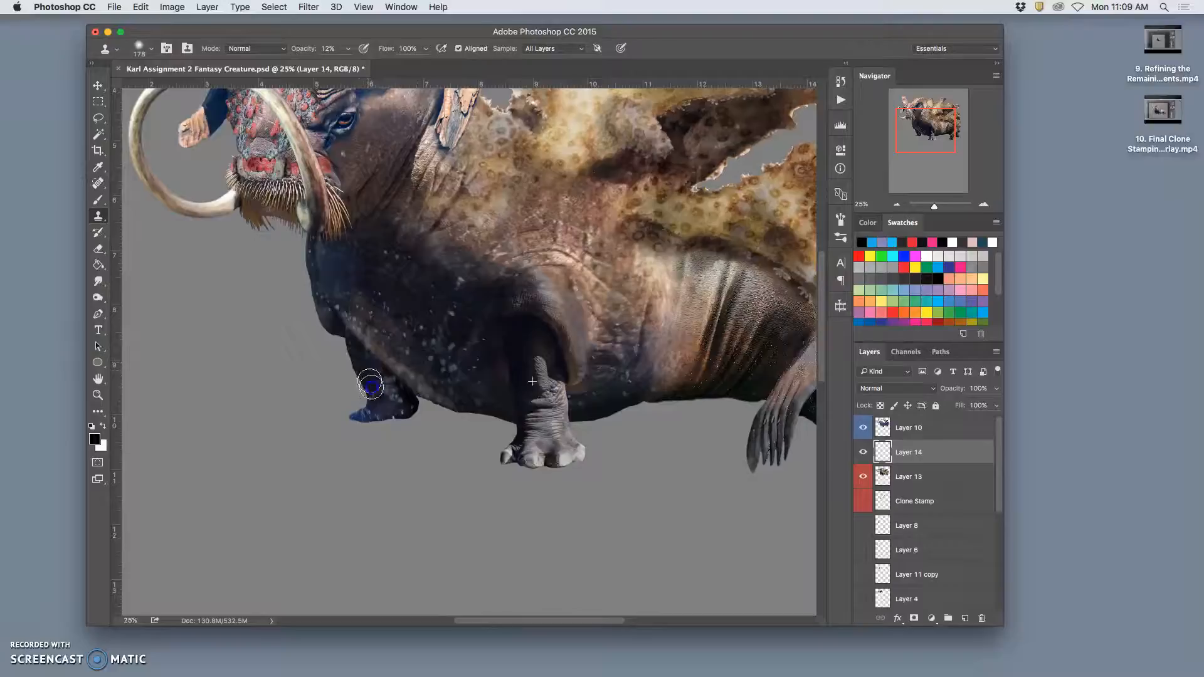
left_click_drag(374, 395, 378, 400)
left_click_drag(384, 390, 390, 385)
left_click(554, 397, "alt")
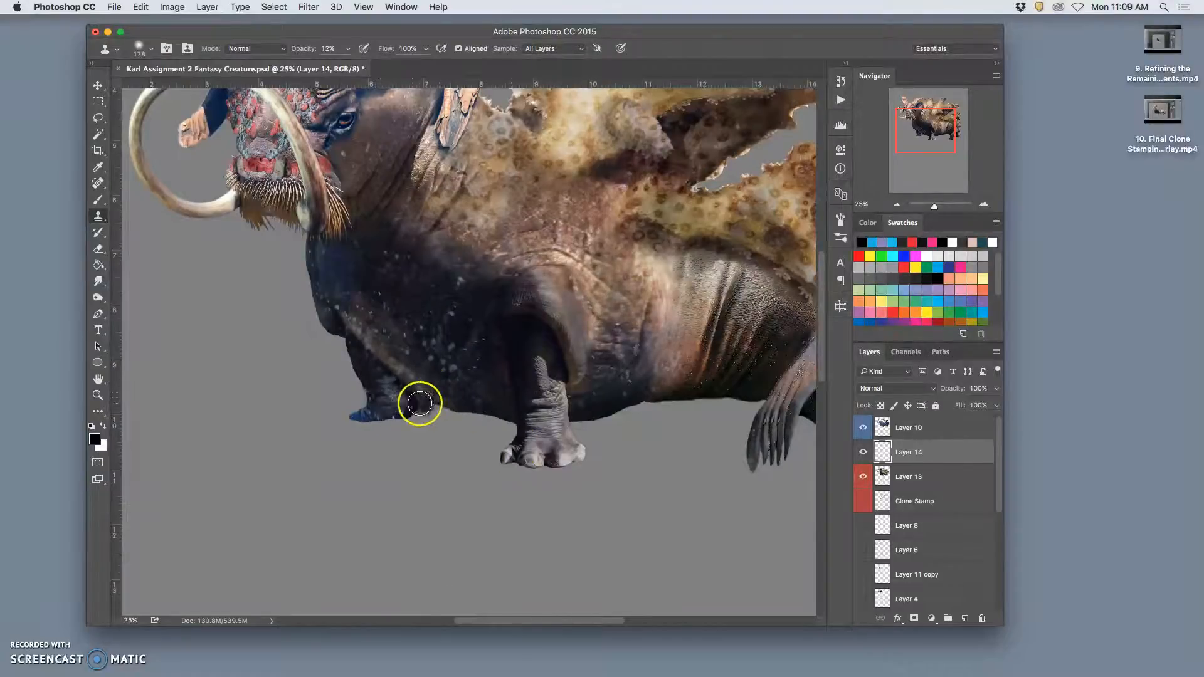
left_click(551, 404, "alt")
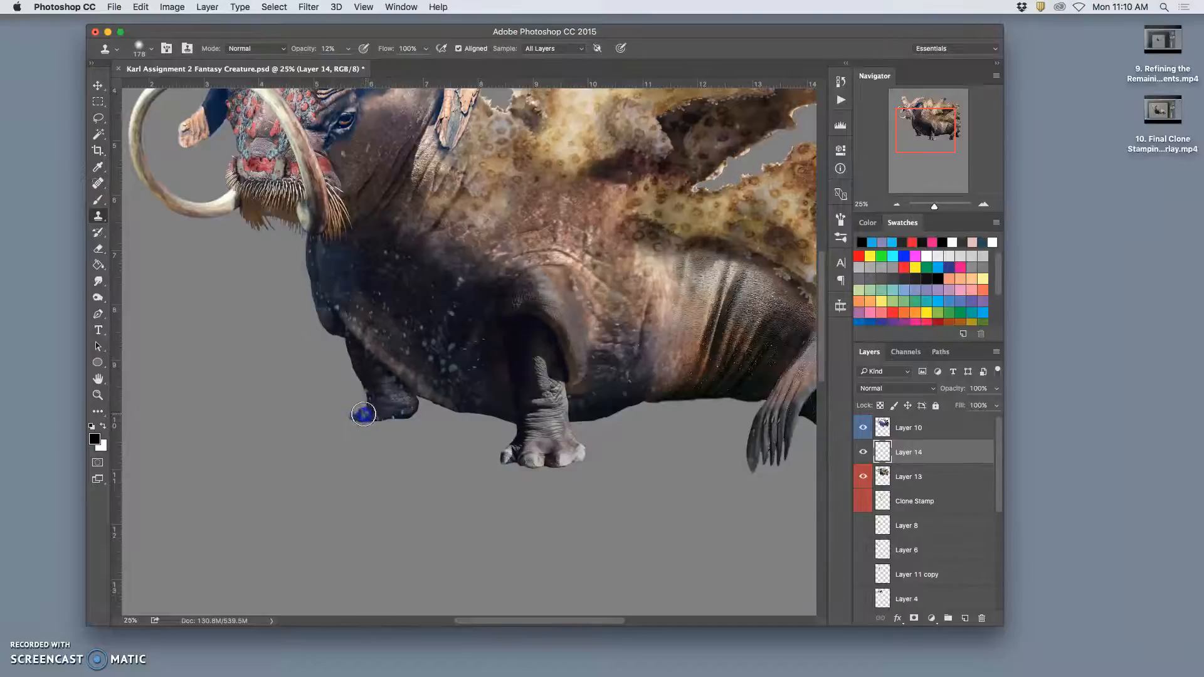
left_click_drag(373, 417, 375, 414)
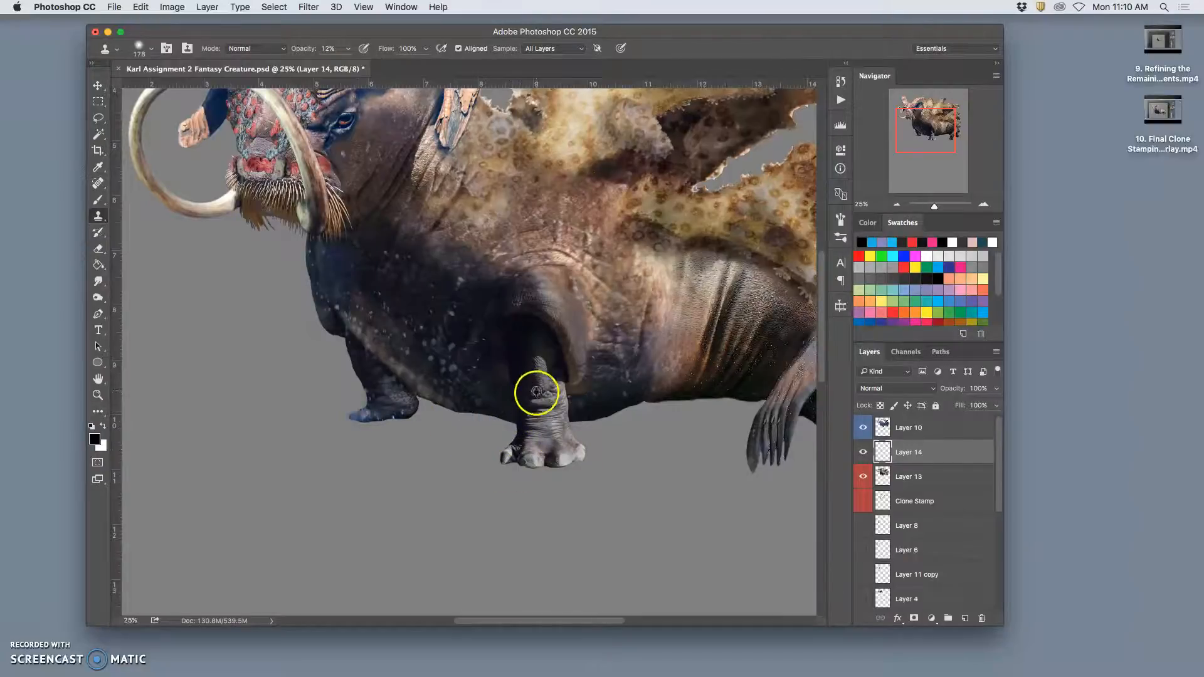
Resample the near leg and toes and clone over the far leg's ankle and the front tip of its foot.
left_click(524, 420, "alt")
mouse_move(369, 402)
left_mouse_down()
mouse_move(368, 415)
mouse_move(392, 397)
left_mouse_up()
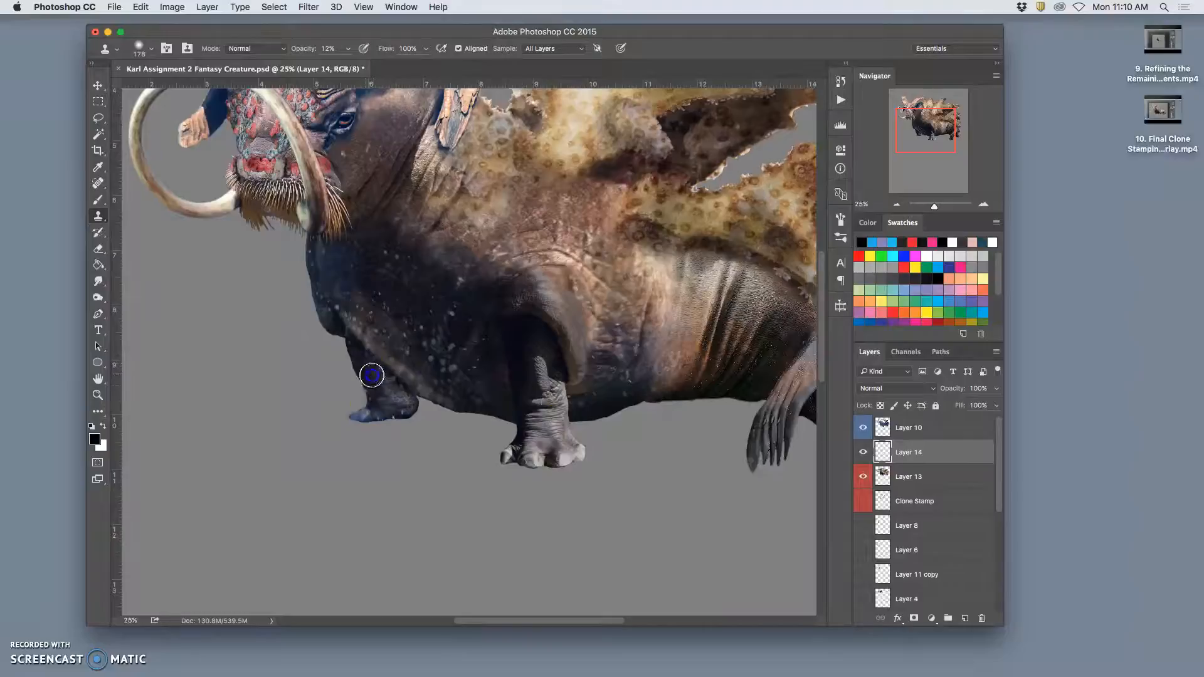
left_click_drag(379, 397, 390, 396)
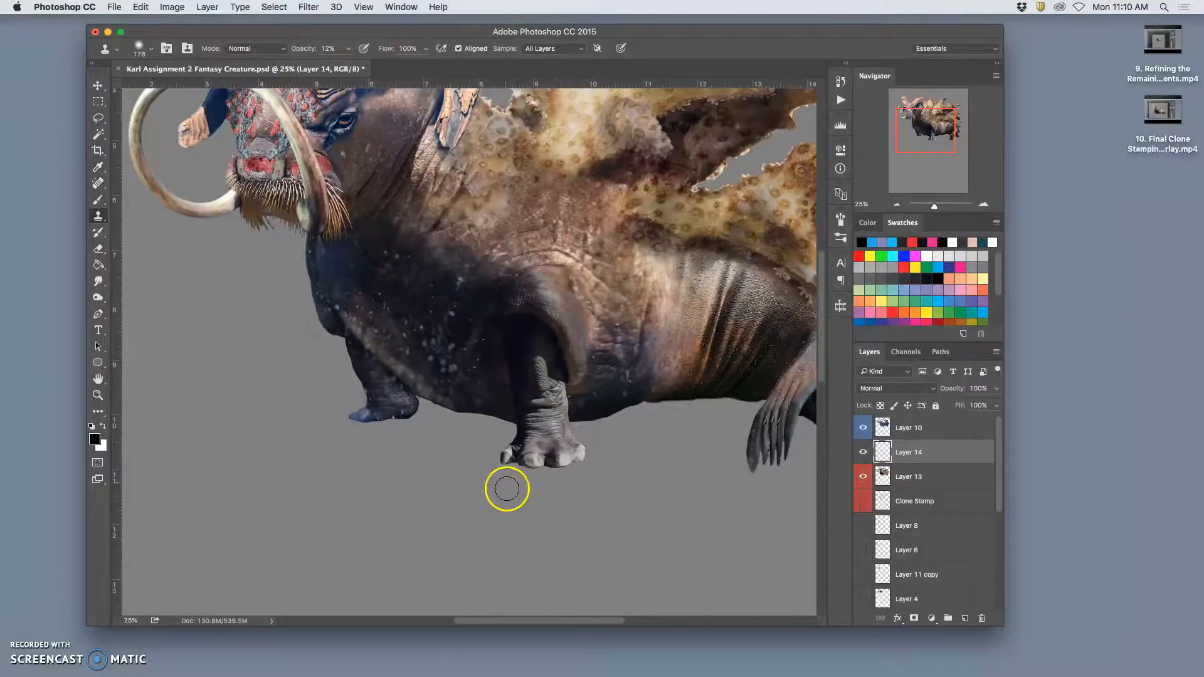
mouse_move(520, 454)
left_mouse_down()
mouse_move(564, 424)
mouse_move(570, 447)
mouse_move(548, 460)
left_mouse_up()
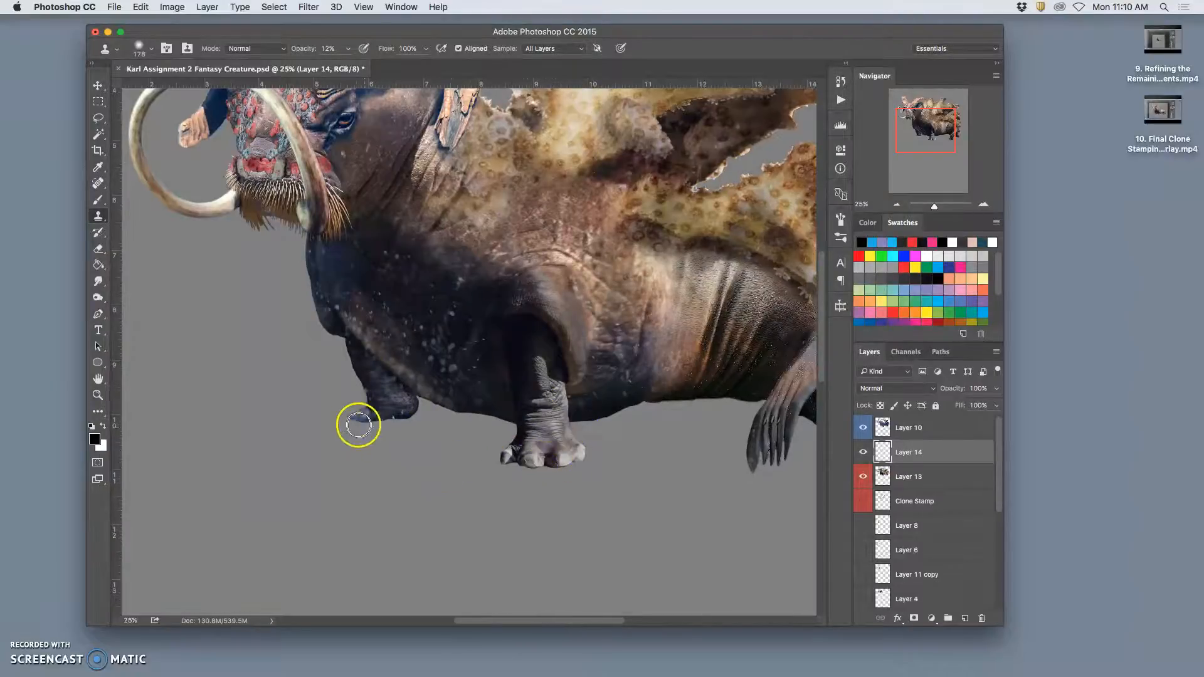
mouse_move(364, 414)
left_mouse_down()
mouse_move(409, 421)
mouse_move(356, 418)
left_mouse_up()
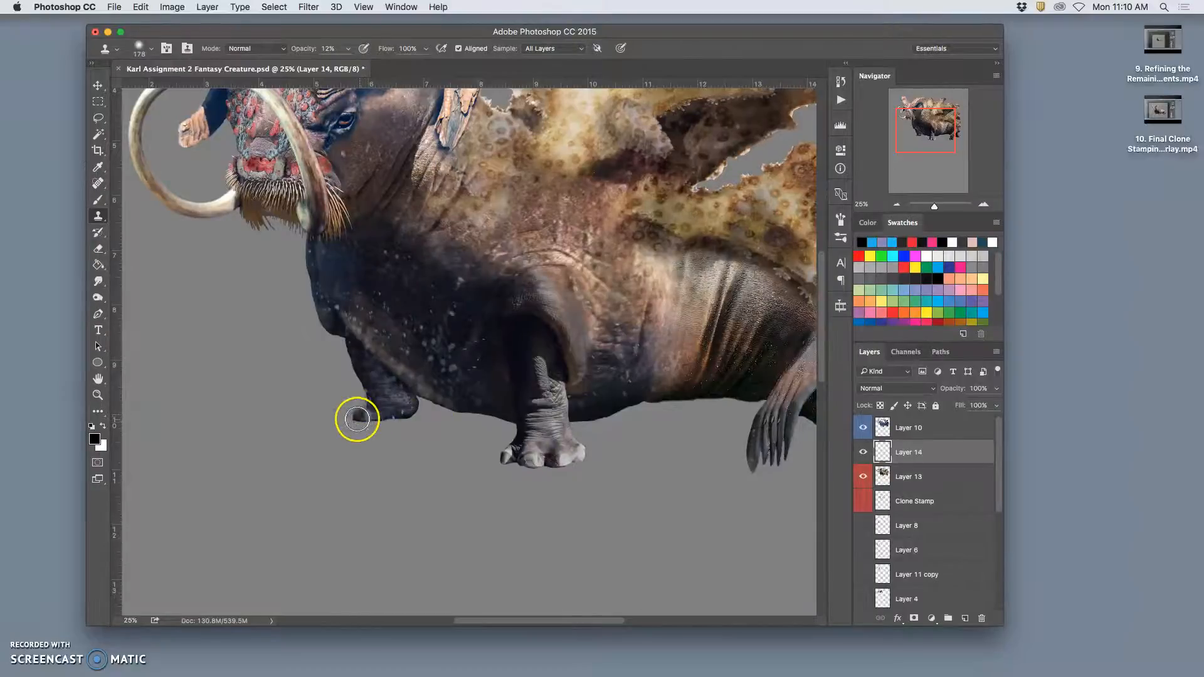
Burn the far front leg and toe tip on Layer 14, using the midtones range at 27% exposure.
left_click(98, 297)
left_click_drag(305, 418, 349, 414)
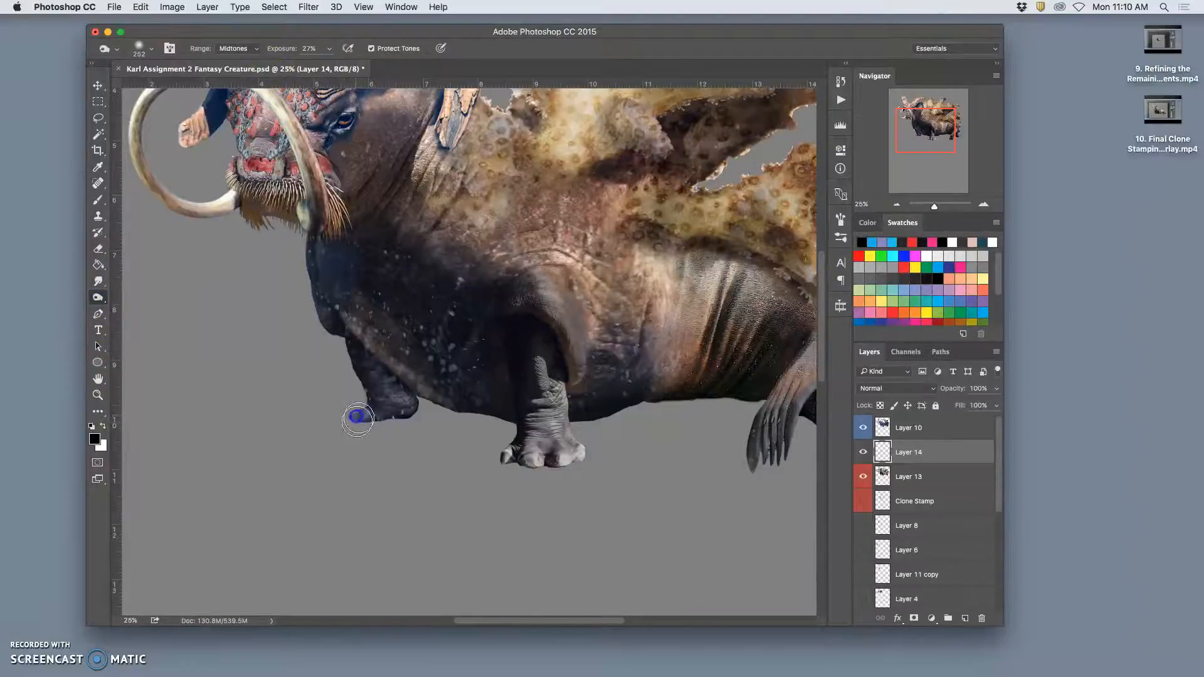
left_click_drag(879, 479, 728, 485)
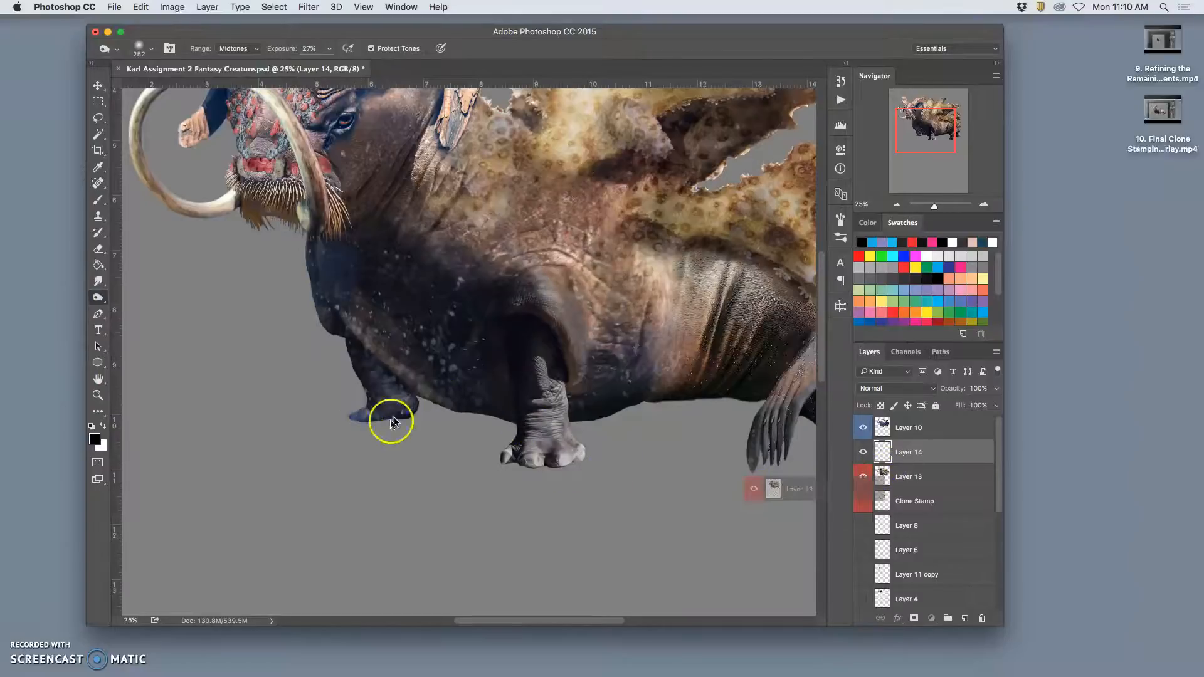
left_click(688, 233)
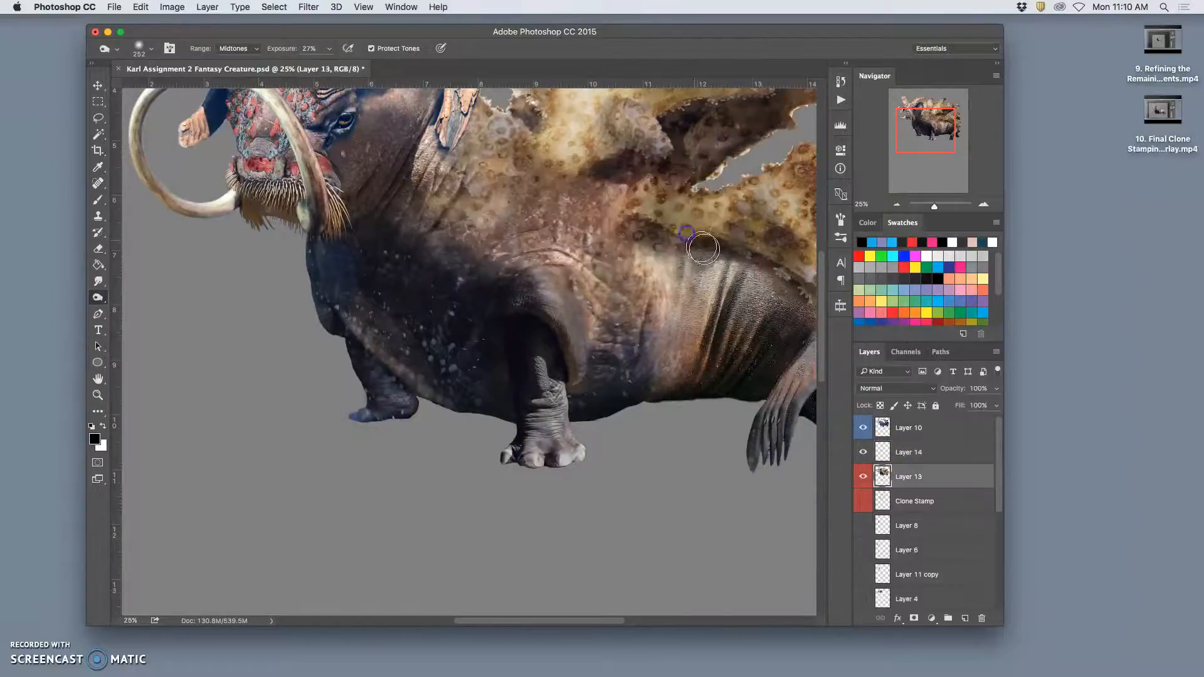
left_click(918, 450)
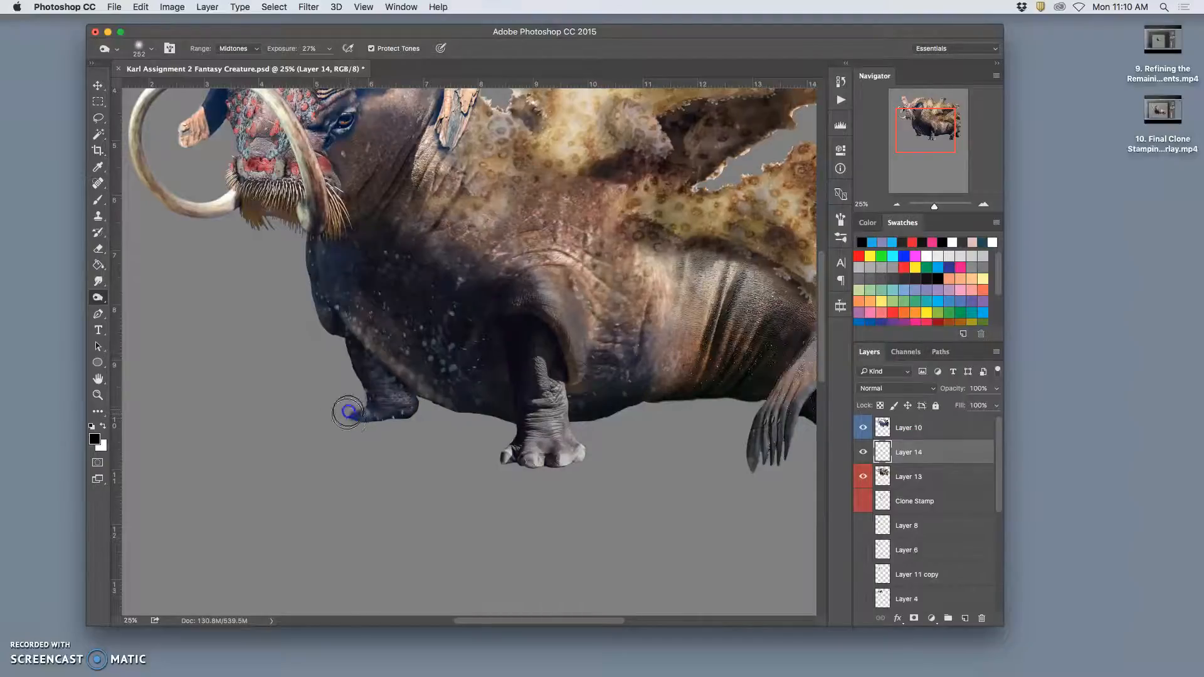
mouse_move(389, 387)
left_mouse_down()
mouse_move(427, 413)
mouse_move(406, 392)
mouse_move(394, 414)
mouse_move(356, 392)
mouse_move(357, 375)
mouse_move(352, 413)
left_mouse_up()
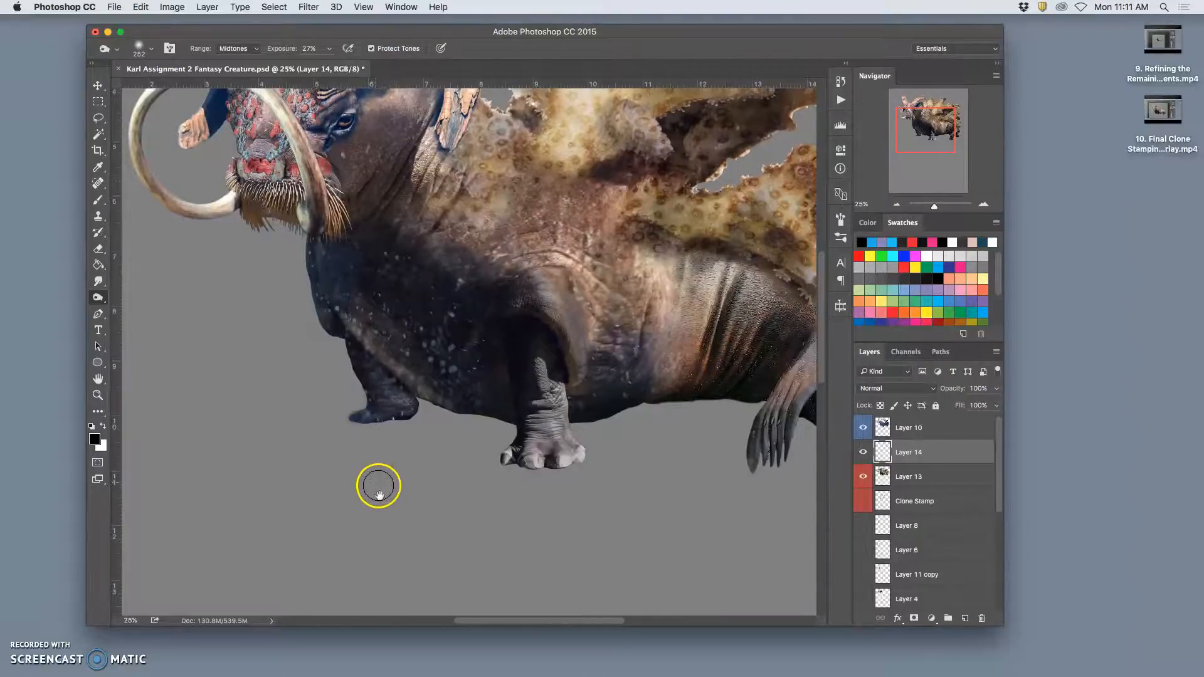
Darken the bright spots along the sole of the far front foot with the Burn tool.
left_click_drag(379, 494, 390, 528)
key("super+equal")
key("super+equal")
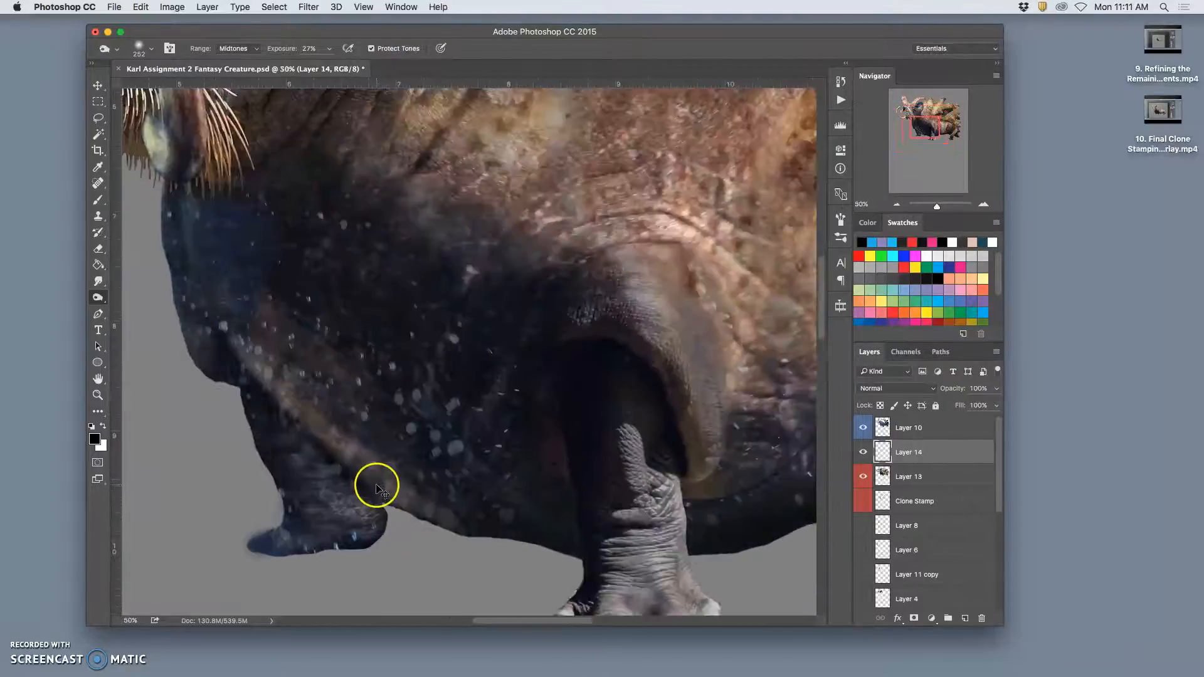
left_click_drag(368, 486, 448, 406)
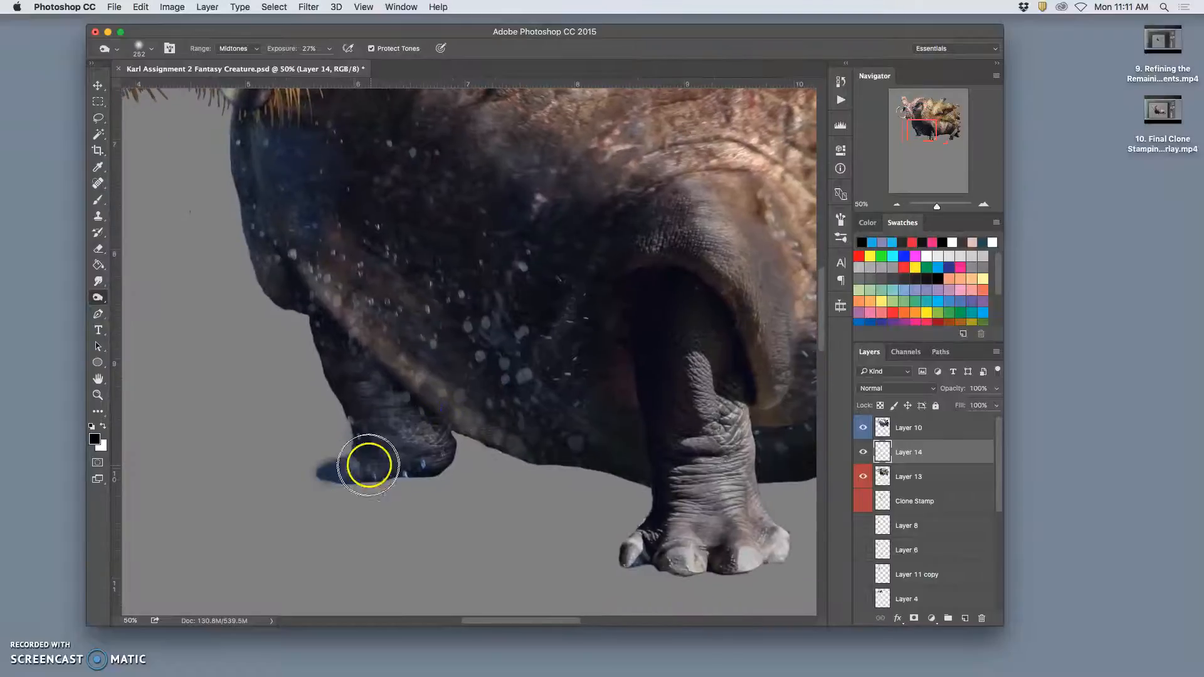
left_click_drag(417, 474, 414, 475)
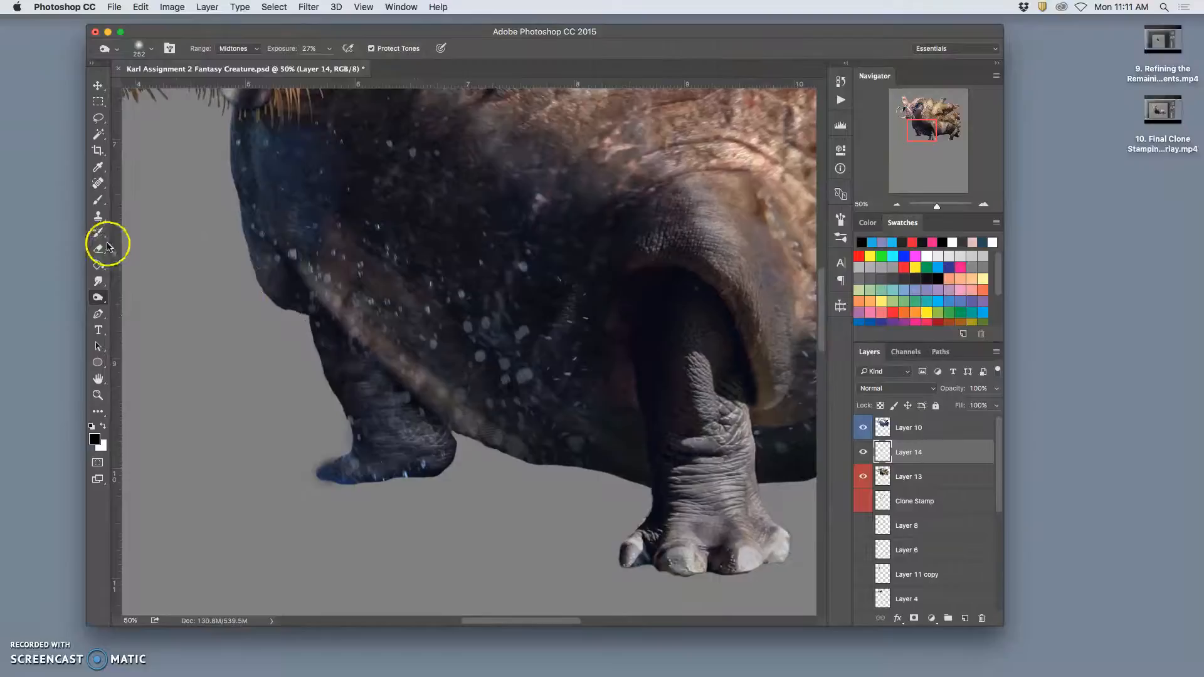
Clone near-leg skin over the far foot's heel and sole with the Clone Stamp at 73% opacity and a 54 px brush.
left_click(99, 217)
left_click(347, 49)
left_click_drag(381, 68, 383, 68)
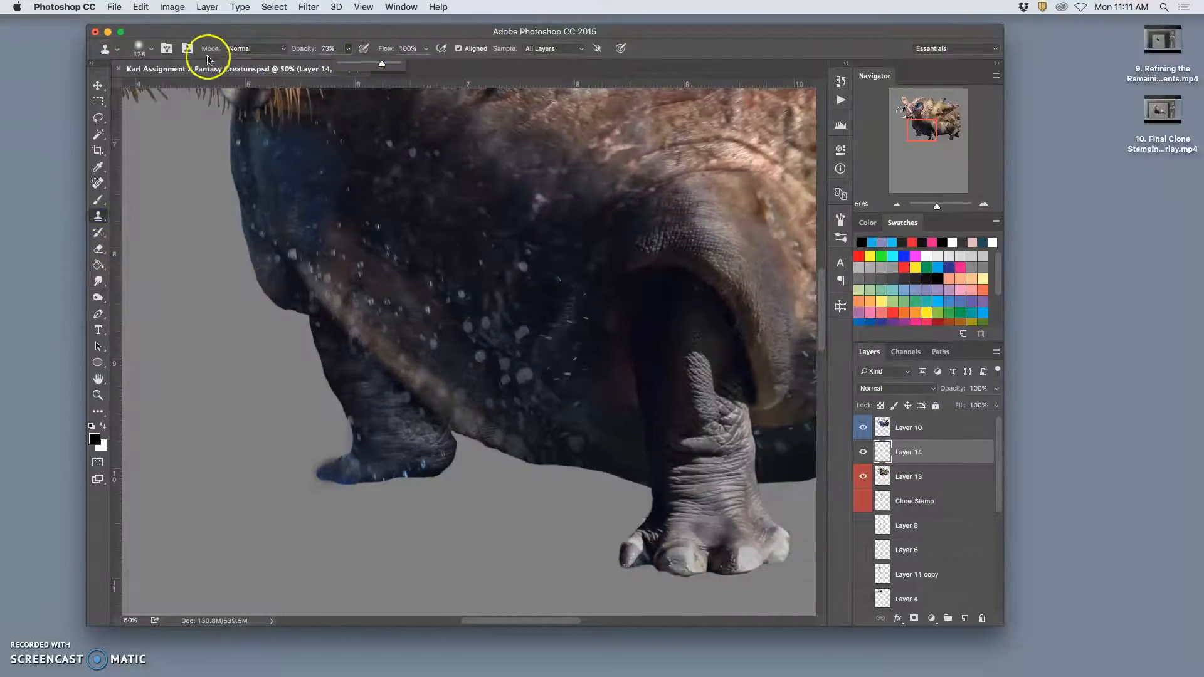
left_click(140, 47)
left_click(229, 90)
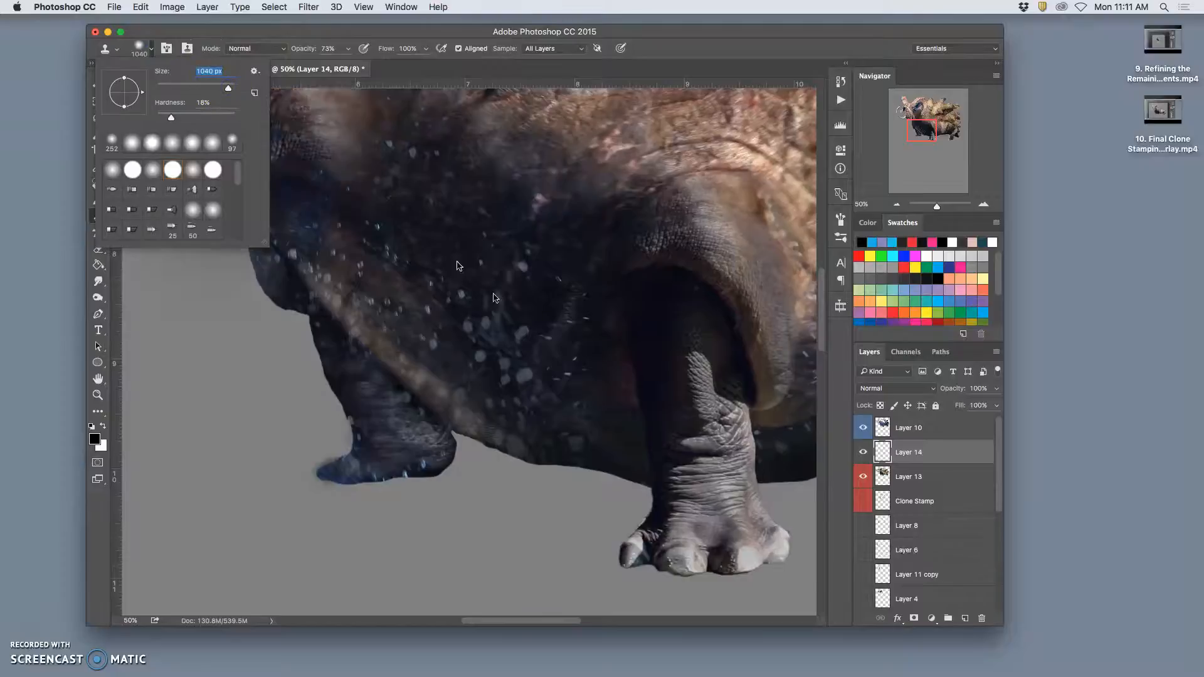
left_click(186, 85)
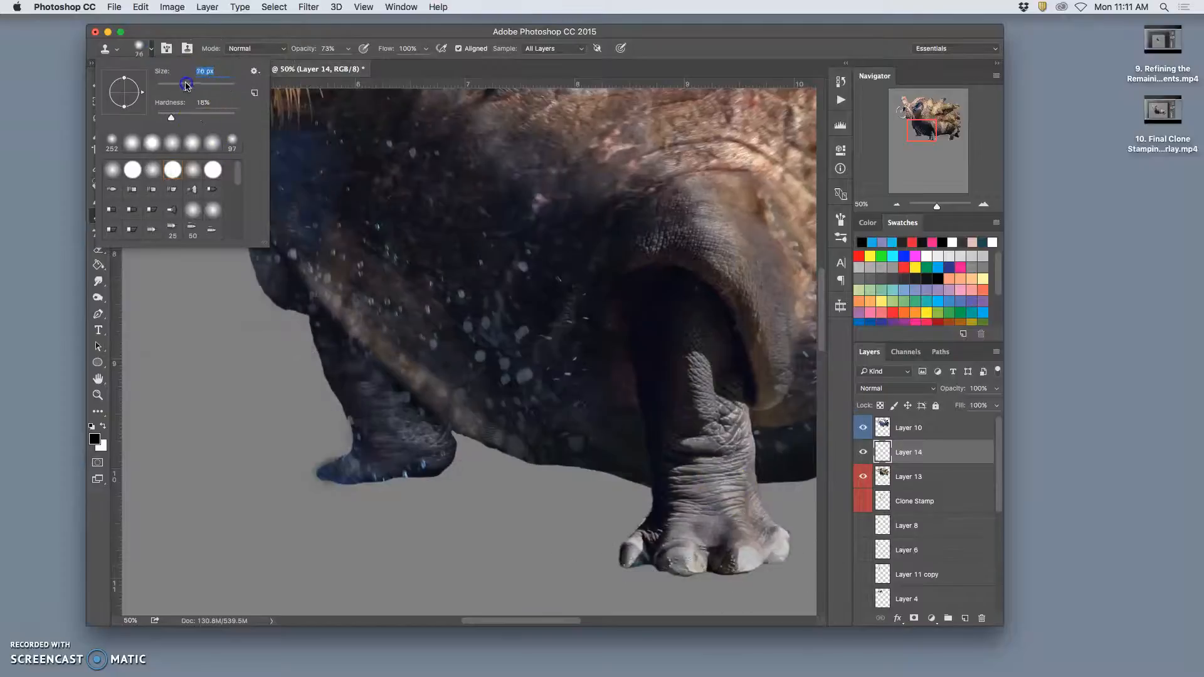
left_click(730, 552, "alt")
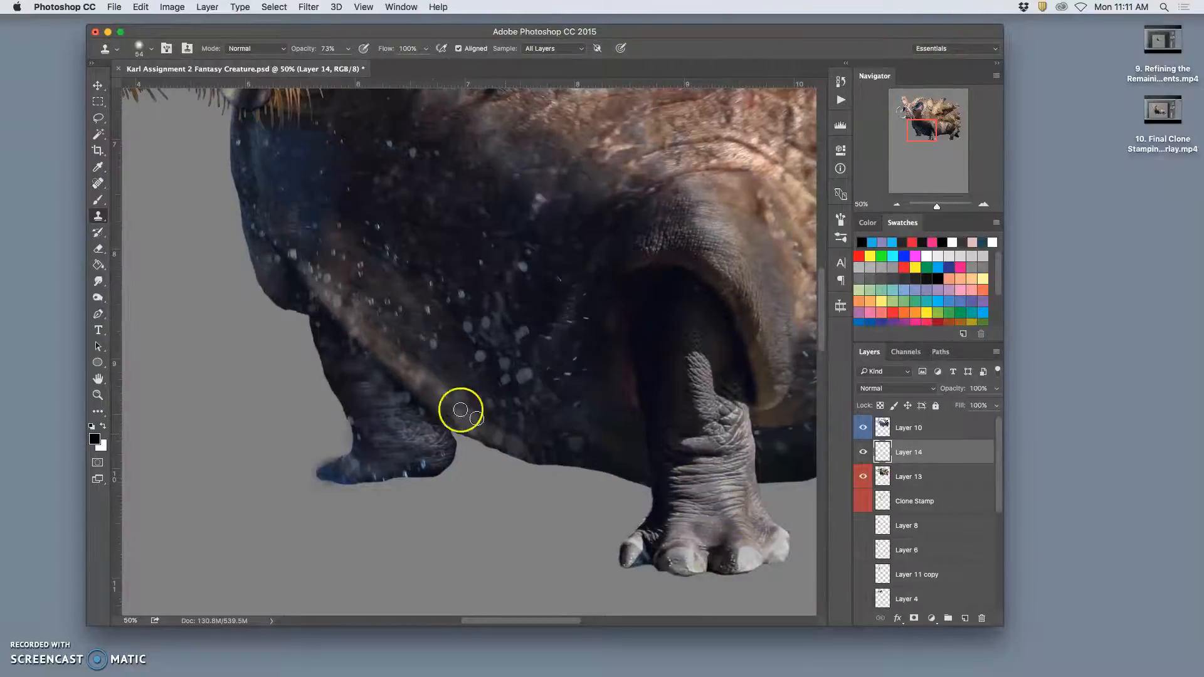
left_click_drag(447, 452, 445, 455)
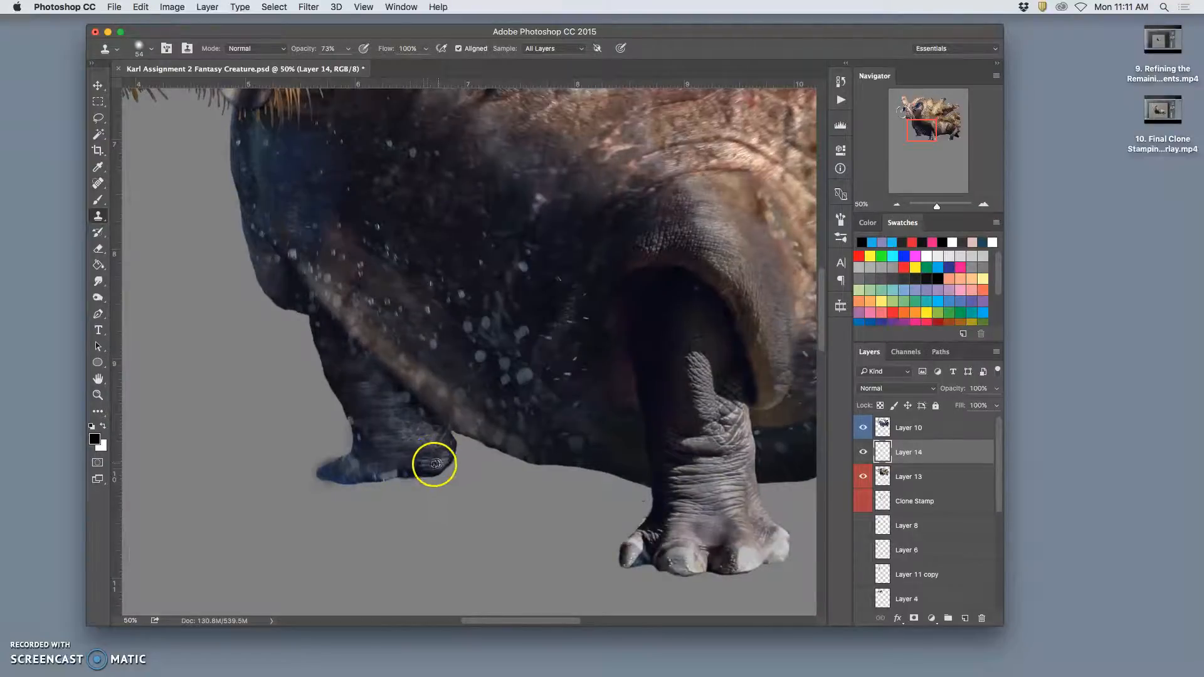
left_click(709, 448, "alt")
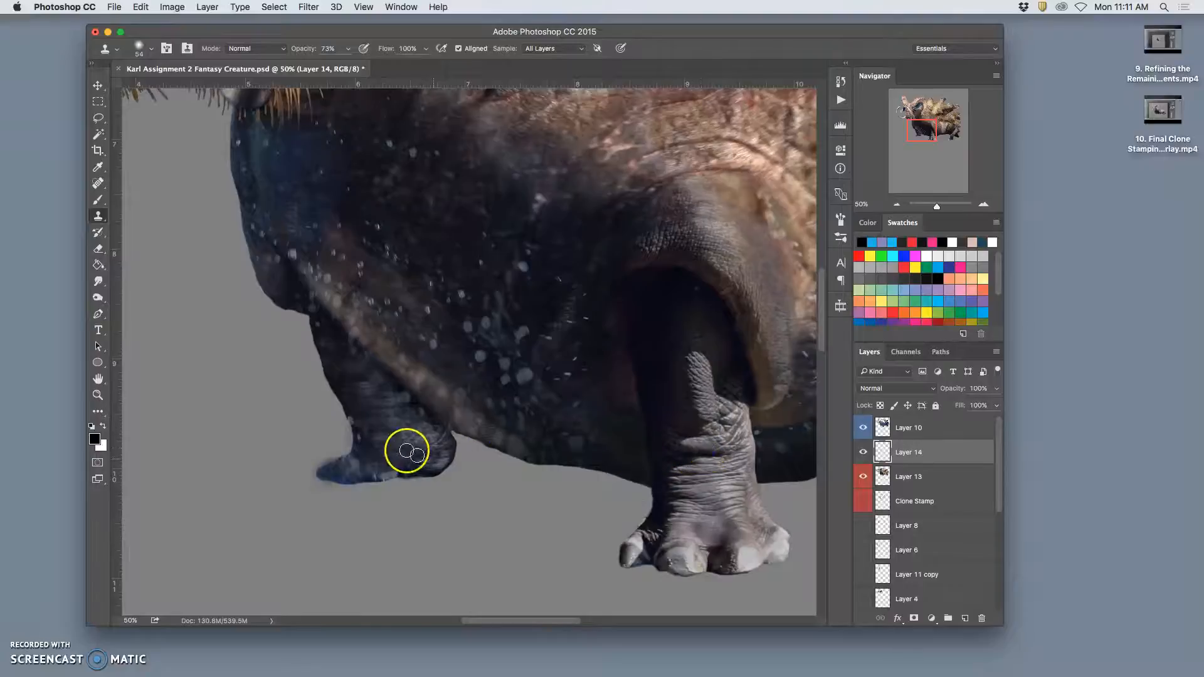
left_click_drag(404, 471, 385, 474)
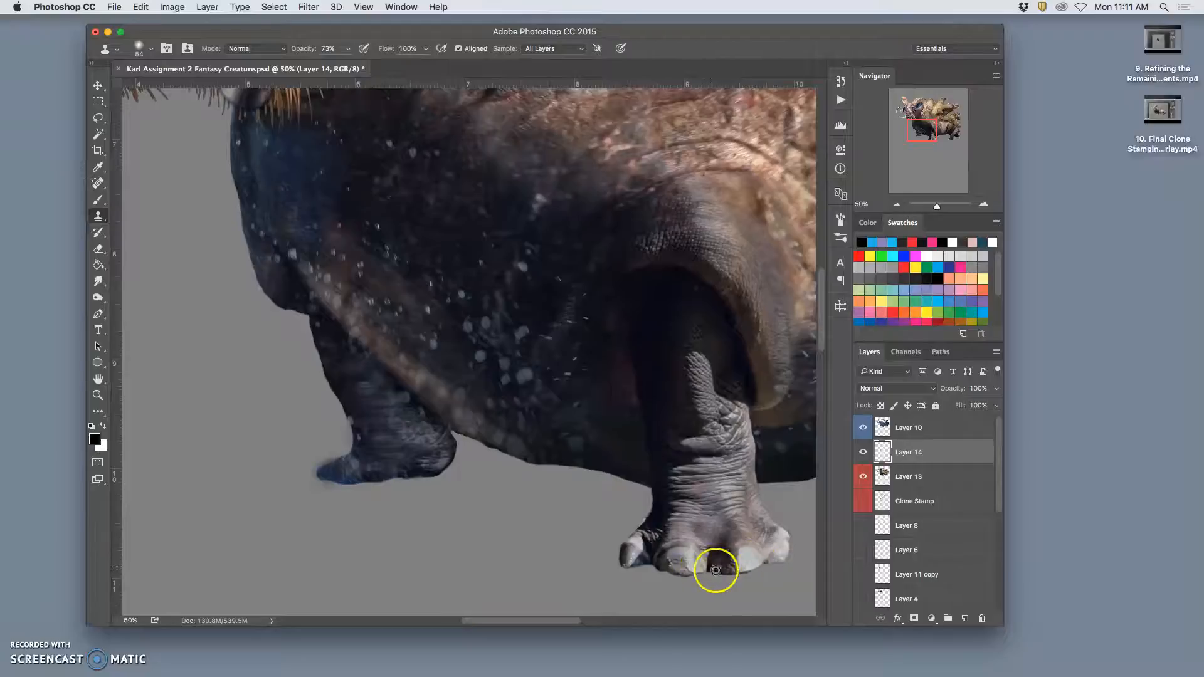
Clone the pale toenails of the near front foot onto the front of the far foot.
mouse_move(376, 489)
left_mouse_down()
mouse_move(343, 468)
mouse_move(384, 477)
left_mouse_up()
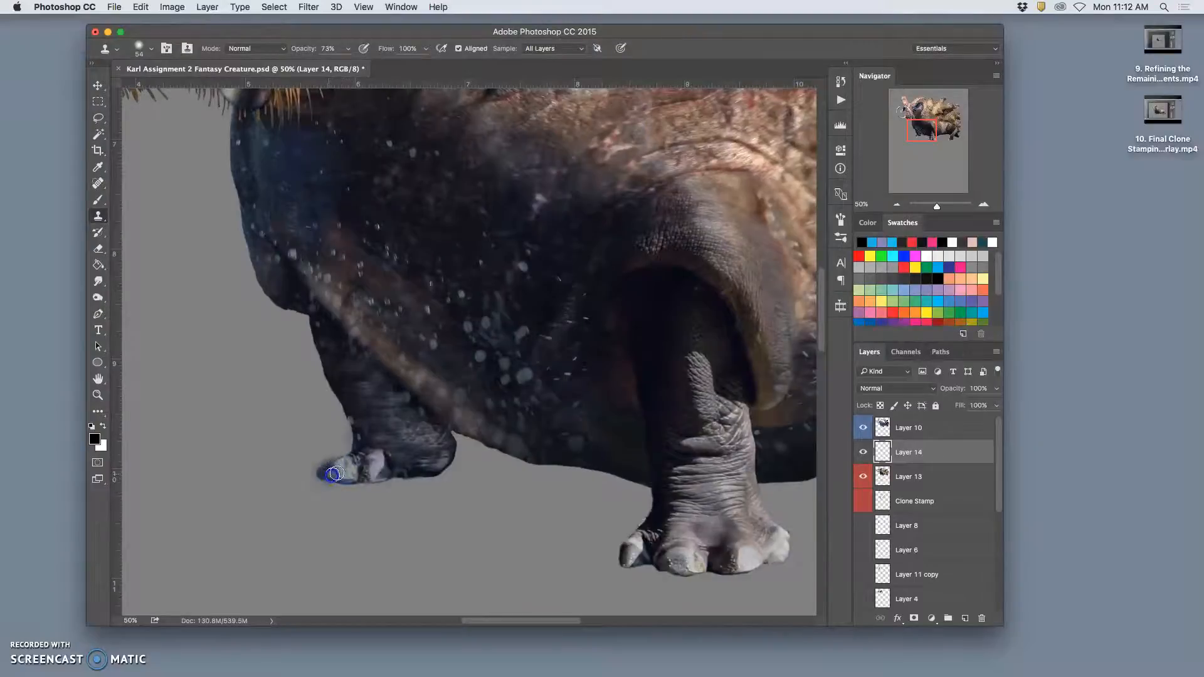
left_click(722, 570, "alt")
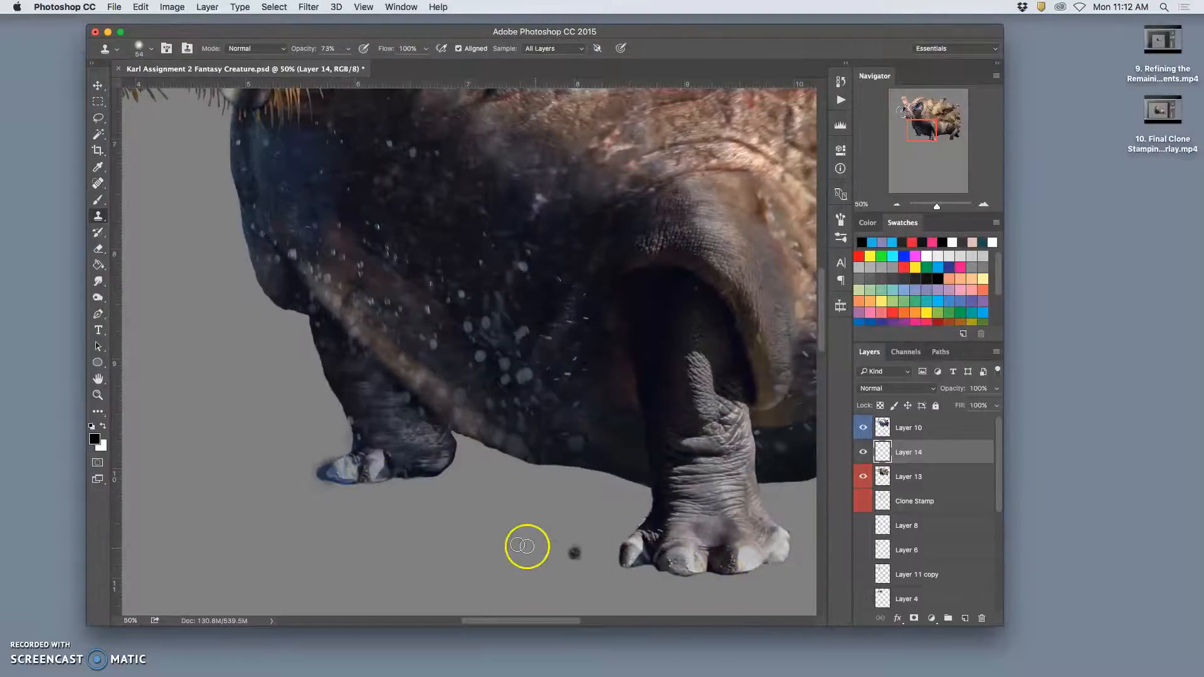
left_click_drag(343, 475, 326, 472)
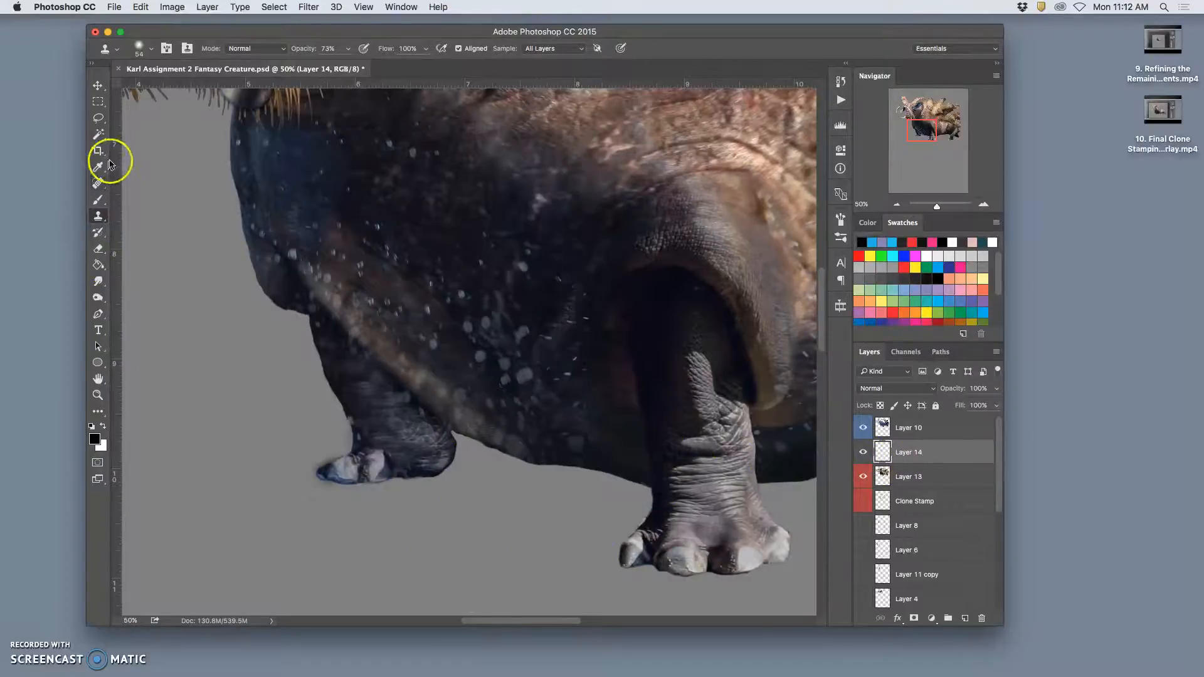
Lasso the stray pixels around the far foot's toes, sole and heel, clear them from Layer 14 and save the document.
left_click(98, 118)
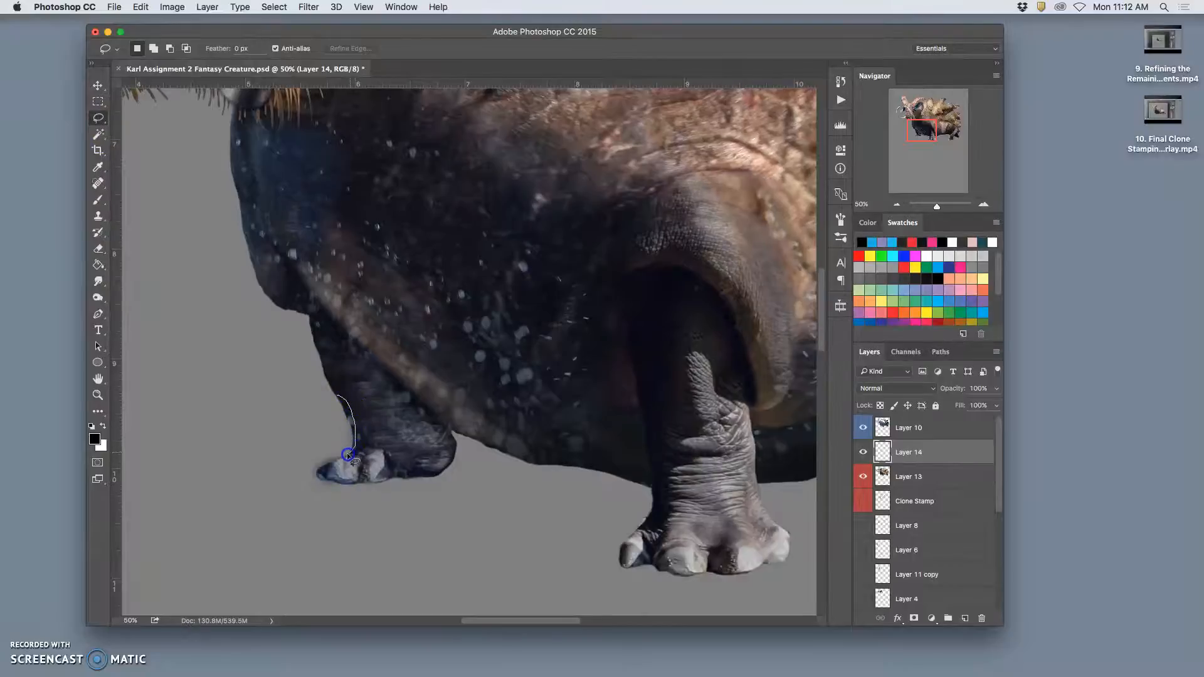
left_click_drag(319, 476, 356, 482)
mouse_move(342, 539)
left_mouse_down()
mouse_move(275, 512)
mouse_move(280, 441)
mouse_move(309, 403)
mouse_move(337, 396)
left_mouse_up()
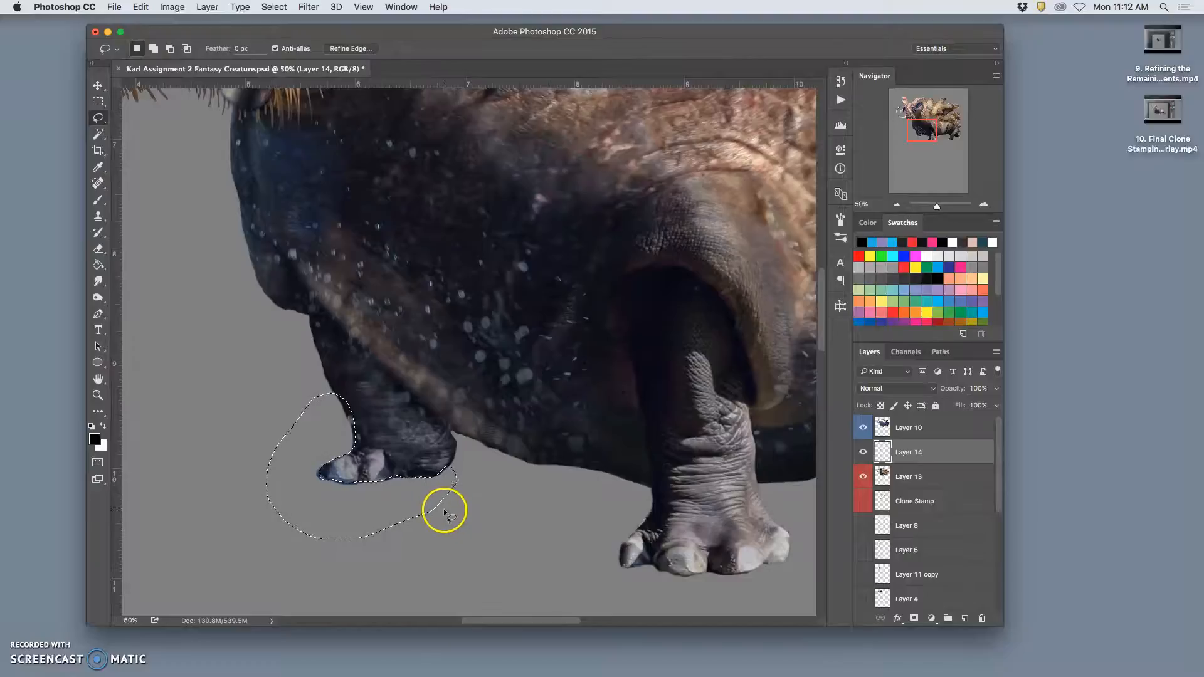
key("super+s")
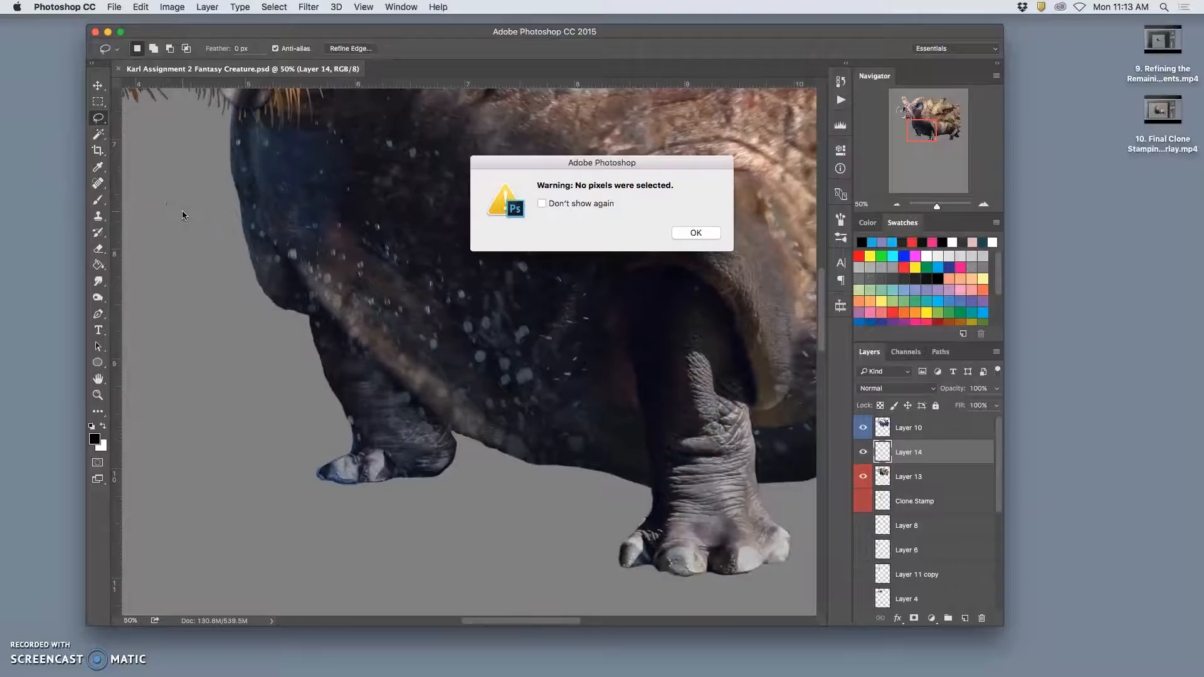
left_click(693, 232)
mouse_move(447, 439)
left_mouse_down()
mouse_move(396, 461)
mouse_move(388, 477)
mouse_move(356, 476)
mouse_move(407, 480)
left_mouse_up()
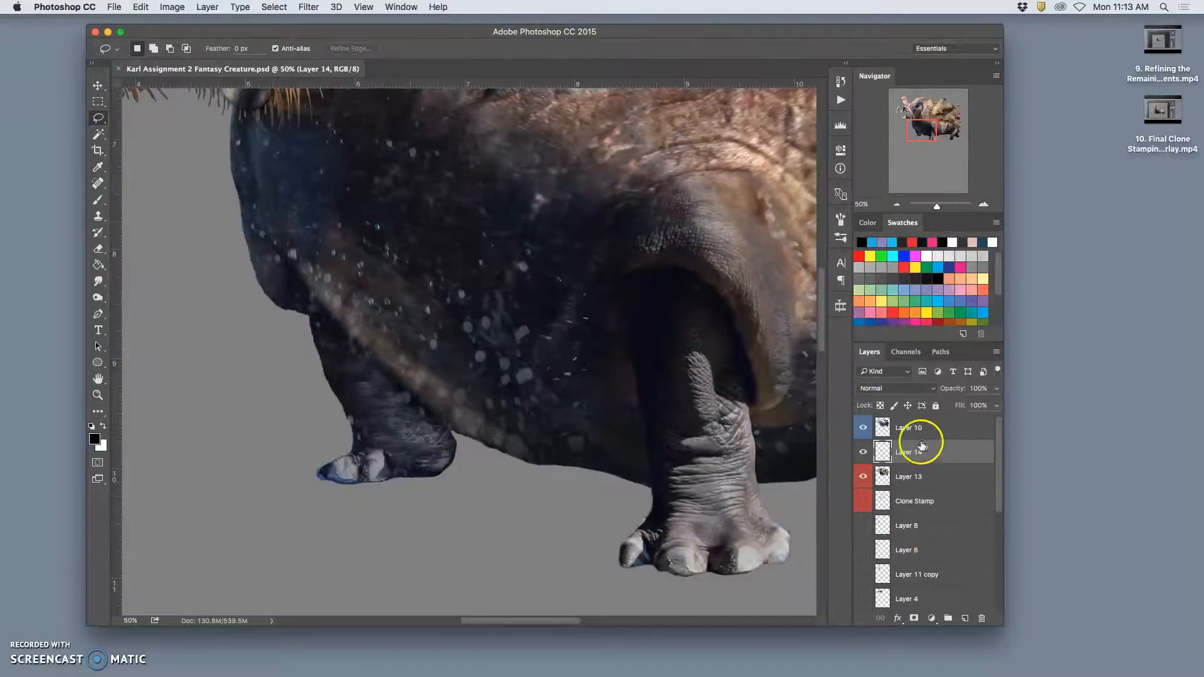
Toggle Layer 14's visibility several times to compare the far foot with and without the cloned skin.
left_click(868, 452)
left_click(868, 451)
left_click(867, 451)
left_click(868, 451)
left_click(867, 452)
left_click(868, 451)
Burn the cloned skin of the far front leg from the shin down to the foot at 27% exposure.
left_click(97, 297)
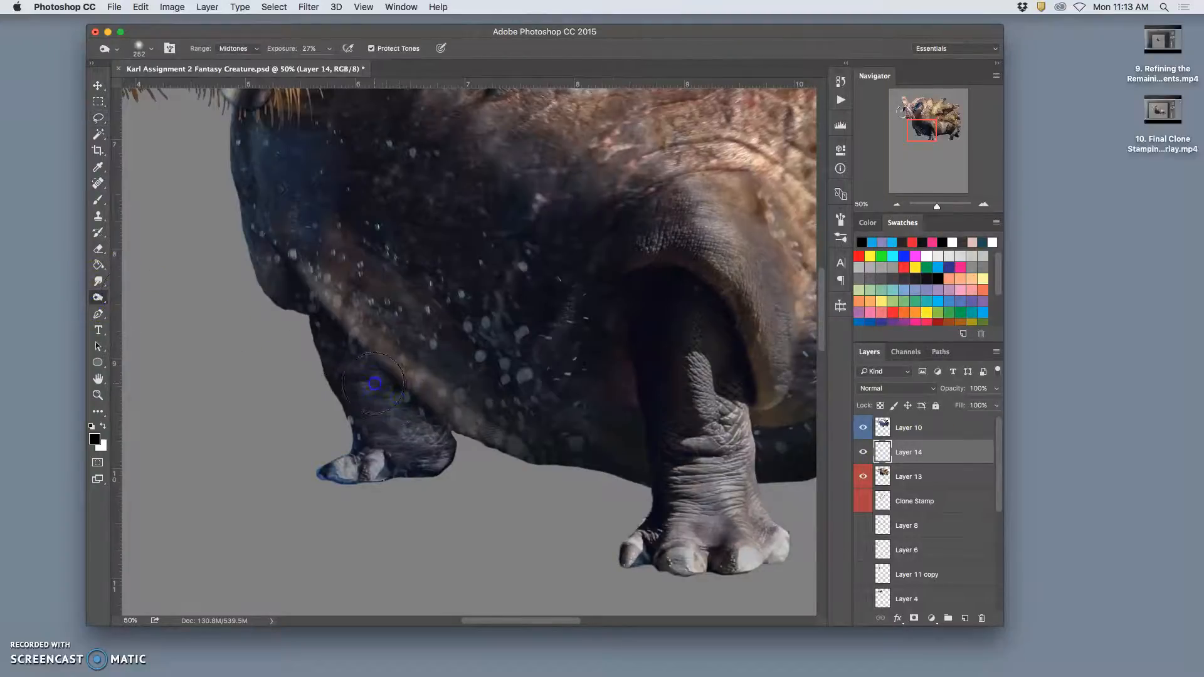
left_click_drag(367, 369, 410, 420)
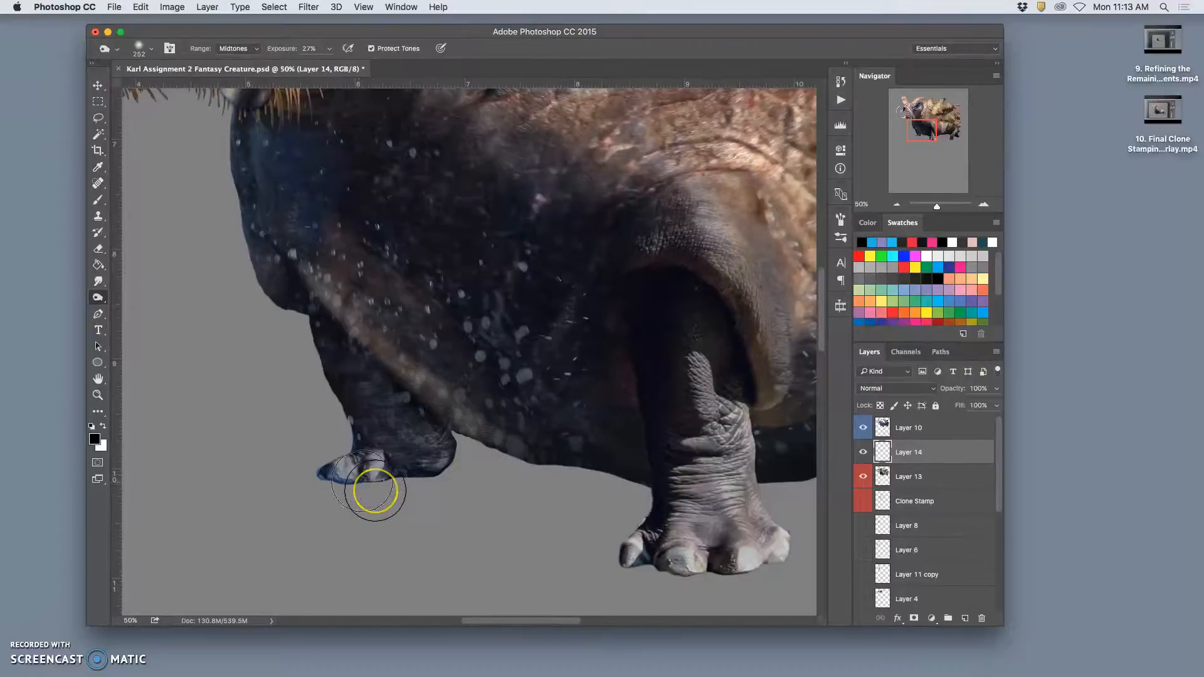
Burn the toes of the far front foot at 27% exposure and toggle Layer 14's visibility to compare the result.
left_click(357, 484)
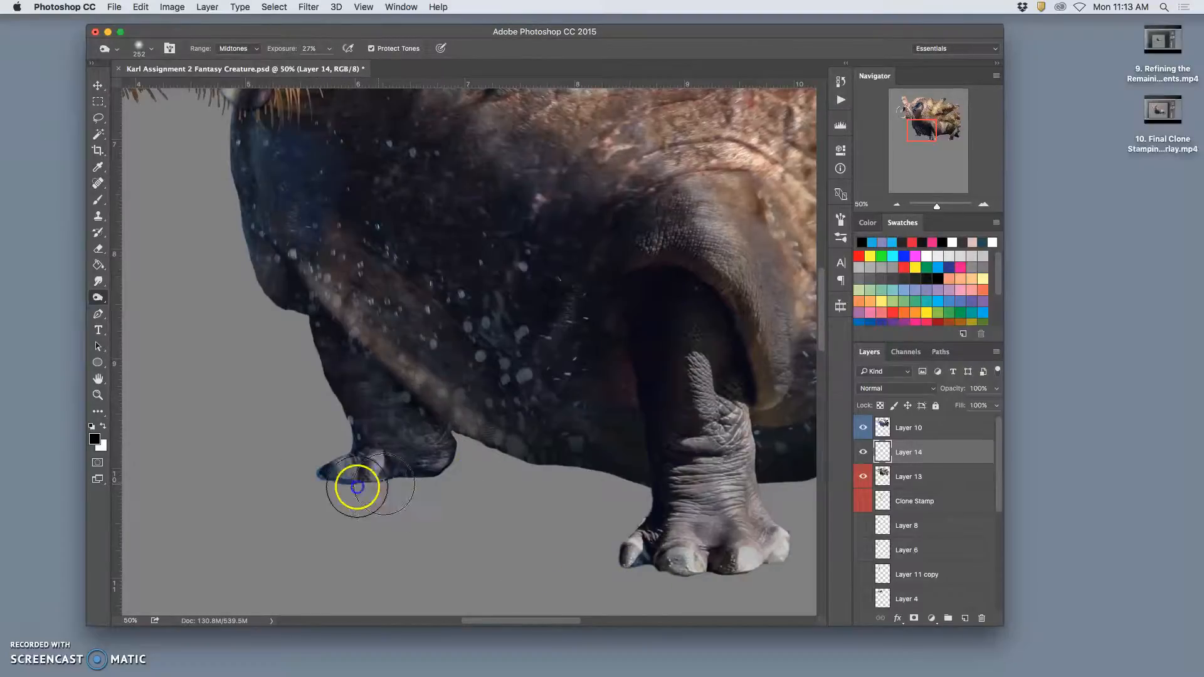
left_click(750, 601)
left_click_drag(745, 497, 732, 490)
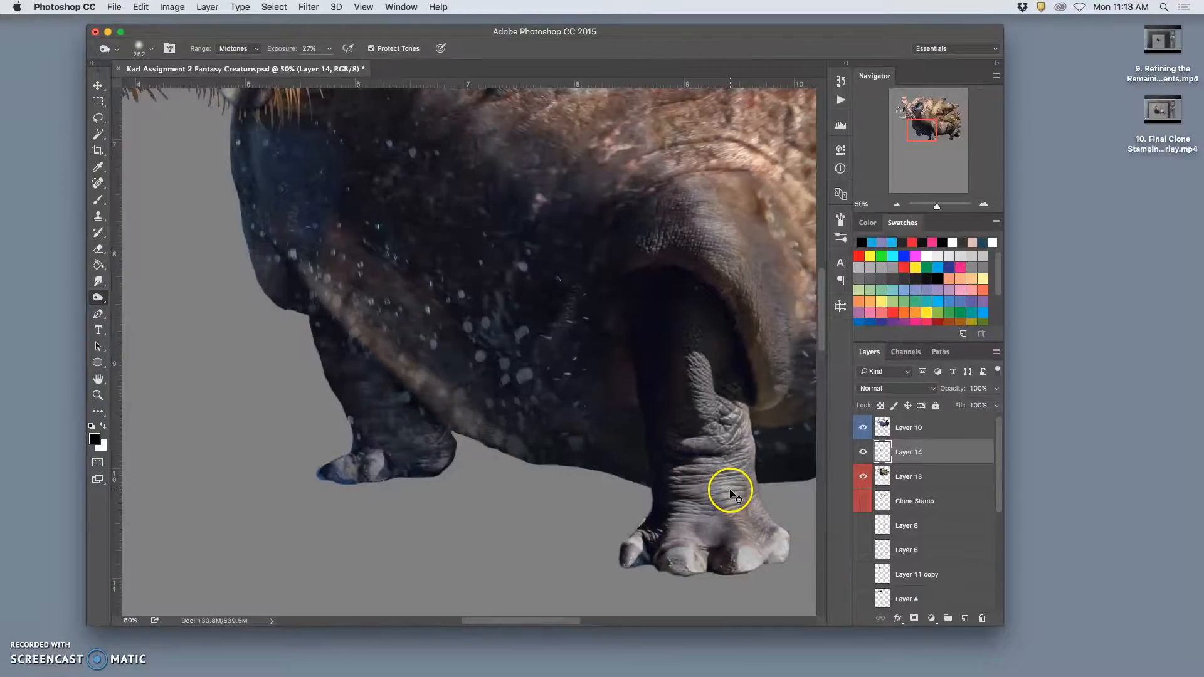
key("super+minus")
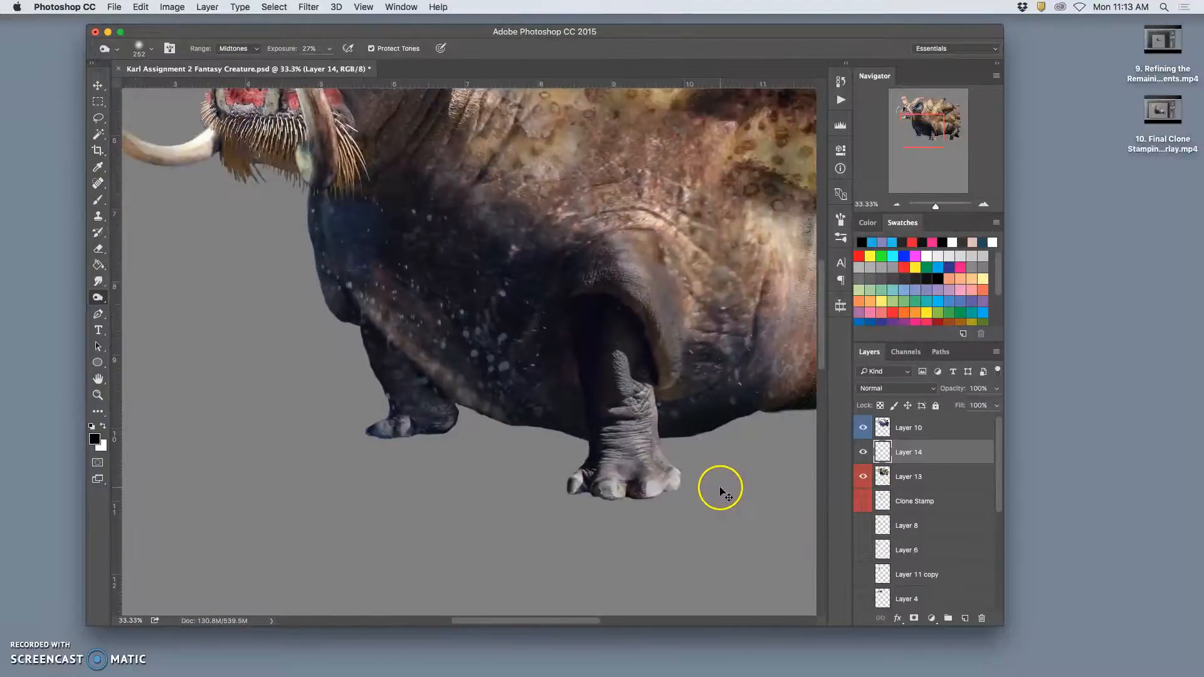
key("super+plus")
key("super+plus")
scroll(623, 379, "down", 2)
left_click(858, 477)
left_click(864, 452)
left_click(864, 453)
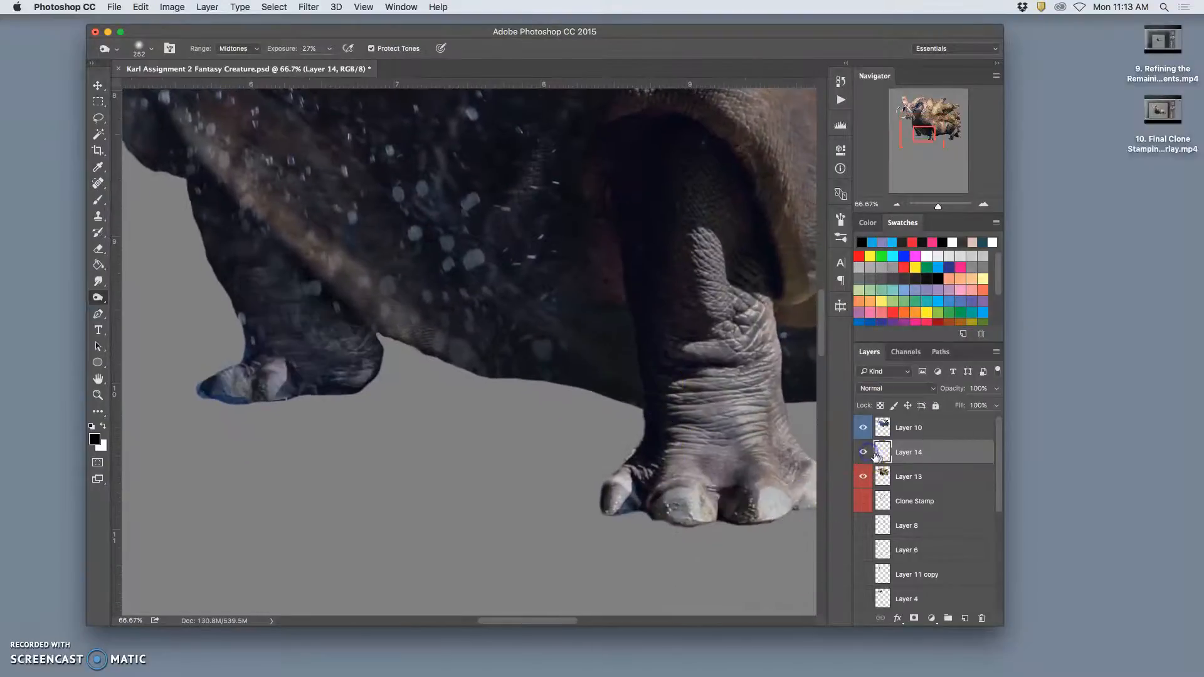
Burn the far front leg's shin and ankle on Layer 14, first over midtones and again with the range set to Shadows.
mouse_move(301, 286)
left_mouse_down()
mouse_move(244, 296)
mouse_move(315, 306)
left_mouse_up()
left_click(238, 48)
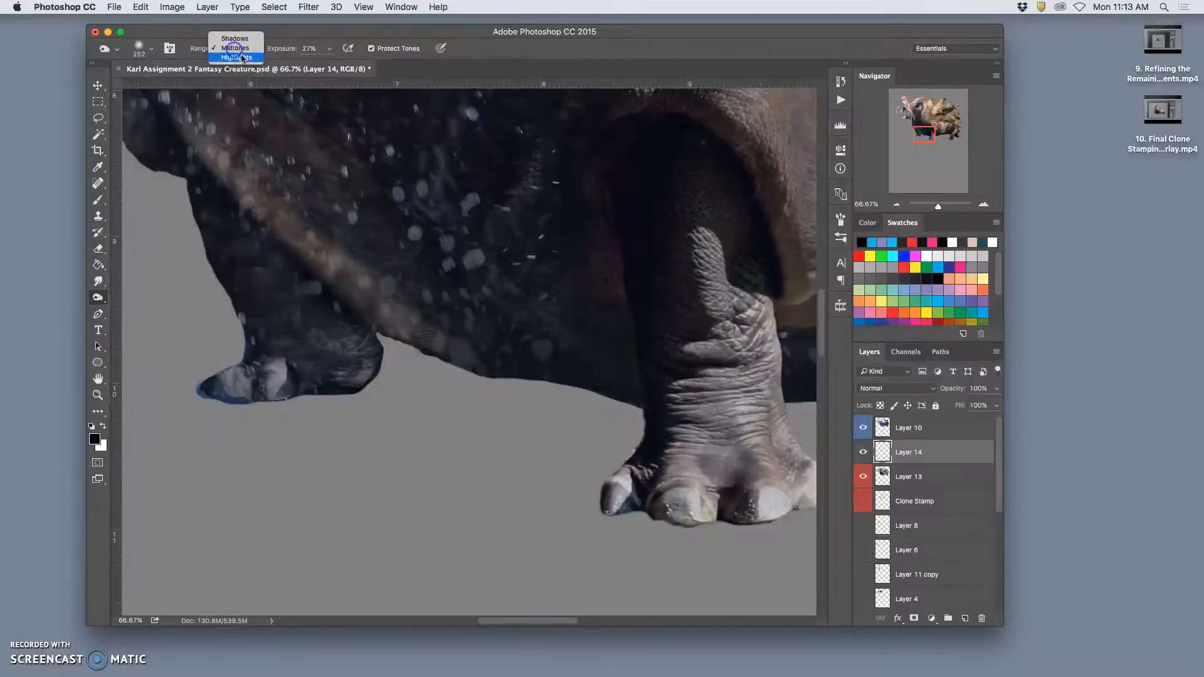
left_click(235, 38)
mouse_move(279, 312)
left_mouse_down()
mouse_move(308, 289)
mouse_move(257, 278)
mouse_move(270, 277)
mouse_move(246, 261)
mouse_move(288, 262)
mouse_move(306, 311)
mouse_move(341, 309)
left_mouse_up()
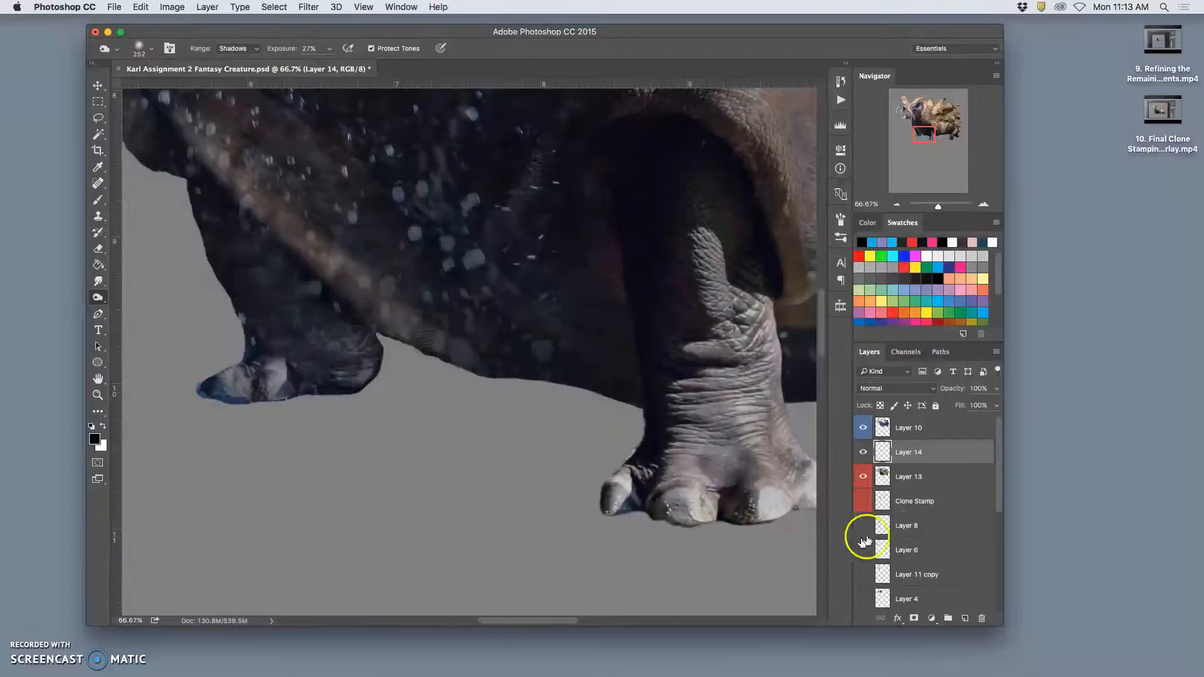
Burn the shadows on Layer 13 around the far front leg and along the adjoining pale belly edge at 27% exposure.
left_click(897, 471)
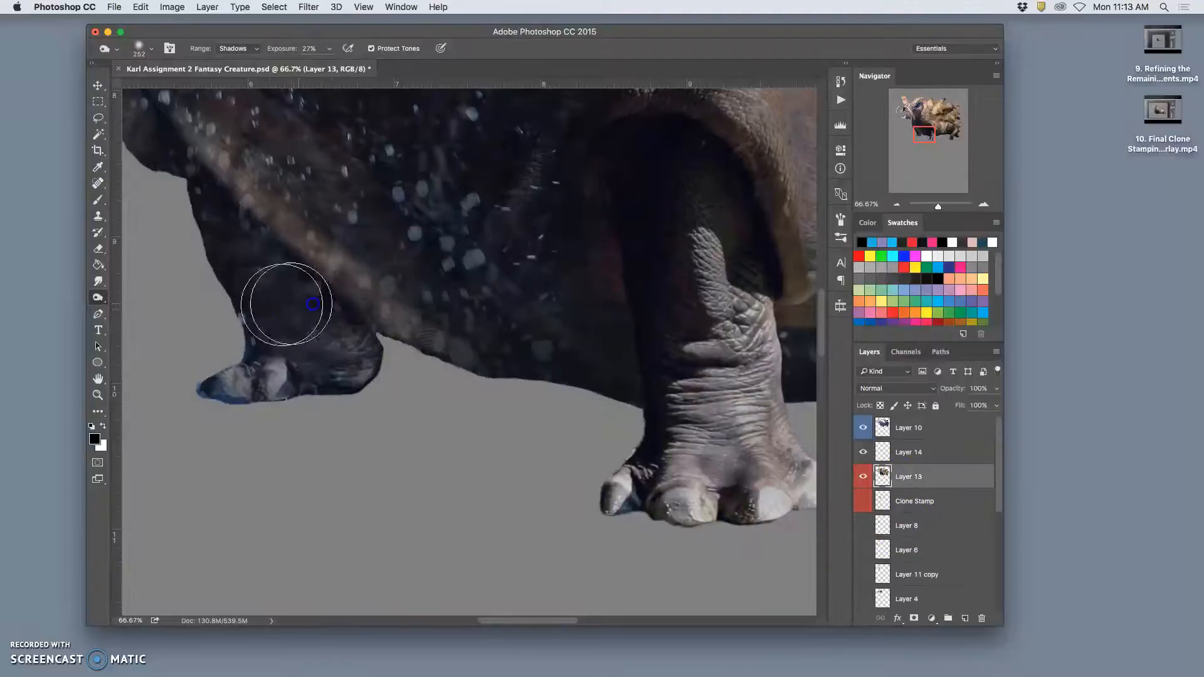
mouse_move(265, 305)
left_mouse_down()
mouse_move(248, 310)
mouse_move(314, 301)
mouse_move(328, 313)
mouse_move(234, 320)
mouse_move(268, 333)
mouse_move(258, 328)
left_mouse_up()
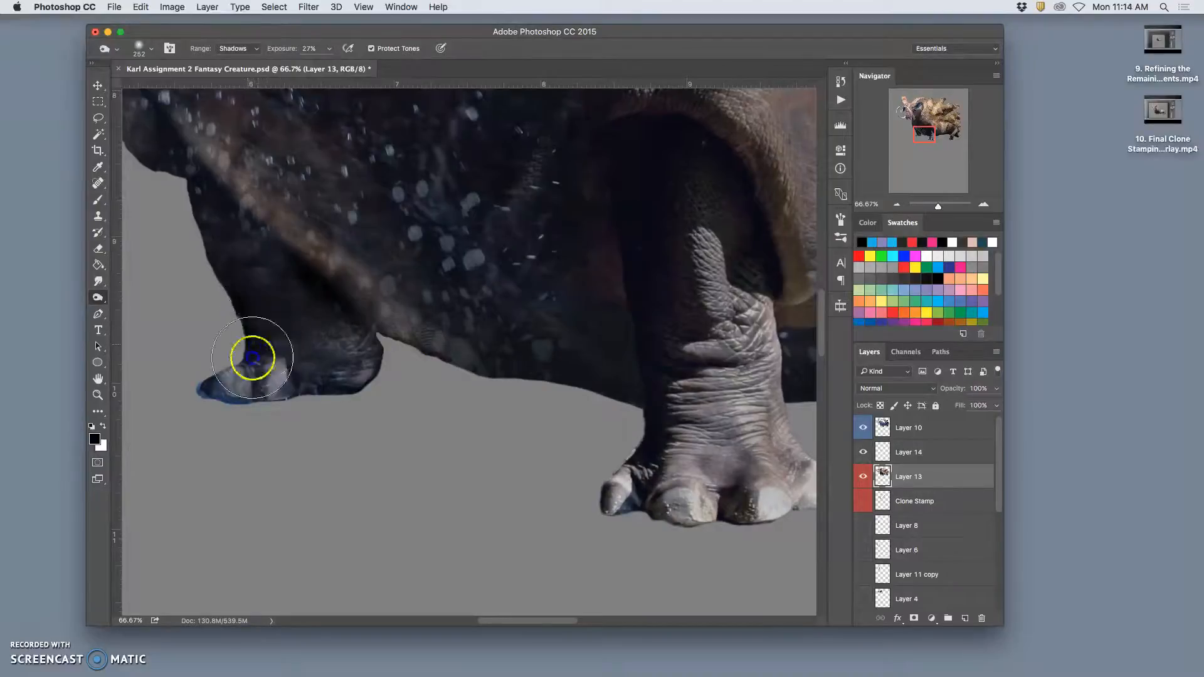
mouse_move(336, 306)
left_mouse_down()
mouse_move(369, 334)
mouse_move(378, 326)
mouse_move(575, 376)
mouse_move(434, 348)
mouse_move(334, 310)
mouse_move(379, 309)
left_mouse_up()
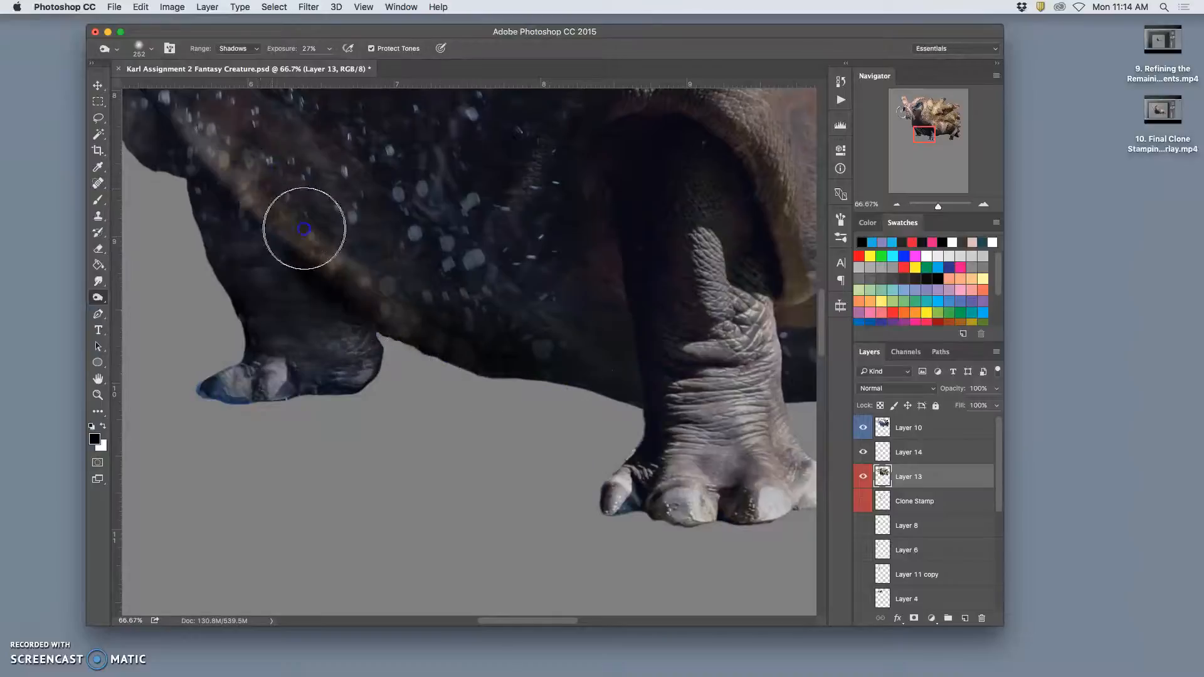
mouse_move(252, 229)
left_mouse_down()
mouse_move(251, 217)
mouse_move(235, 217)
mouse_move(257, 227)
mouse_move(286, 277)
left_mouse_up()
mouse_move(649, 495)
left_mouse_down()
mouse_move(595, 404)
mouse_move(607, 448)
mouse_move(576, 488)
mouse_move(577, 455)
left_mouse_up()
key("super+minus")
key("super+minus")
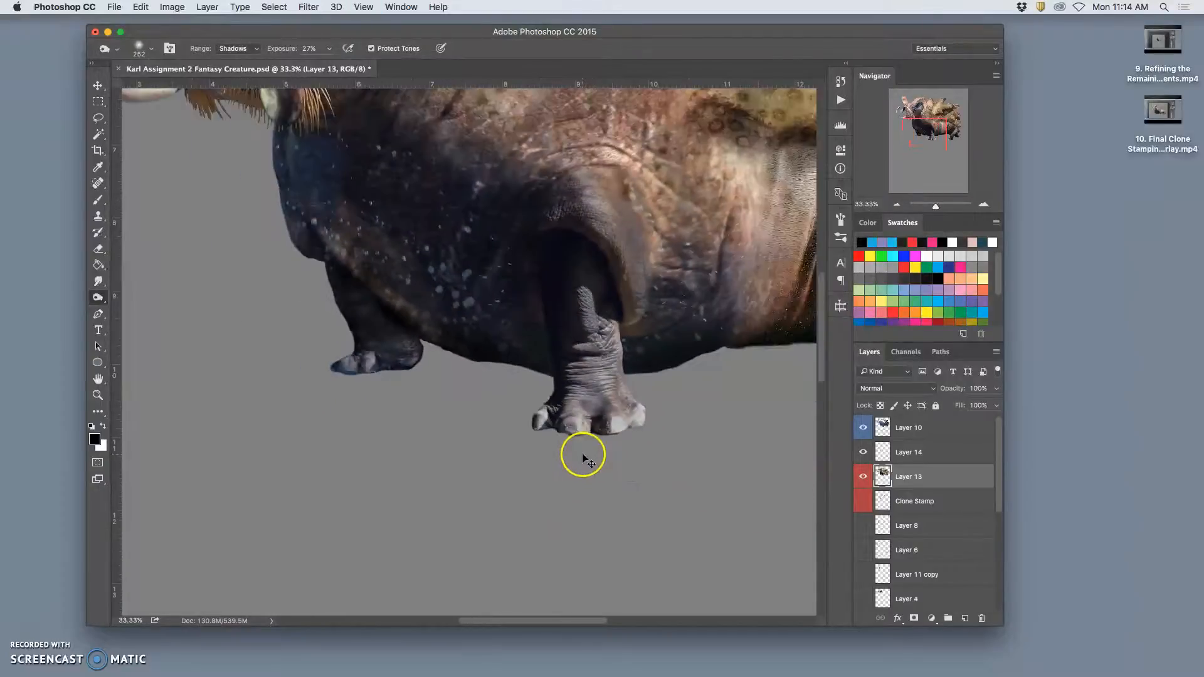
mouse_move(426, 326)
left_mouse_down()
mouse_move(446, 328)
mouse_move(403, 316)
left_mouse_up()
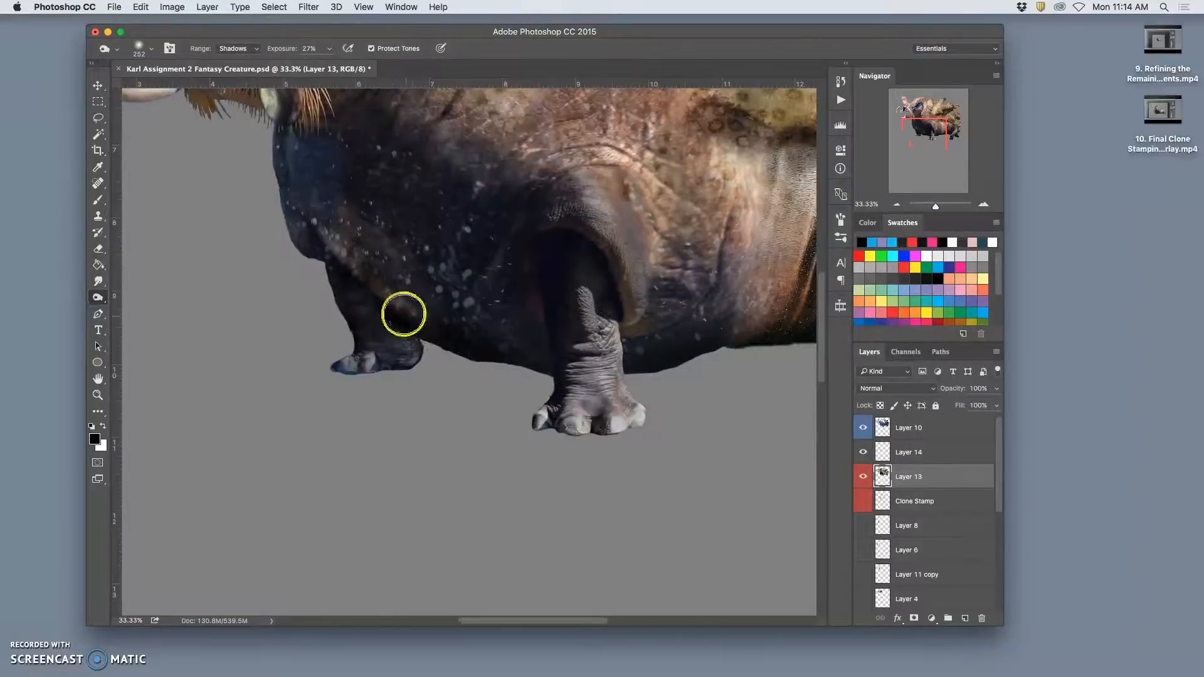
Dodge Layer 13's lower belly between the front legs at 16% exposure, using the Midtones range and again the Shadows range.
left_click(243, 49)
left_click(236, 58)
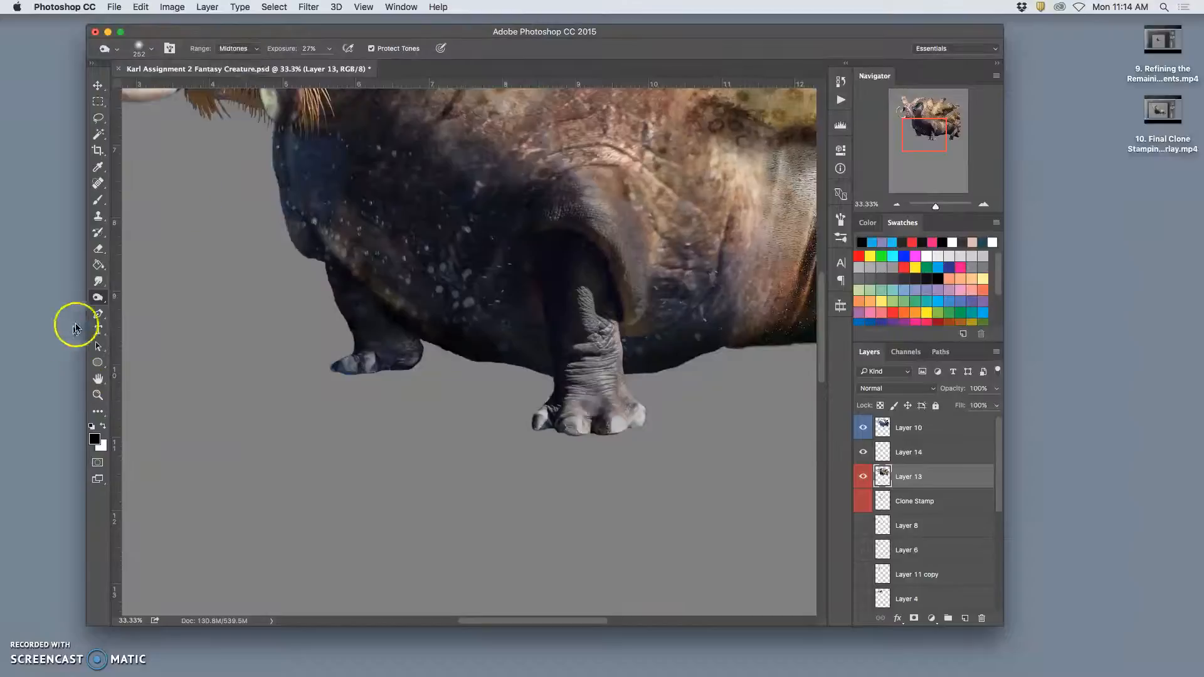
left_click_drag(98, 298, 145, 308)
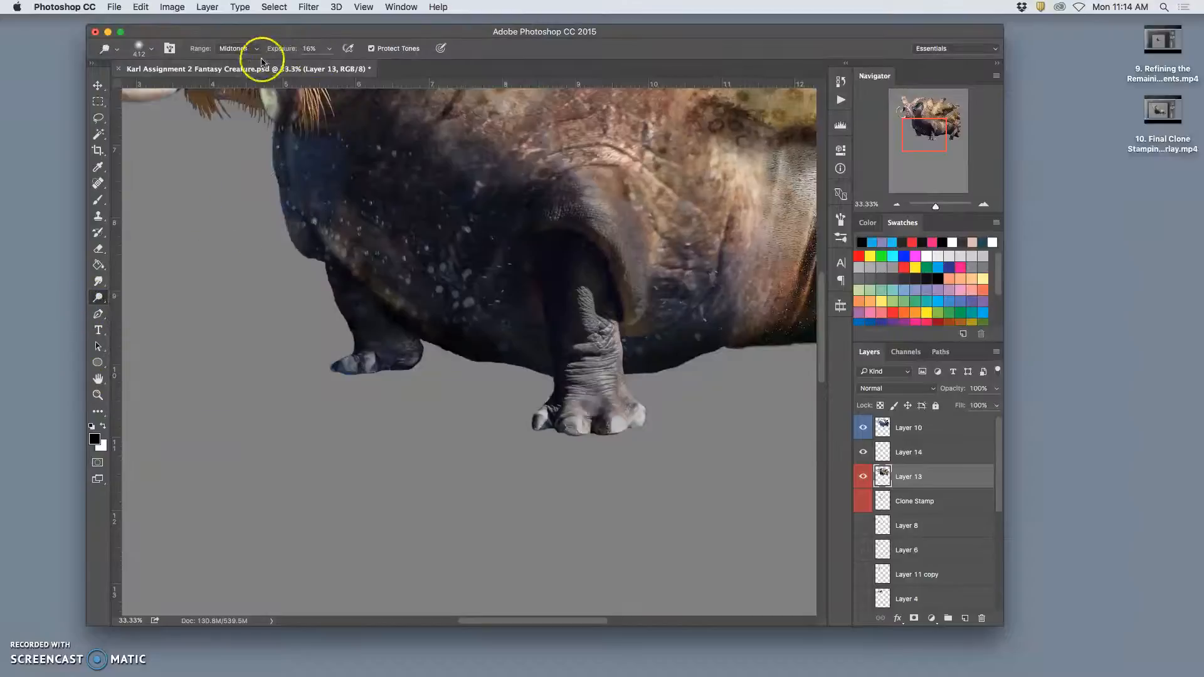
mouse_move(475, 356)
left_mouse_down()
mouse_move(463, 333)
mouse_move(415, 319)
mouse_move(437, 311)
mouse_move(438, 324)
left_mouse_up()
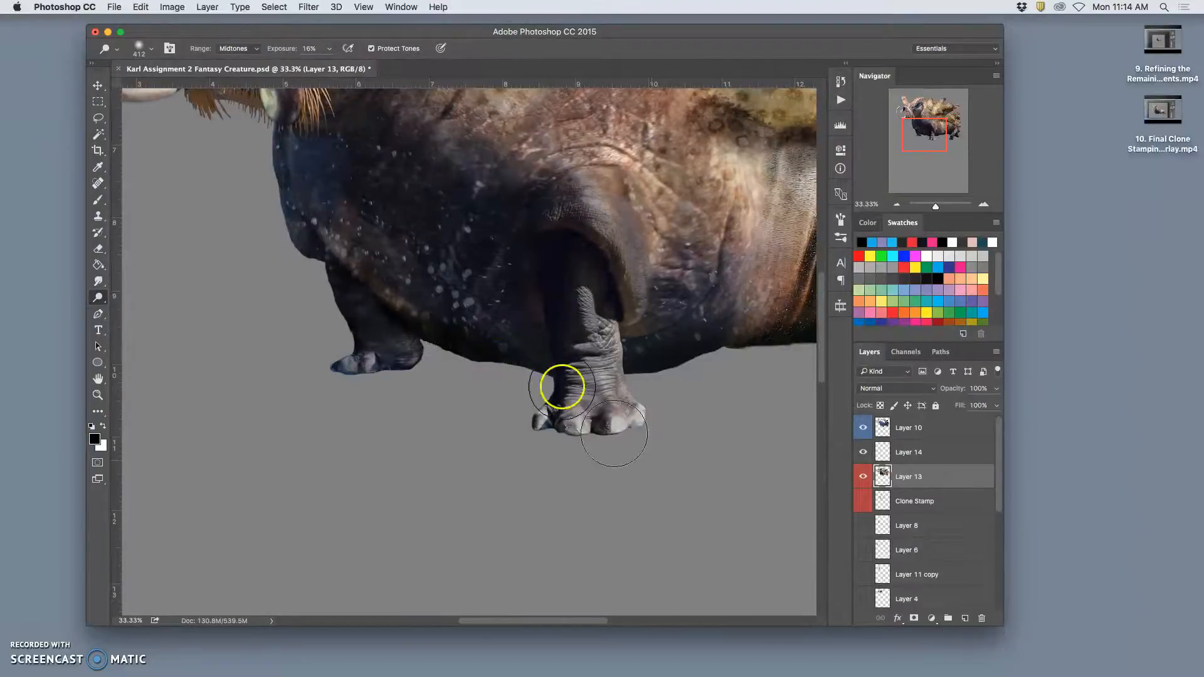
left_click(236, 48)
left_click(235, 39)
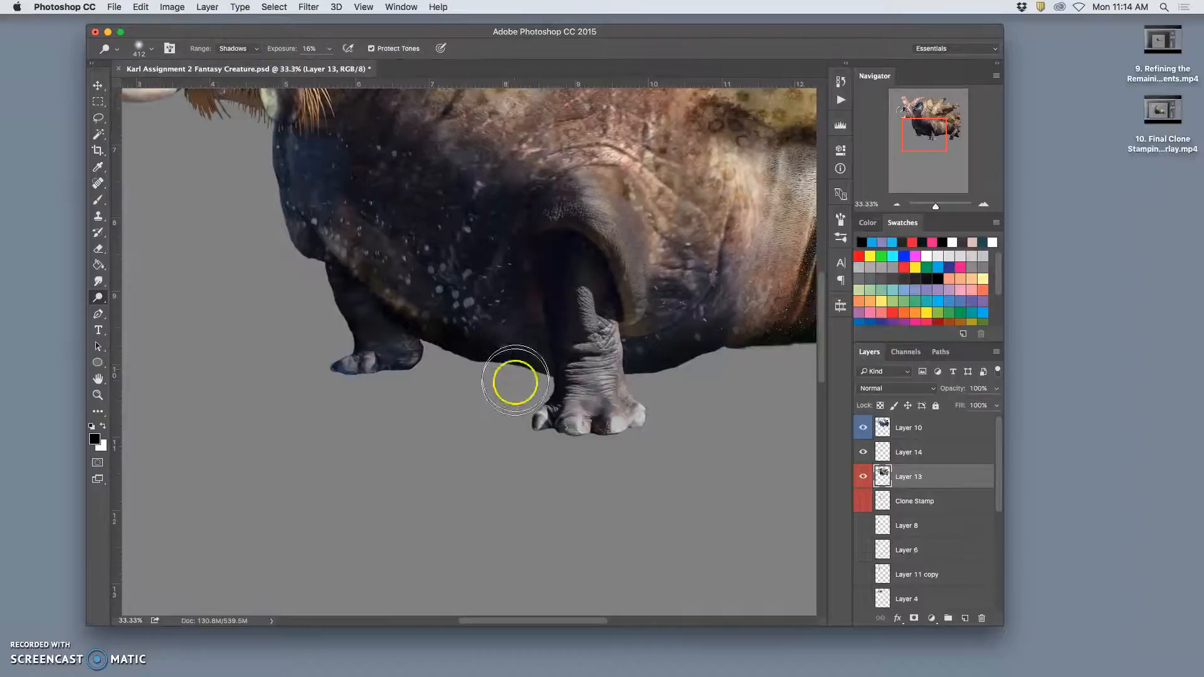
left_click_drag(485, 349, 526, 355)
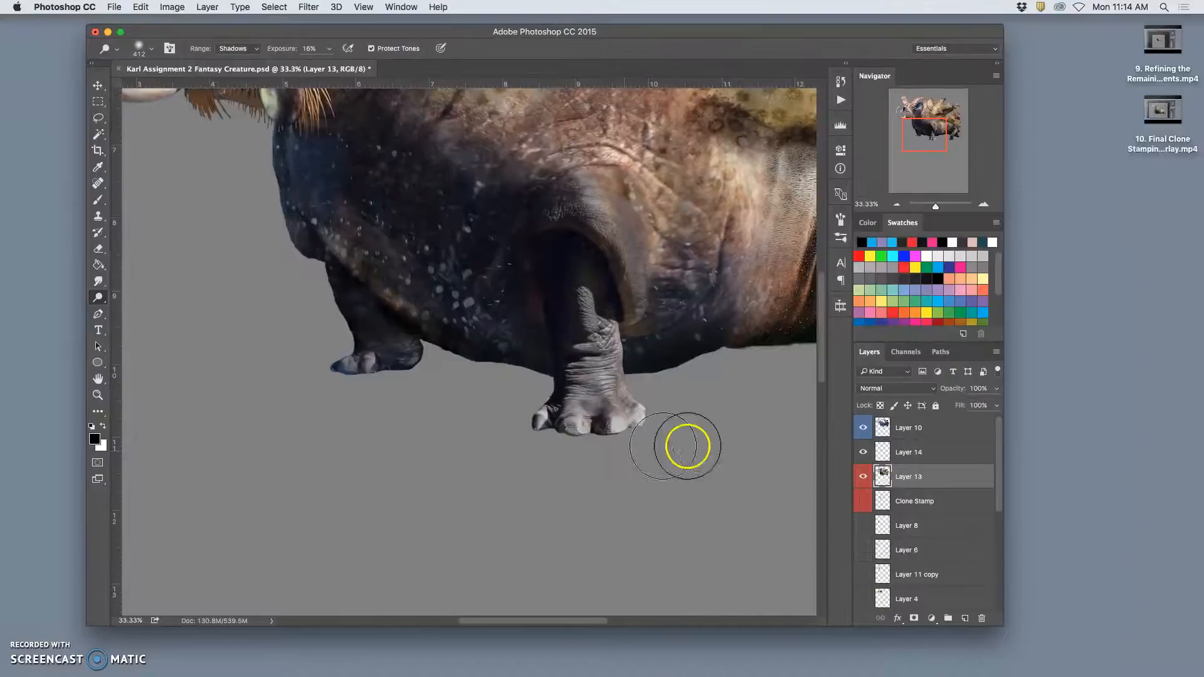
Merge Layer 14 and Layer 13 into a single layer.
left_click(911, 457)
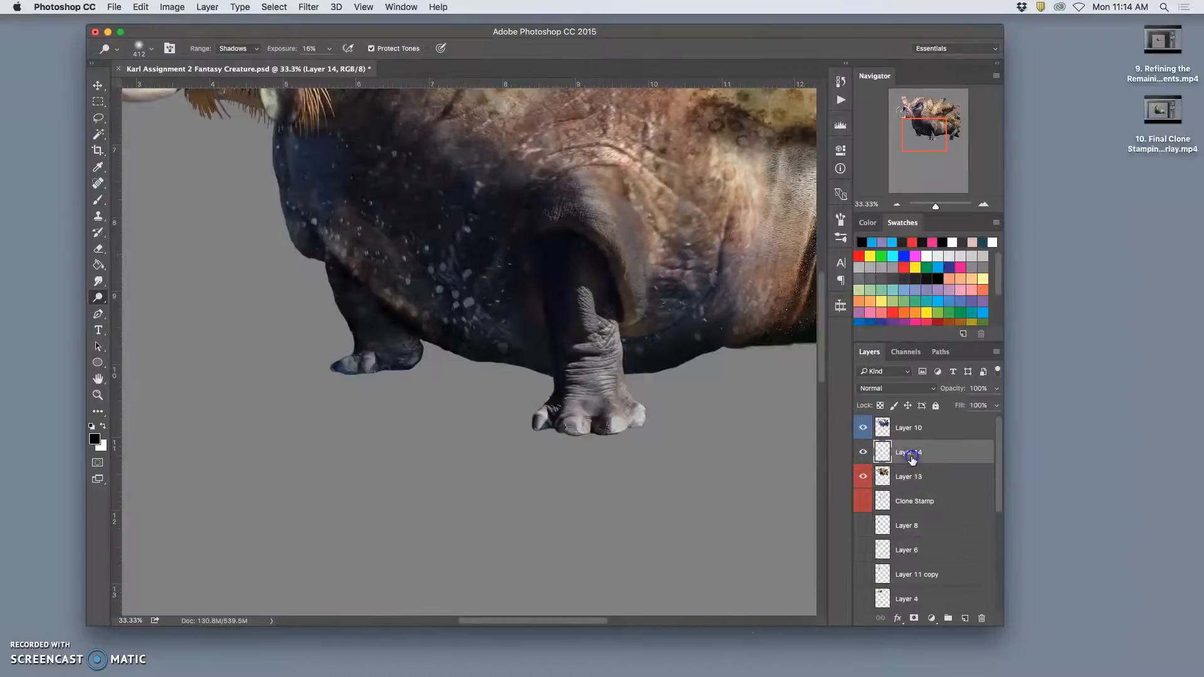
left_click(923, 474, "shift")
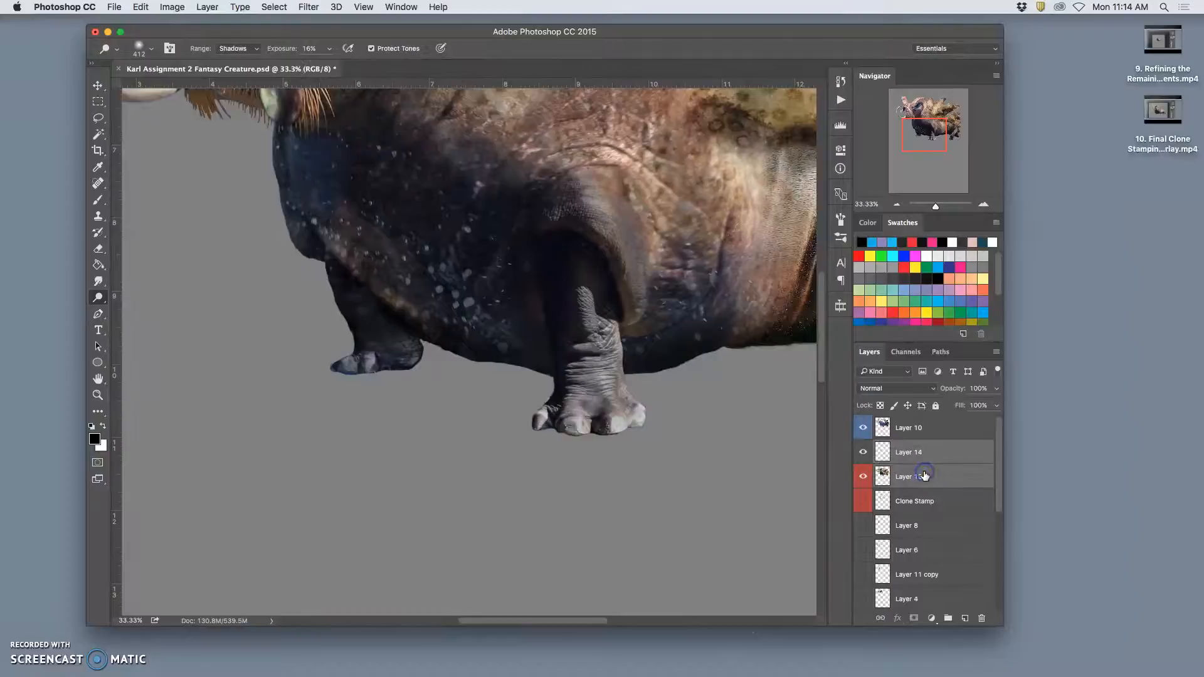
key("super+e")
Toggle Layer 10's visibility several times to compare the creature with and without the soft light overlay.
left_click(864, 428)
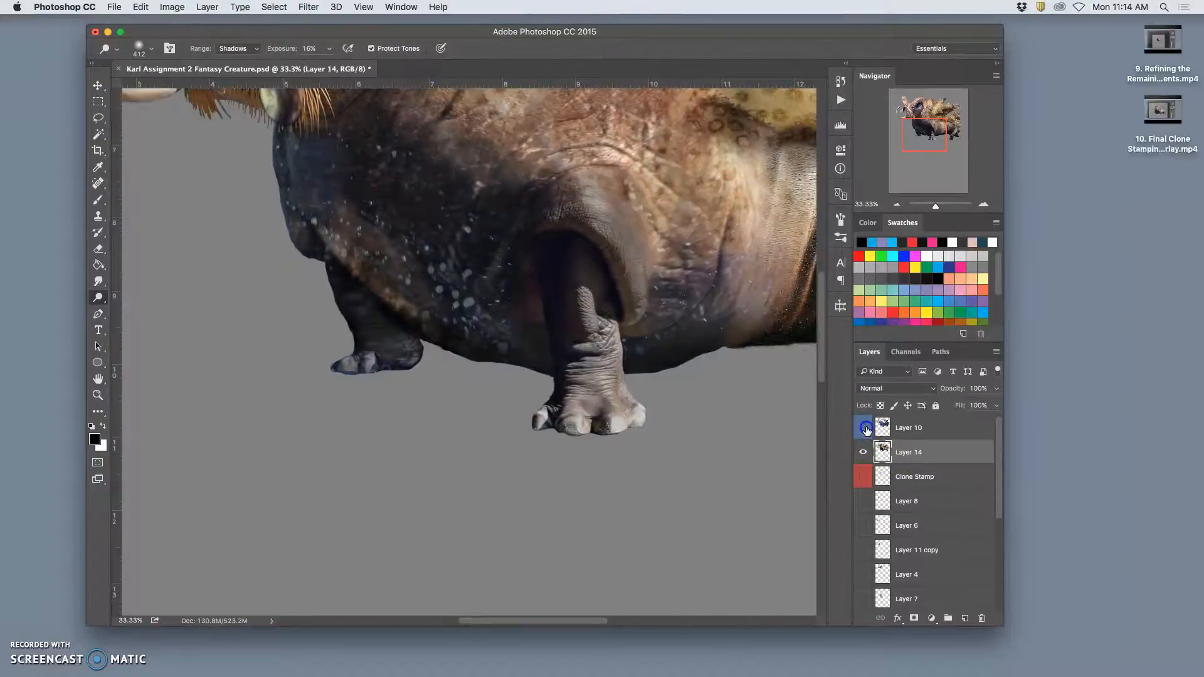
left_click(867, 429)
left_click(867, 429)
left_click(862, 432)
left_click(866, 430)
left_click(866, 429)
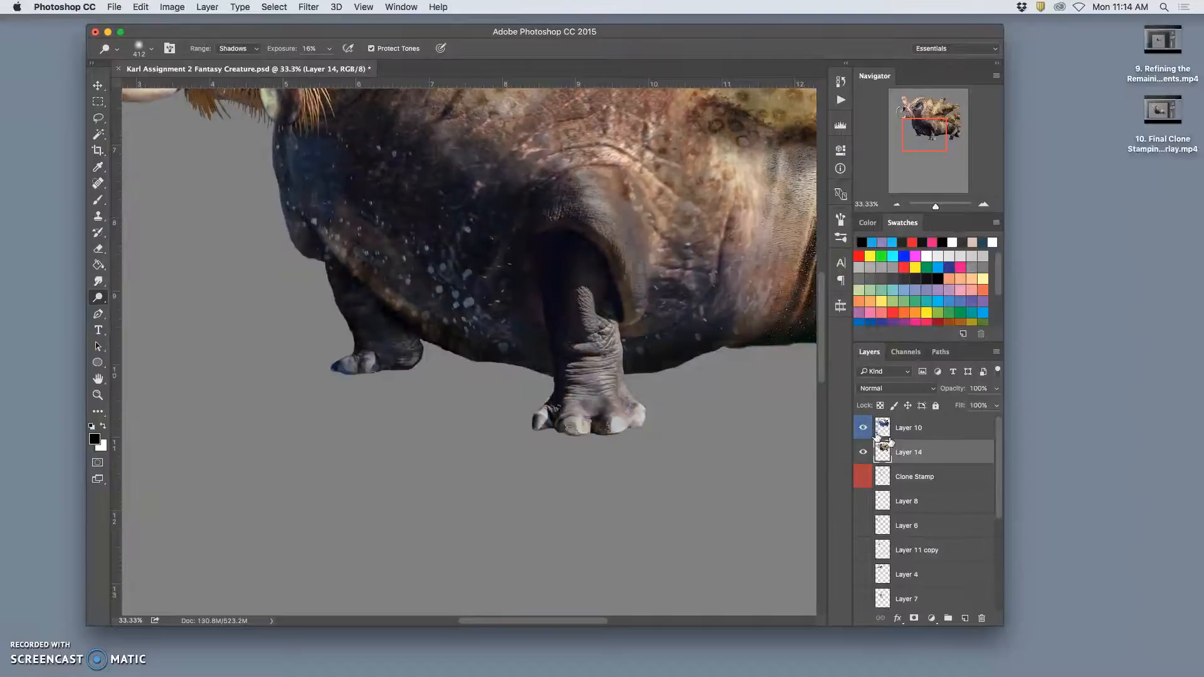
Erase the rough edges around the near front foot's outer toe with a 59 px eraser at 45% hardness.
key("super+plus")
key("super+plus")
key("super+plus")
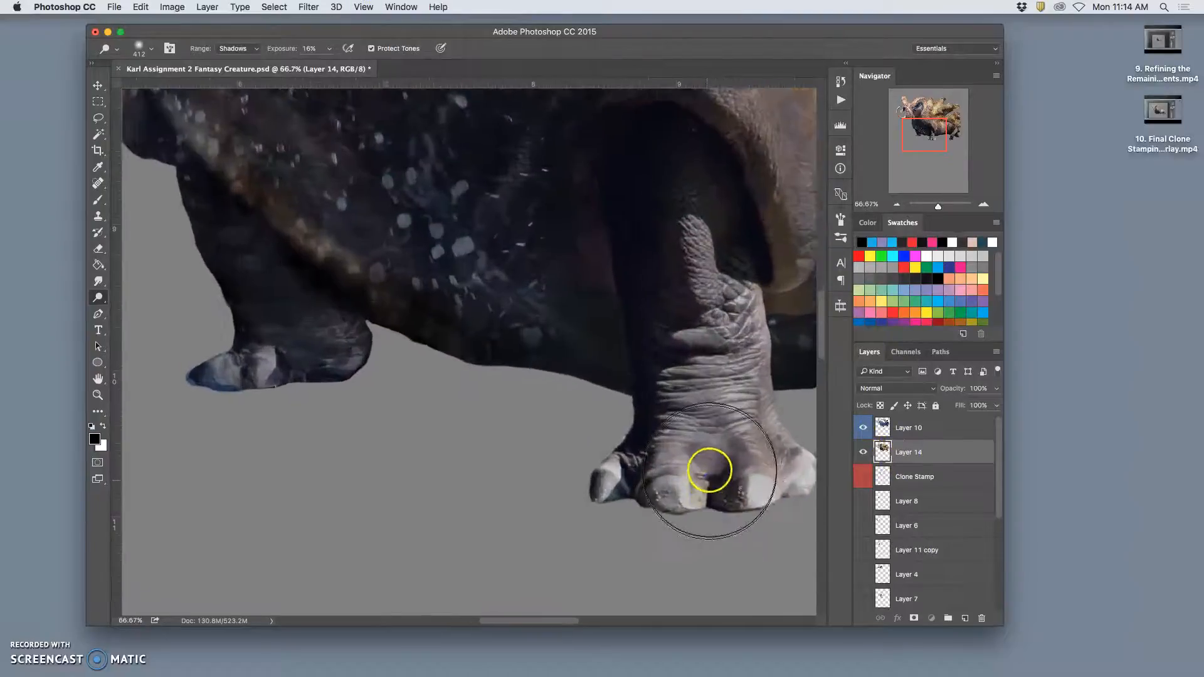
left_click_drag(699, 464, 397, 378)
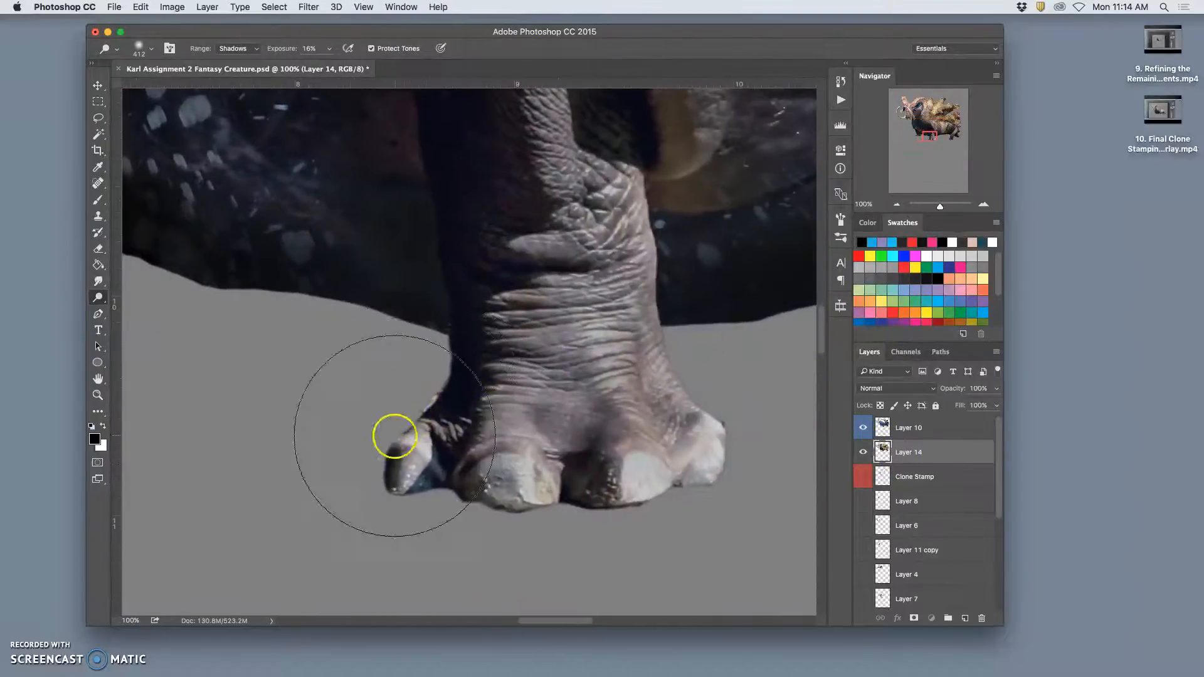
left_click(105, 247)
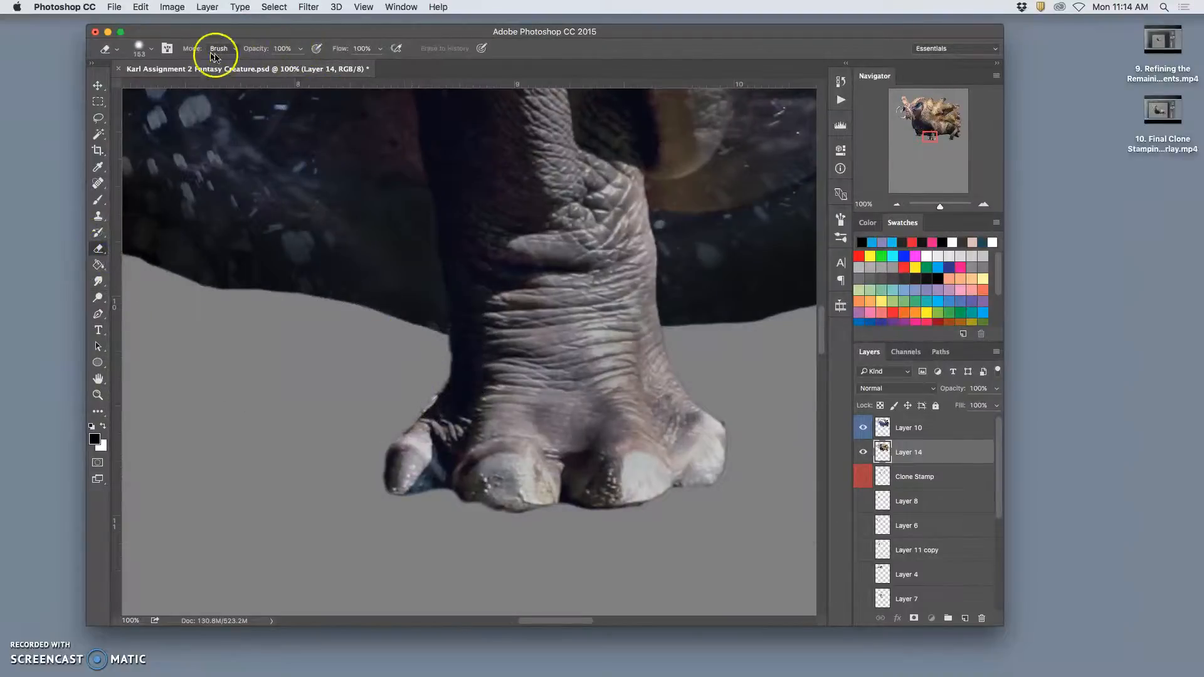
left_click(139, 48)
left_click_drag(181, 88, 179, 89)
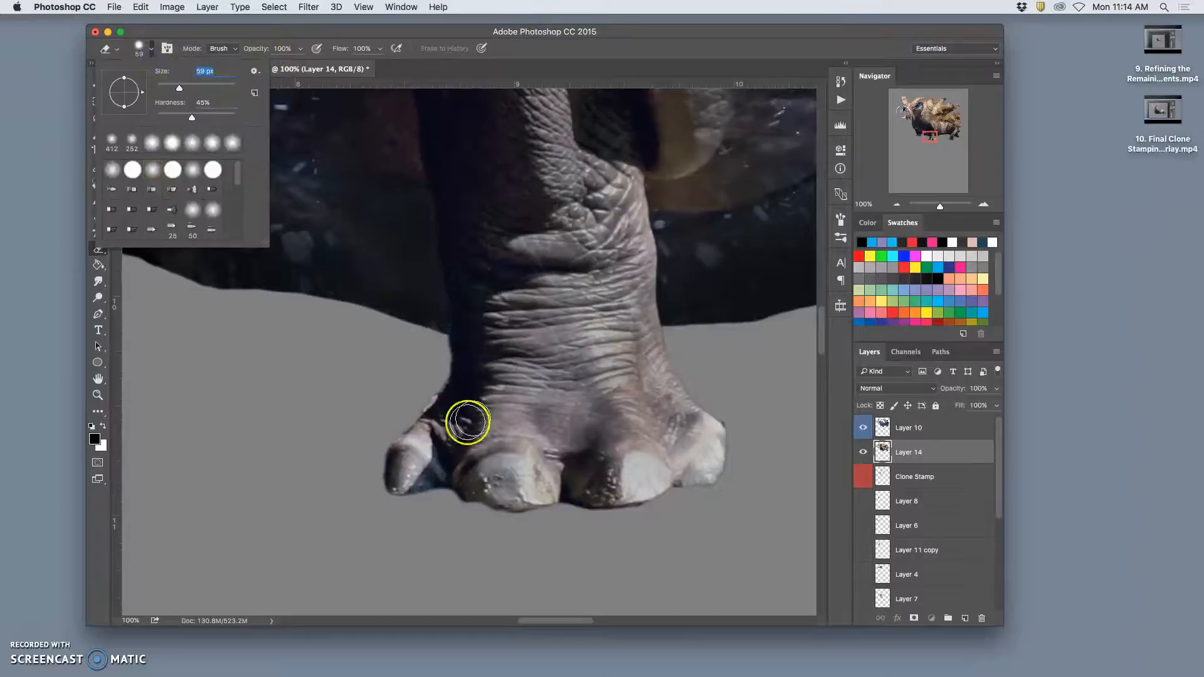
left_click(433, 391)
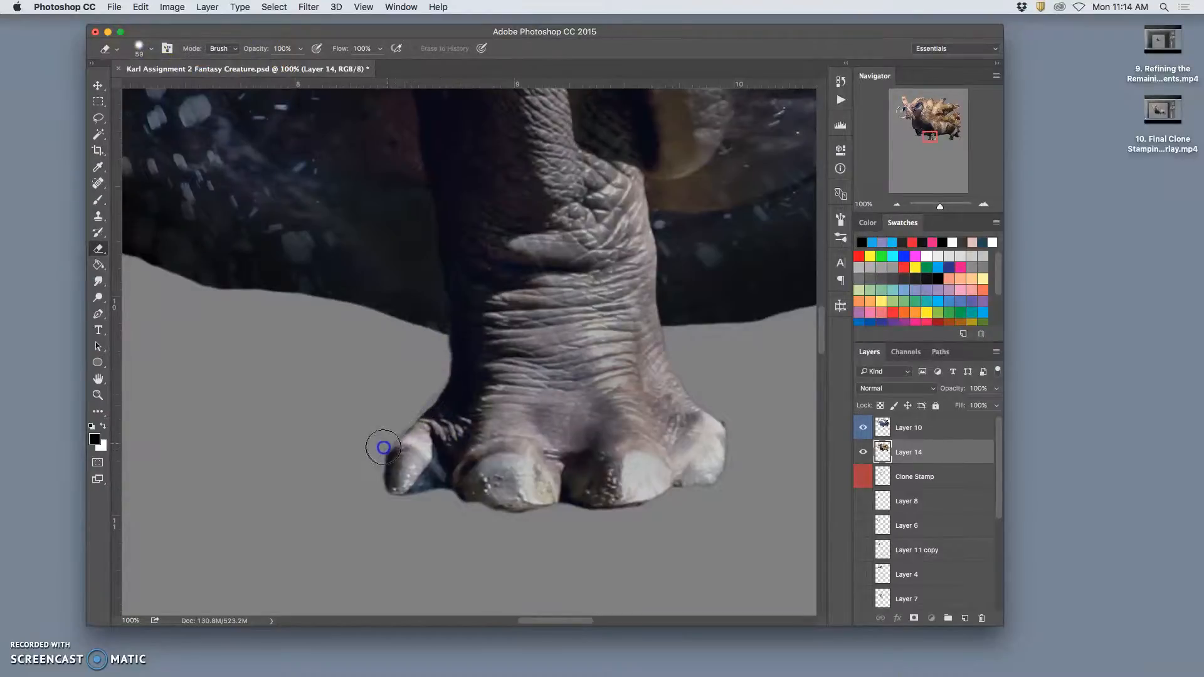
left_click_drag(380, 504, 401, 517)
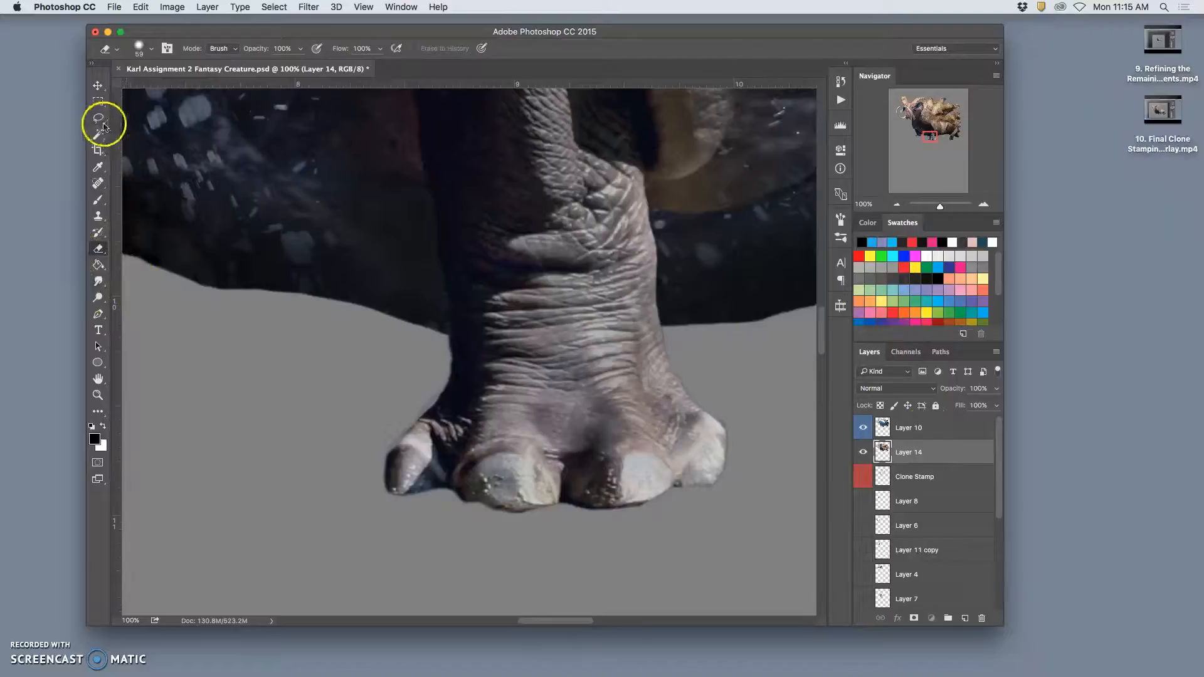
Select the empty area around the whole creature on Layer 14 with the Magic Wand at tolerance 32 and open Refine Edge.
left_click(98, 133)
key("super+minus")
key("super+minus")
key("super+minus")
key("super+minus")
key("super+minus")
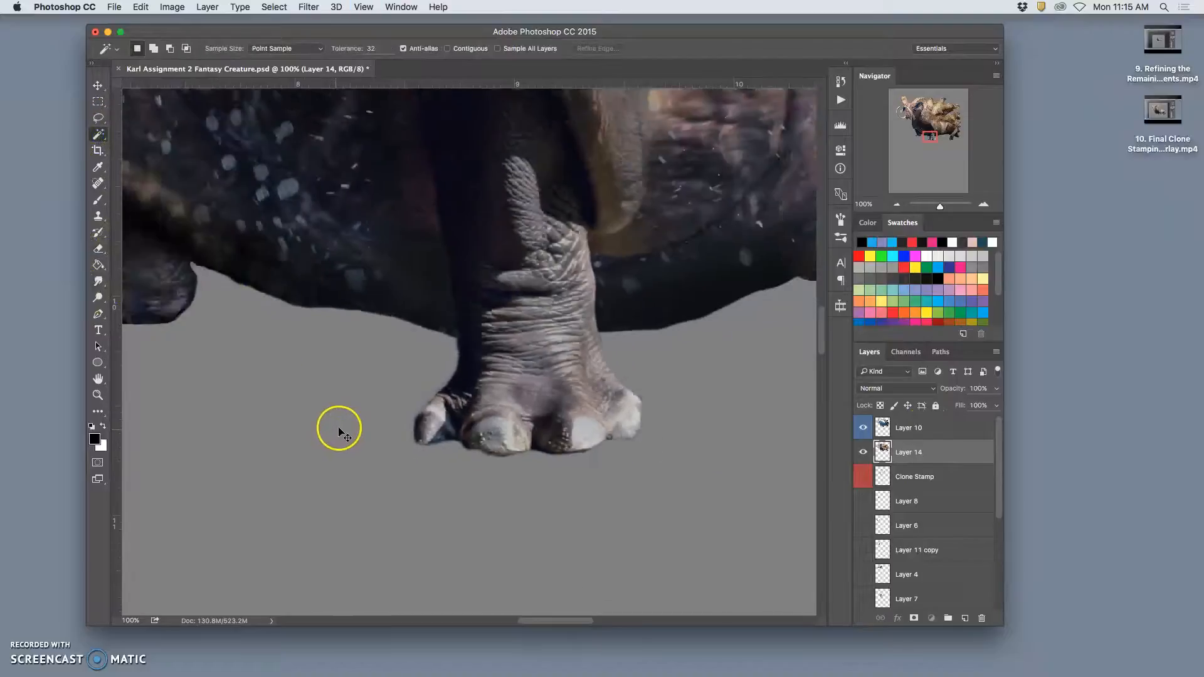
left_click(546, 390)
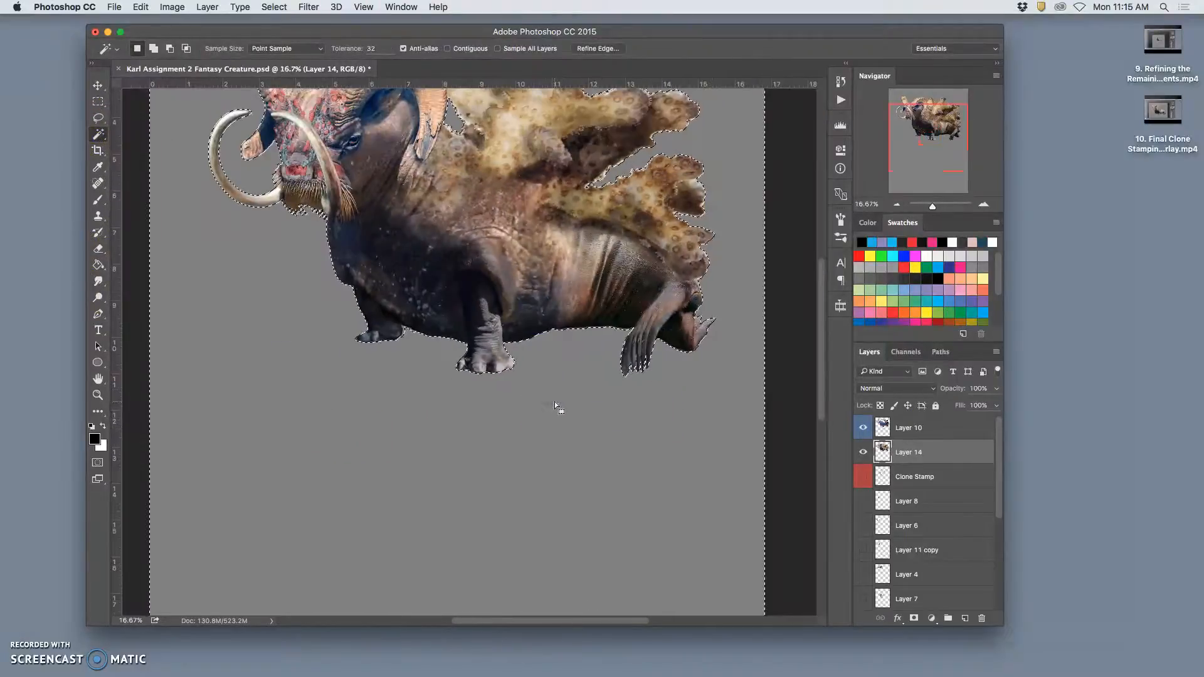
left_click(601, 49)
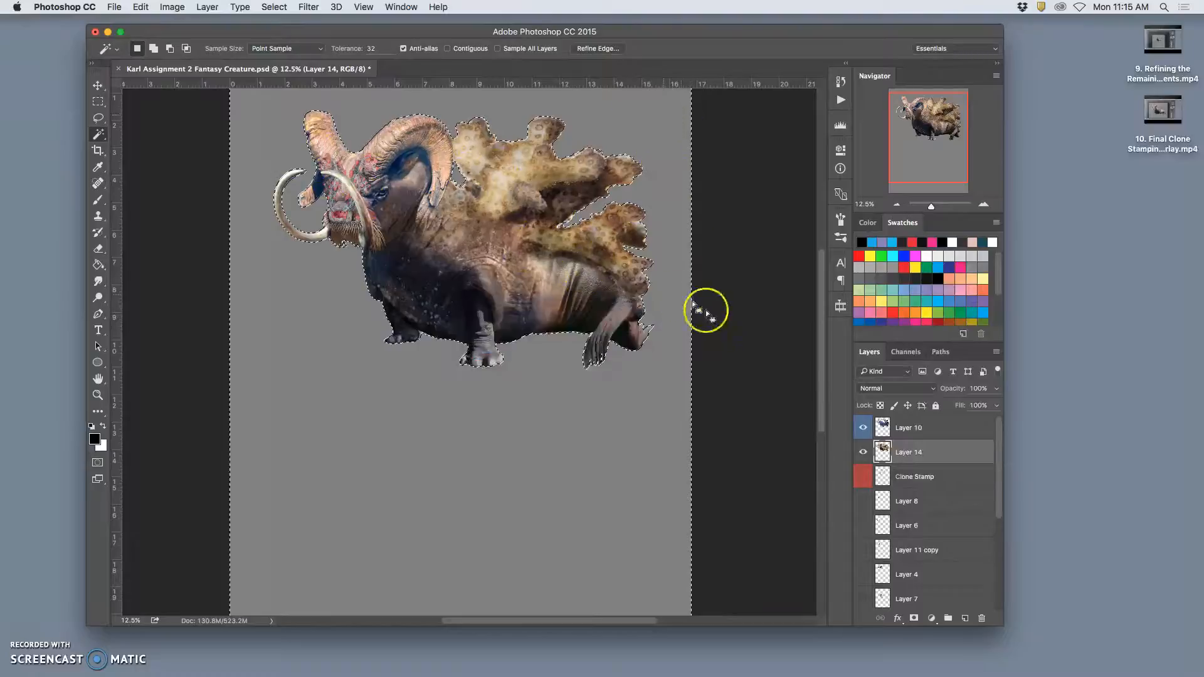
Make Layer 10 the active layer and hide the merged Layer 14.
key("super+plus")
key("super+plus")
key("super+plus")
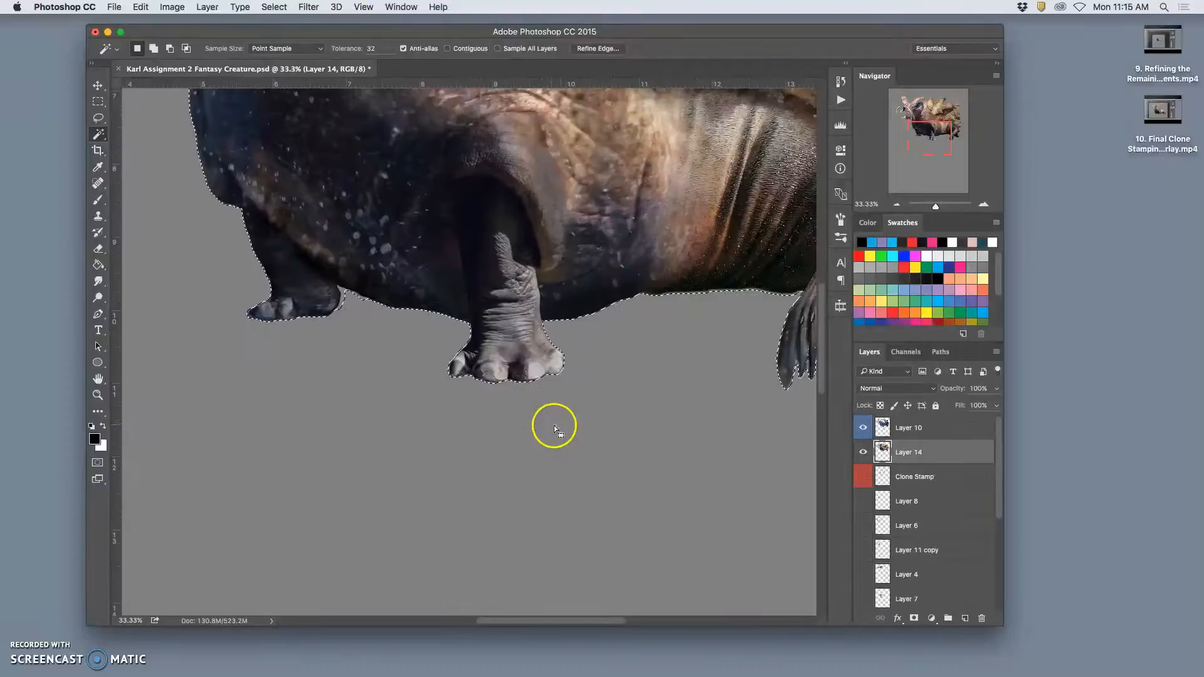
left_click(927, 430)
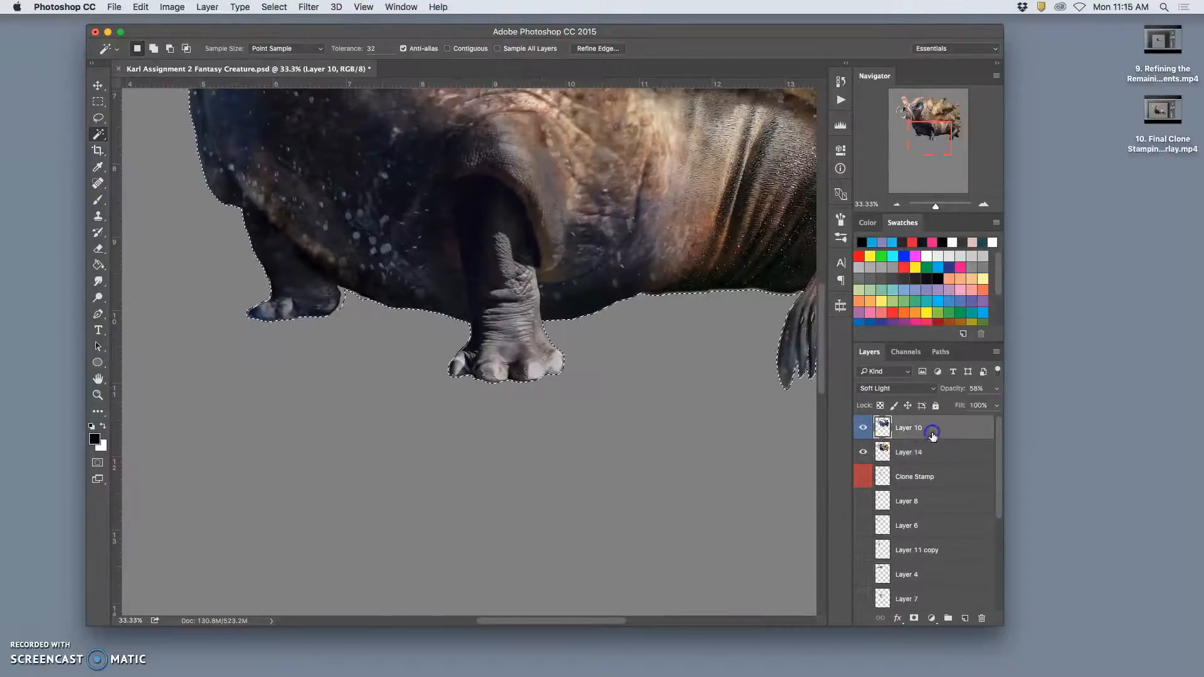
left_click(862, 452)
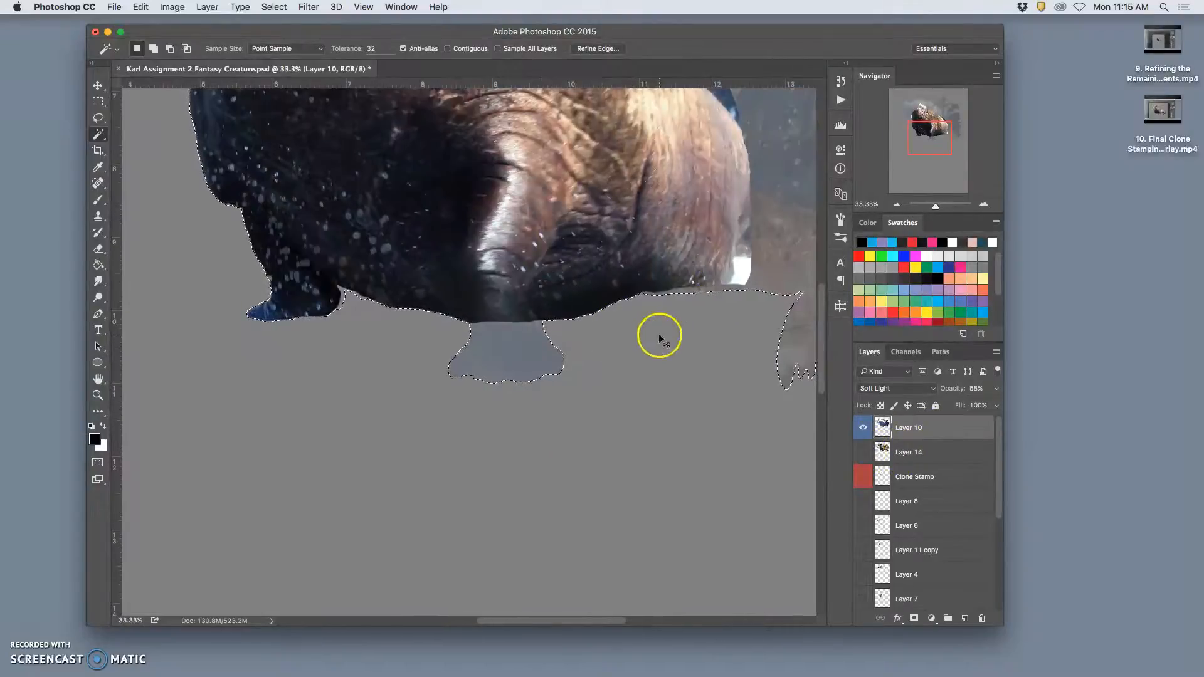
Hide Layer 2 to isolate Layer 10 over the plain grey background.
key("super+d")
key("super+minus")
key("super+minus")
key("super+minus")
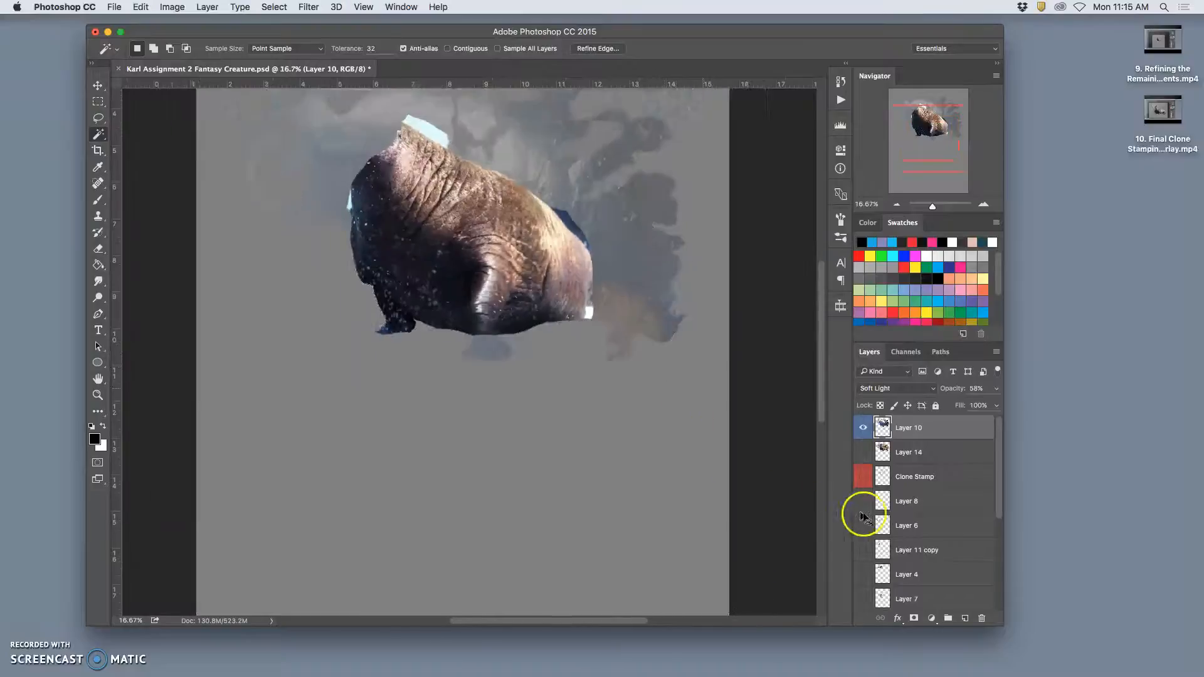
left_click_drag(997, 476, 997, 563)
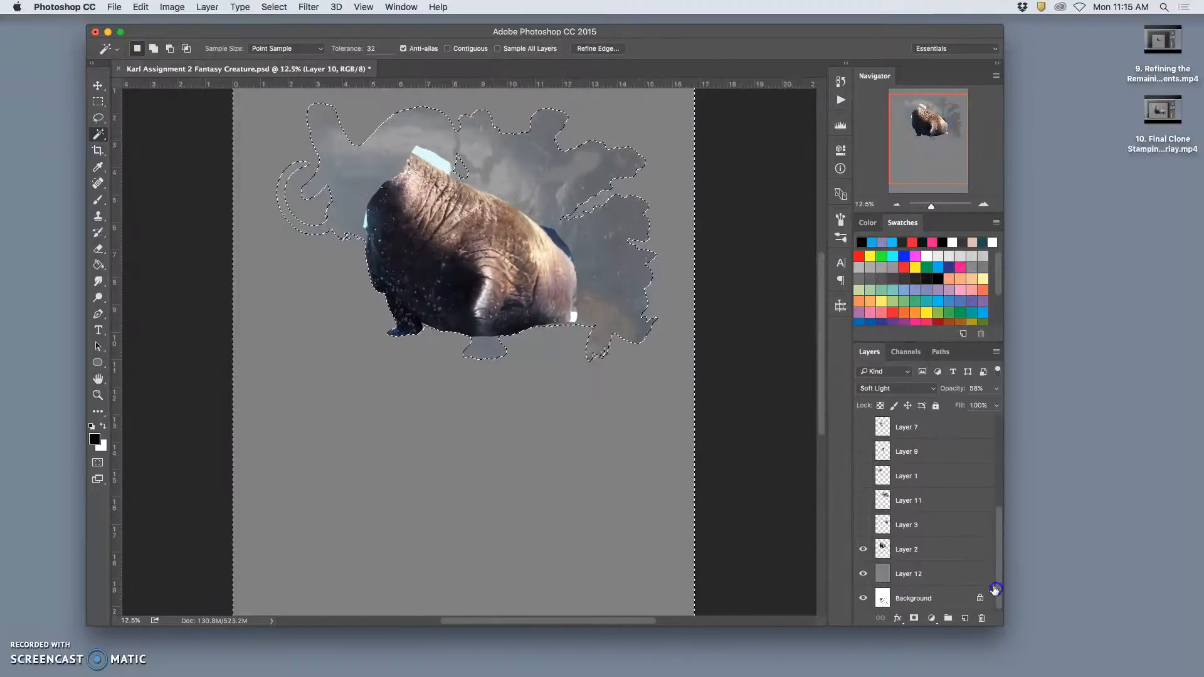
left_click(863, 549)
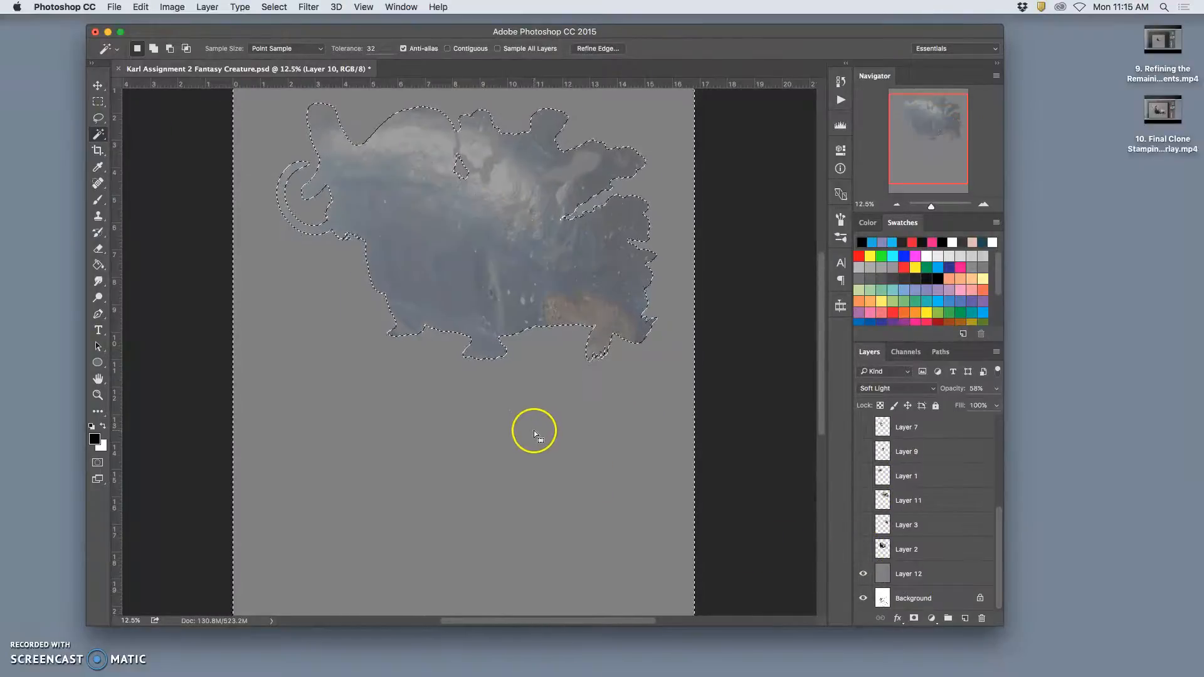
Examine the creature's component layers by showing Layer 2 and switching the visibility of Layers 3, 1, 9 and 7.
left_click(863, 550)
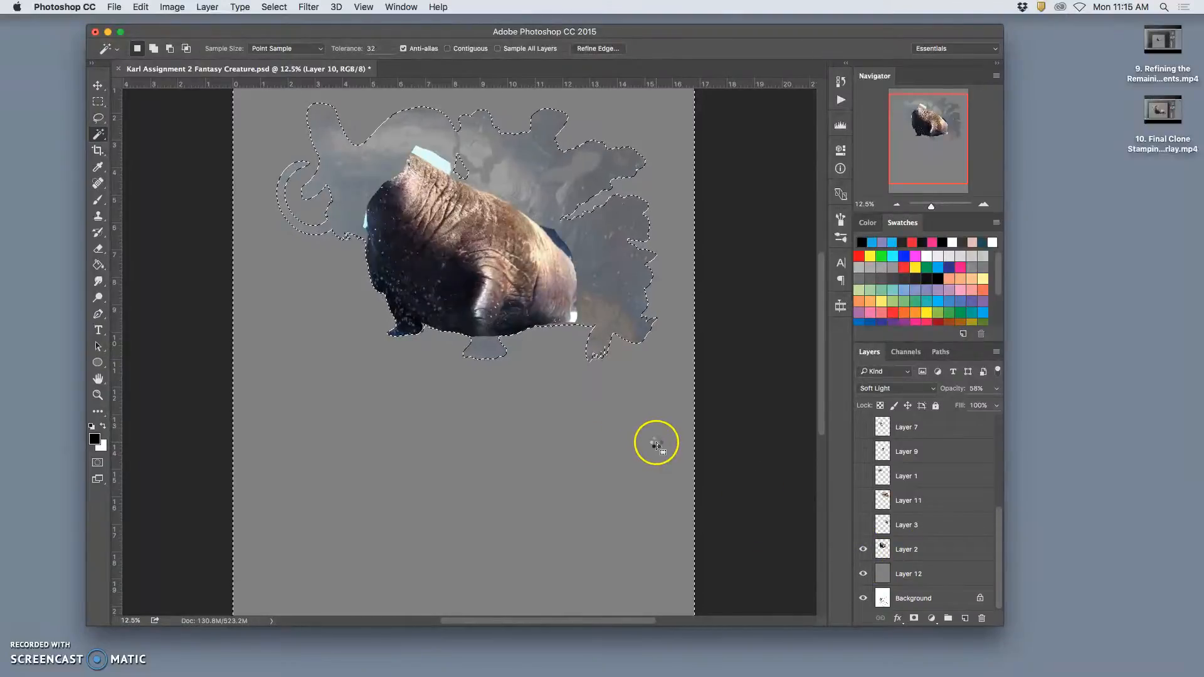
left_click(916, 550)
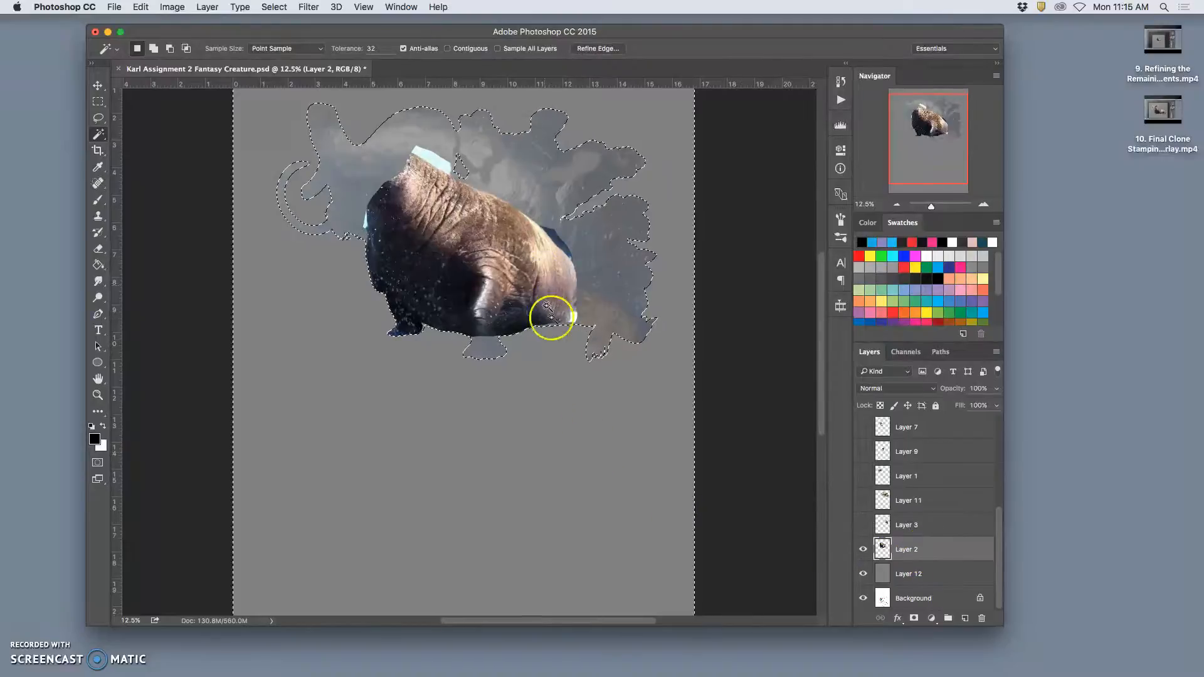
left_click(862, 477)
left_click(864, 524)
left_click(864, 524)
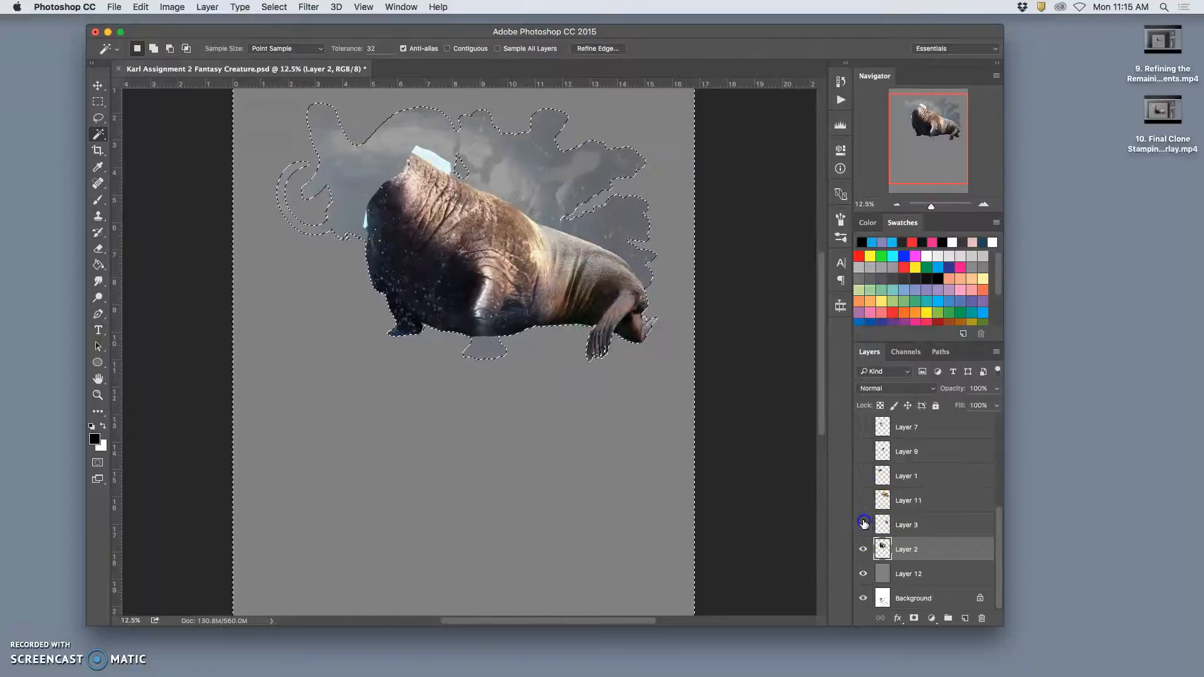
left_click(865, 428)
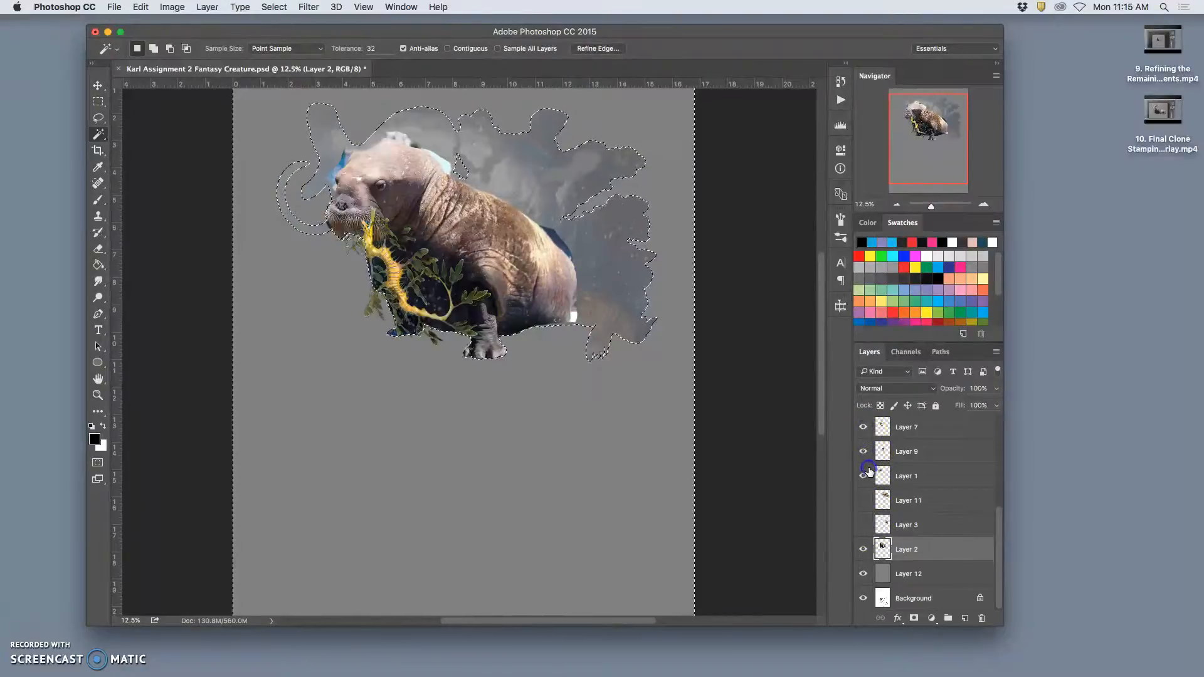
left_click(864, 431)
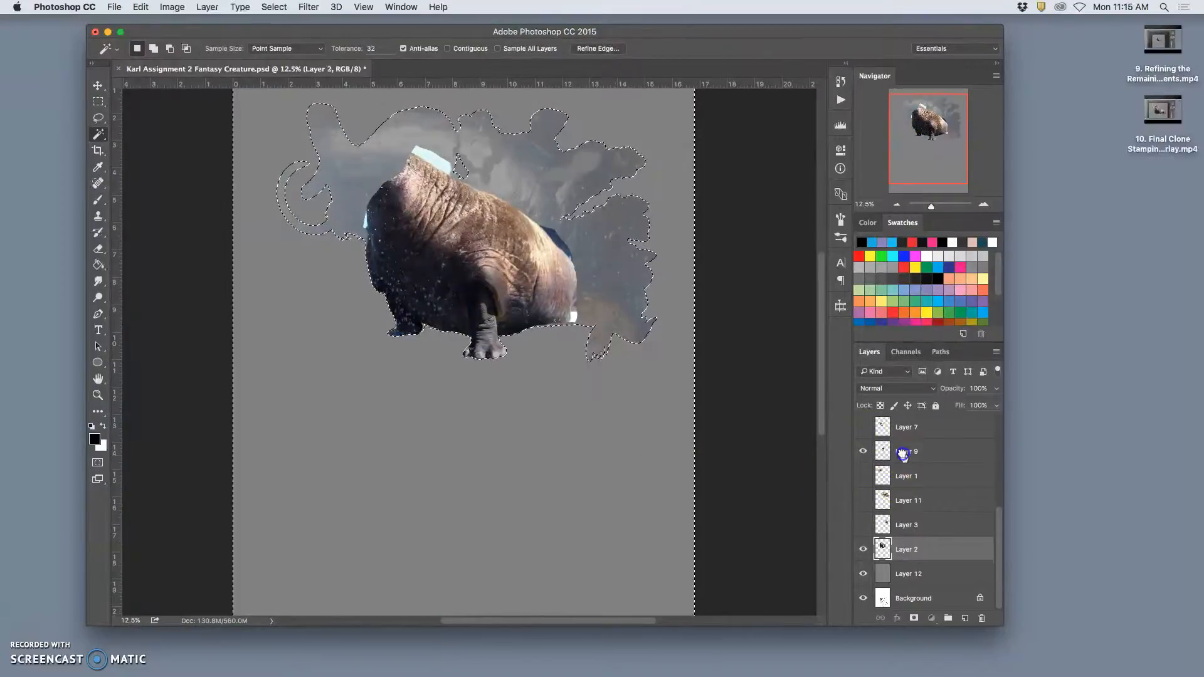
Clear the selection and swap the visible component Layers 2 and 9 for the merged Layer 14.
left_click(880, 456)
left_click(800, 462)
left_click(866, 546)
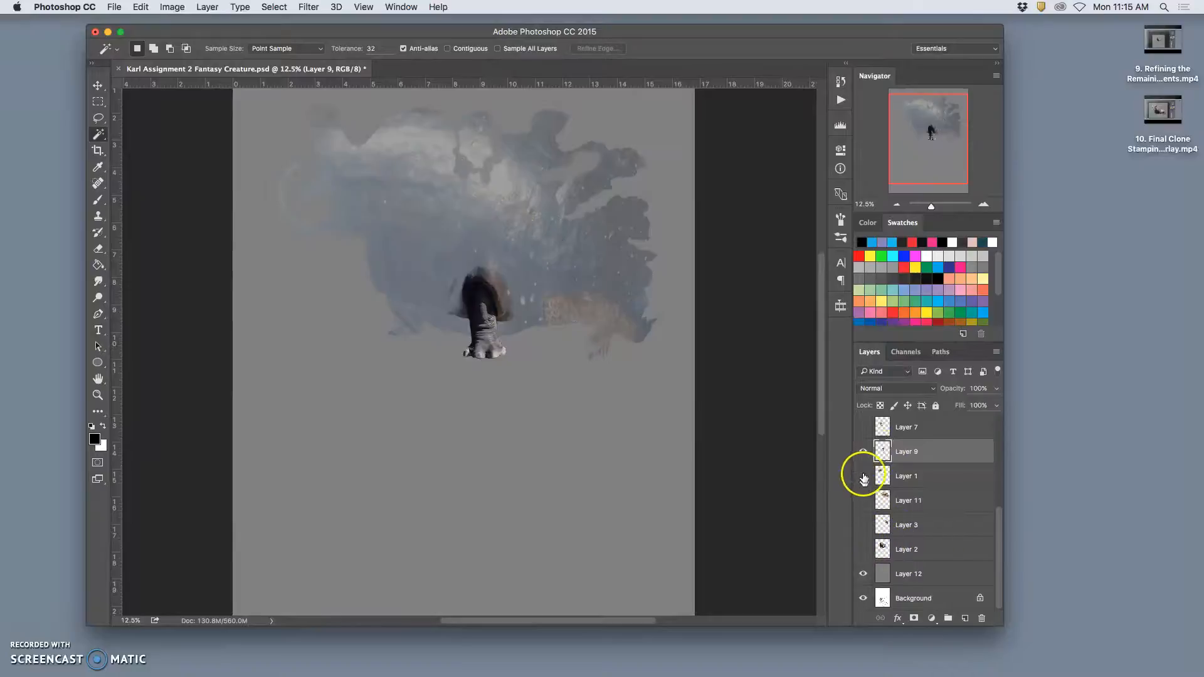
left_click(863, 451)
left_click_drag(999, 537, 997, 428)
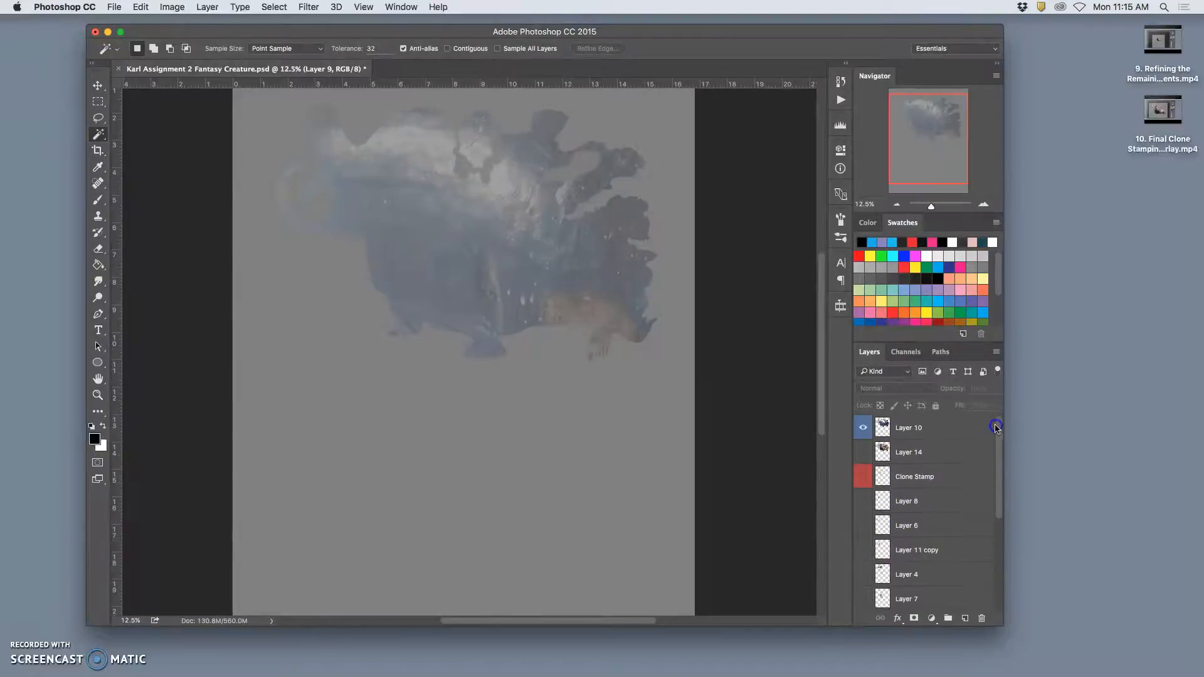
left_click(863, 452)
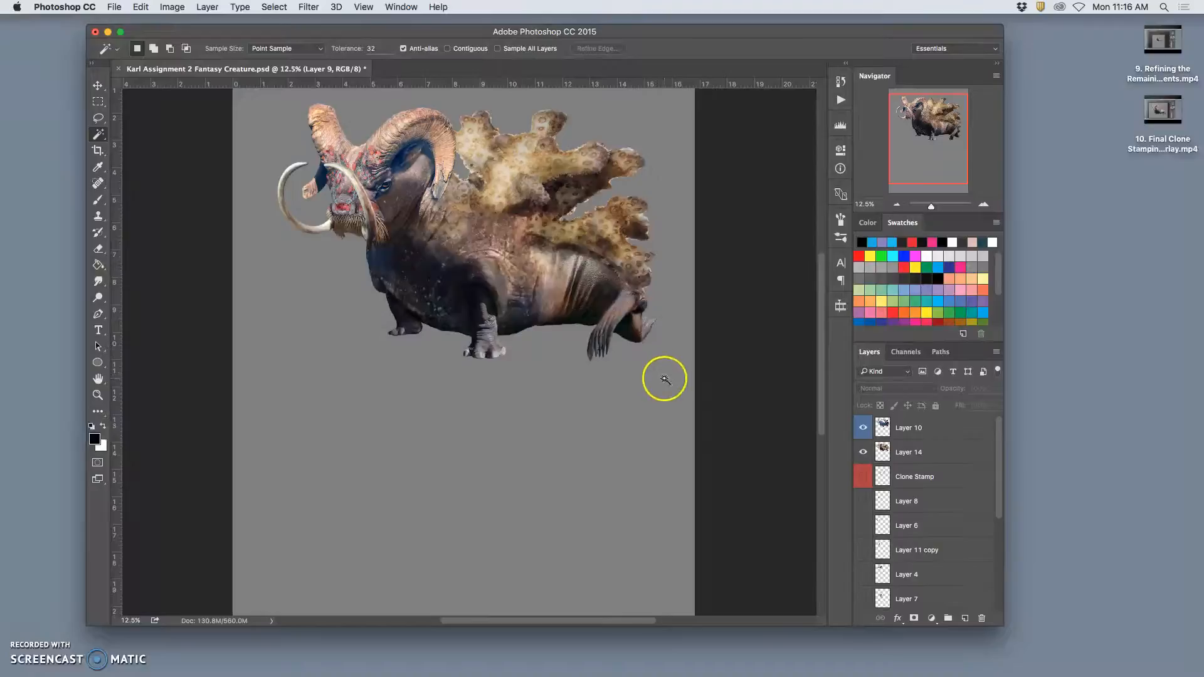
Examine the creature's eye and curled horn up close, comparing them with the Layer 10 overlay hidden and shown.
key("super+plus")
key("super+plus")
left_click_drag(539, 305, 518, 491)
left_click_drag(515, 285, 514, 338)
key("super+plus")
key("super+plus")
key("super+plus")
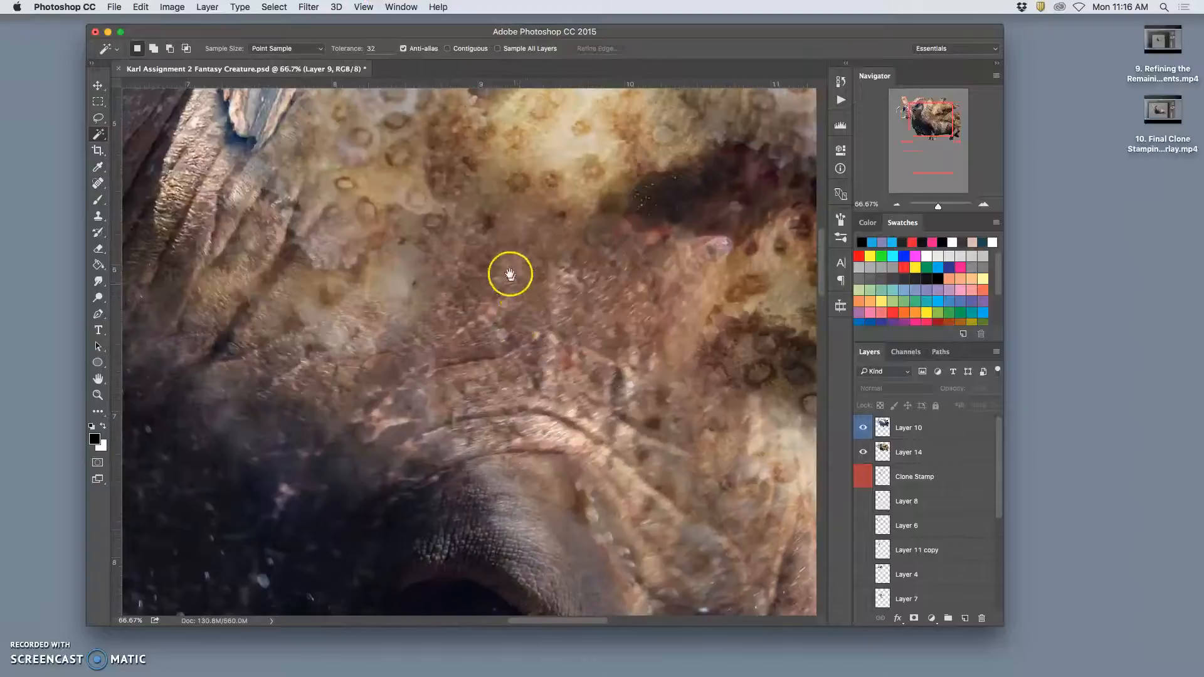
left_click_drag(511, 276, 610, 508)
left_click_drag(426, 374, 702, 283)
left_click_drag(508, 378, 498, 374)
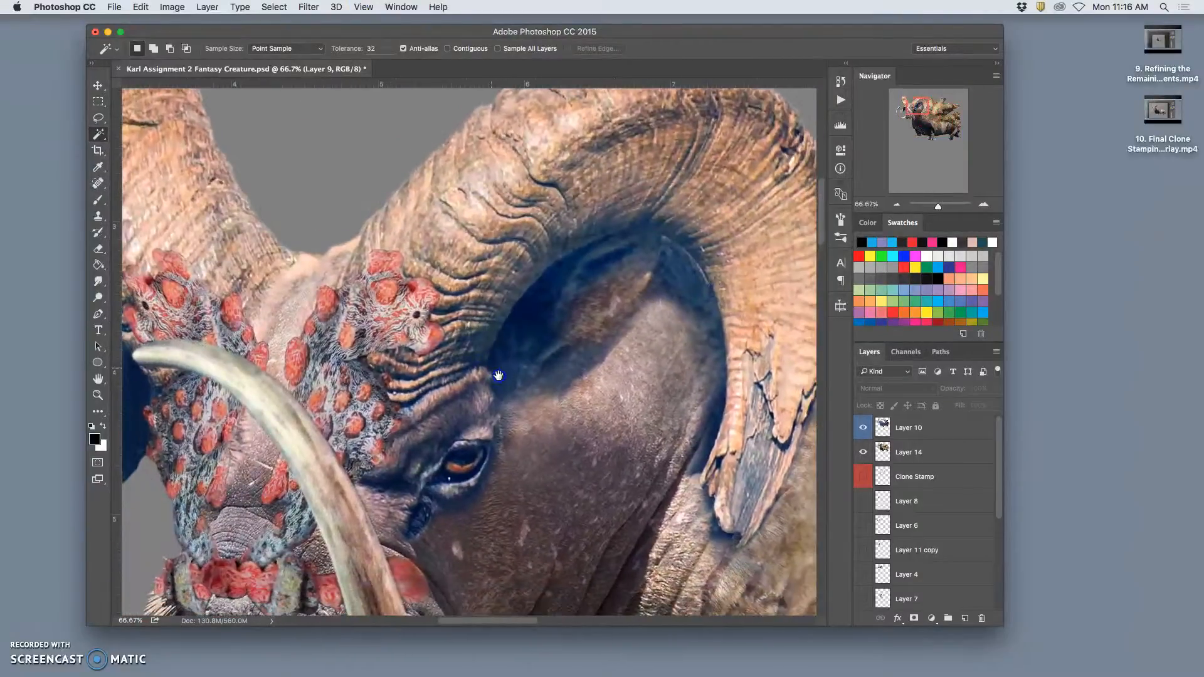
left_click(862, 428)
left_click(863, 428)
left_click(863, 427)
left_click(863, 428)
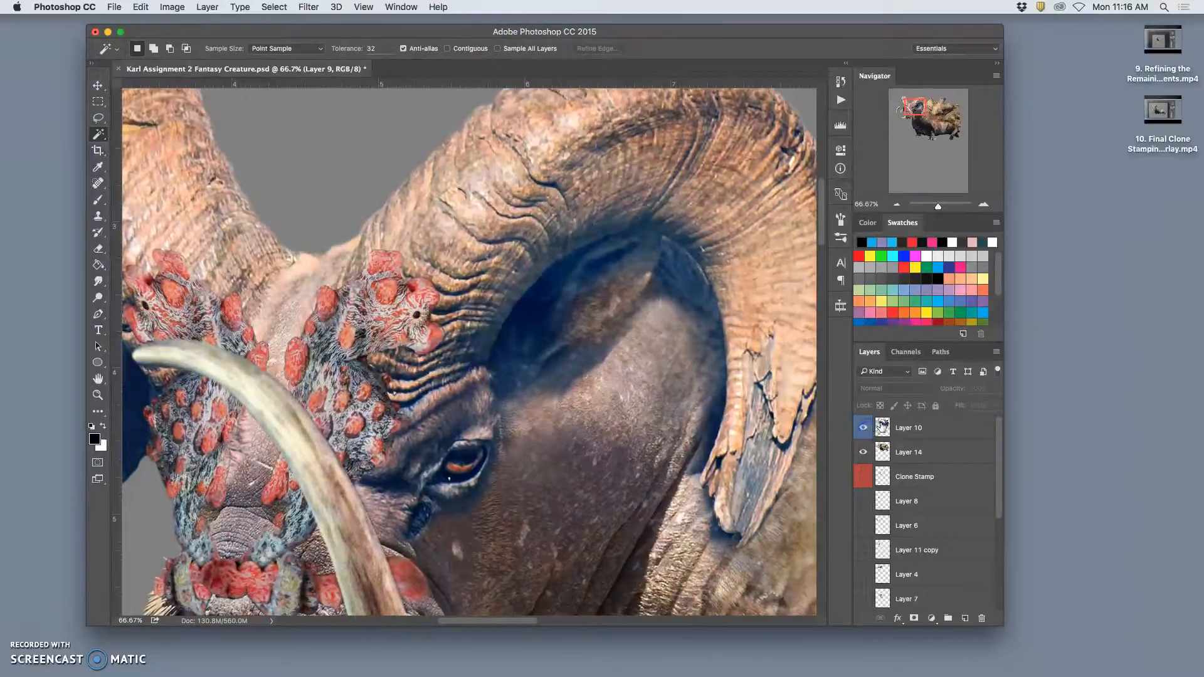
Burn the shadowed area beneath the curled horn on Layer 10 with a 252 px brush, midtones range and 27% exposure.
left_click(913, 428)
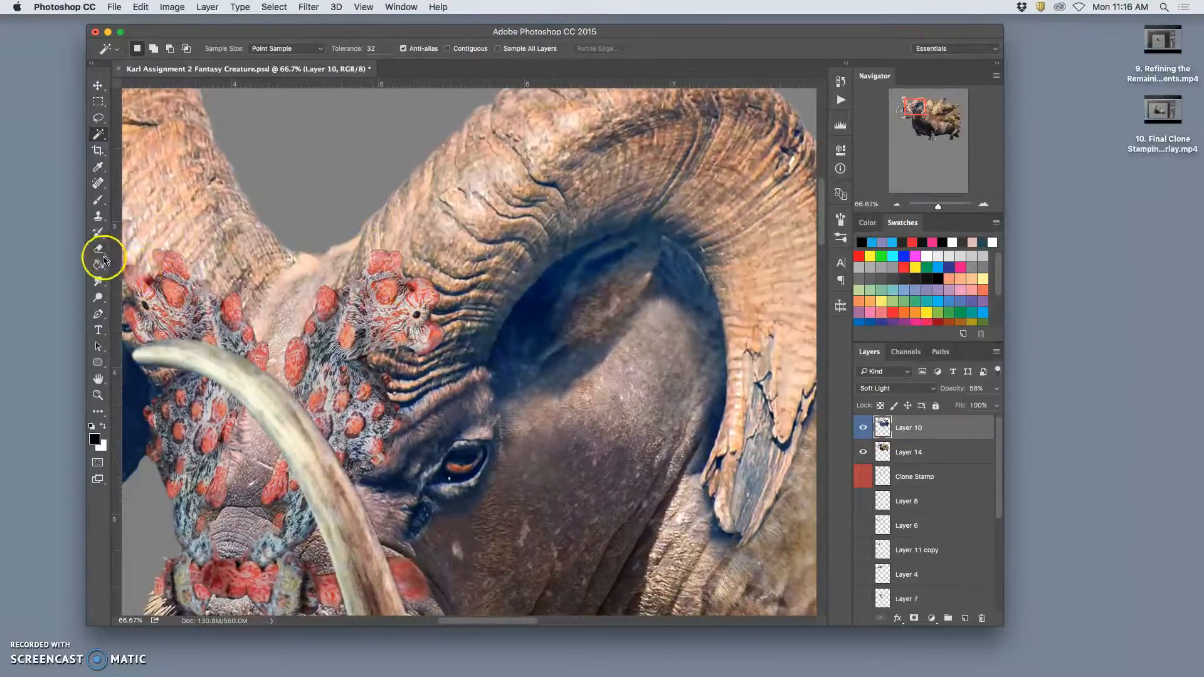
left_click_drag(98, 303, 135, 307)
mouse_move(650, 260)
left_mouse_down()
mouse_move(571, 279)
mouse_move(608, 263)
mouse_move(565, 298)
left_mouse_up()
left_click_drag(684, 283, 688, 298)
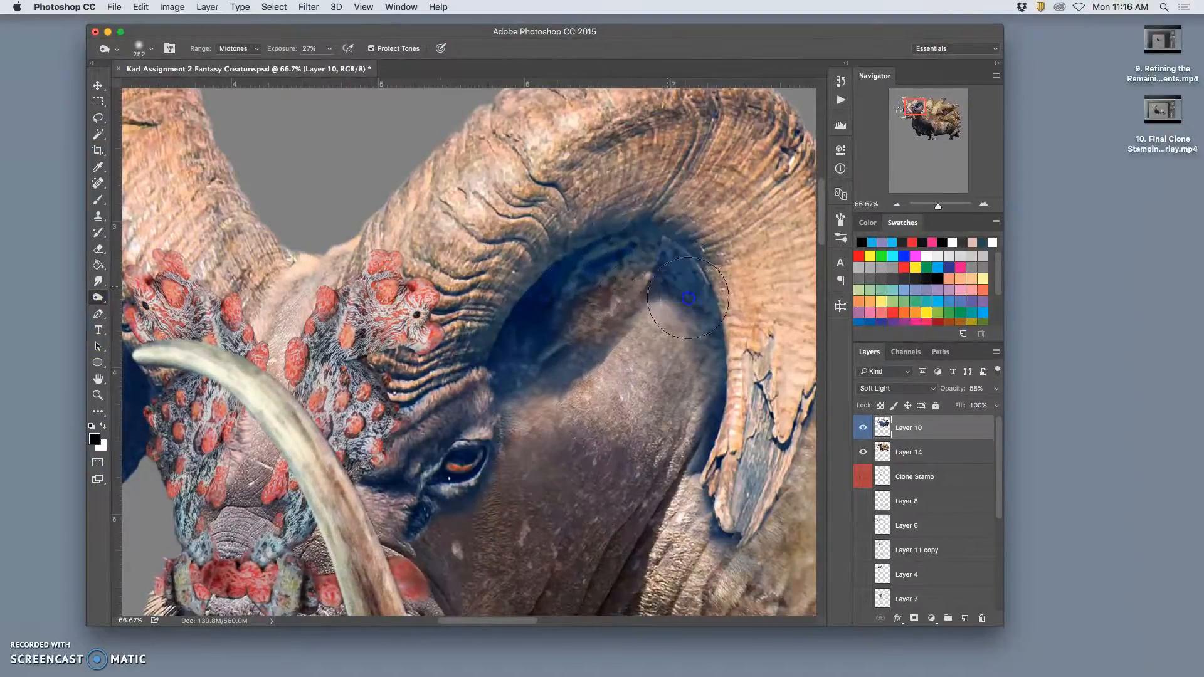
Erase Layer 10's blue tint along the inner edge of the curled horn with a 59 px eraser at 58% opacity.
left_click(99, 250)
left_click(301, 49)
mouse_move(658, 243)
left_mouse_down()
mouse_move(550, 305)
mouse_move(583, 260)
mouse_move(514, 345)
mouse_move(643, 244)
mouse_move(679, 240)
mouse_move(674, 272)
mouse_move(702, 284)
mouse_move(705, 304)
mouse_move(568, 288)
mouse_move(644, 259)
mouse_move(507, 369)
mouse_move(701, 257)
left_mouse_up()
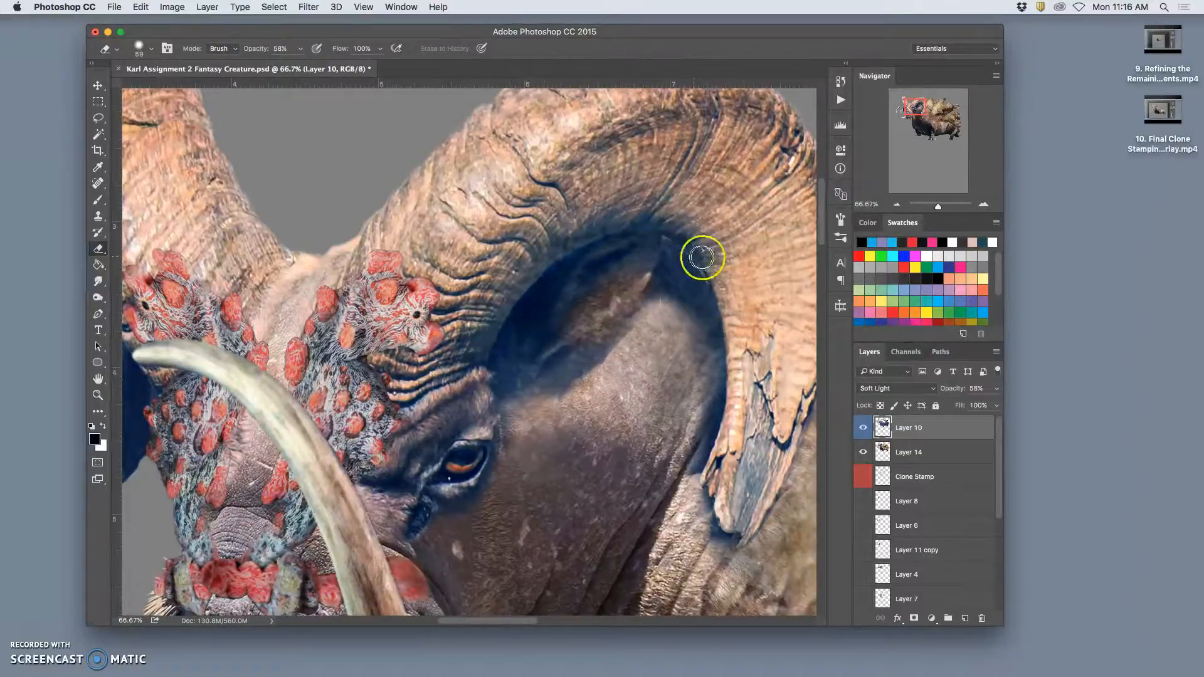
mouse_move(688, 484)
left_mouse_down()
mouse_move(718, 489)
mouse_move(715, 428)
left_mouse_up()
Compare the creature with Layer 10 hidden and shown, and inspect its body, coral back and overall look.
key("super+minus")
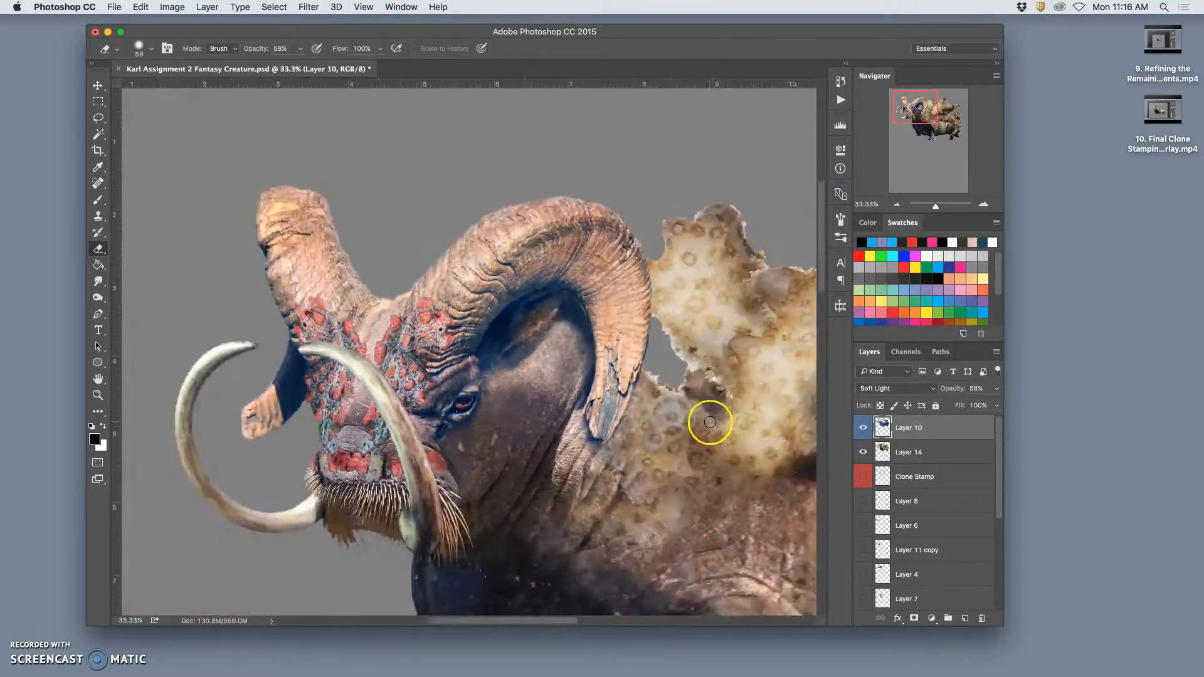
left_click(864, 429)
left_click(863, 428)
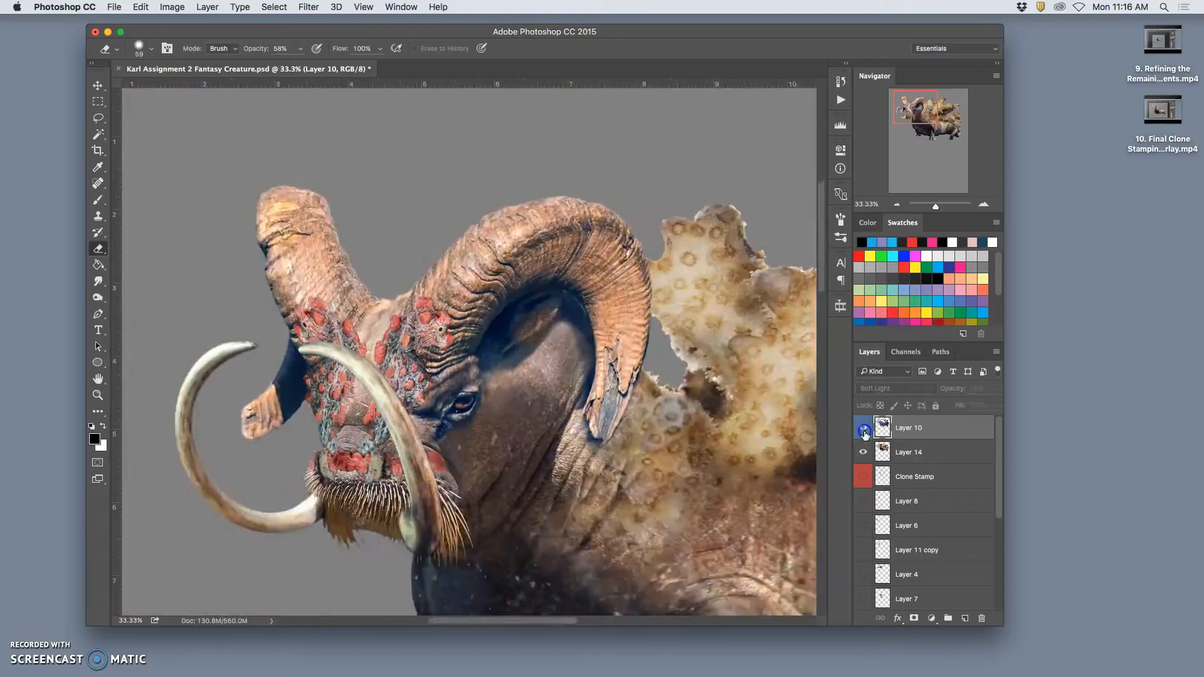
left_click(864, 431)
left_click(864, 431)
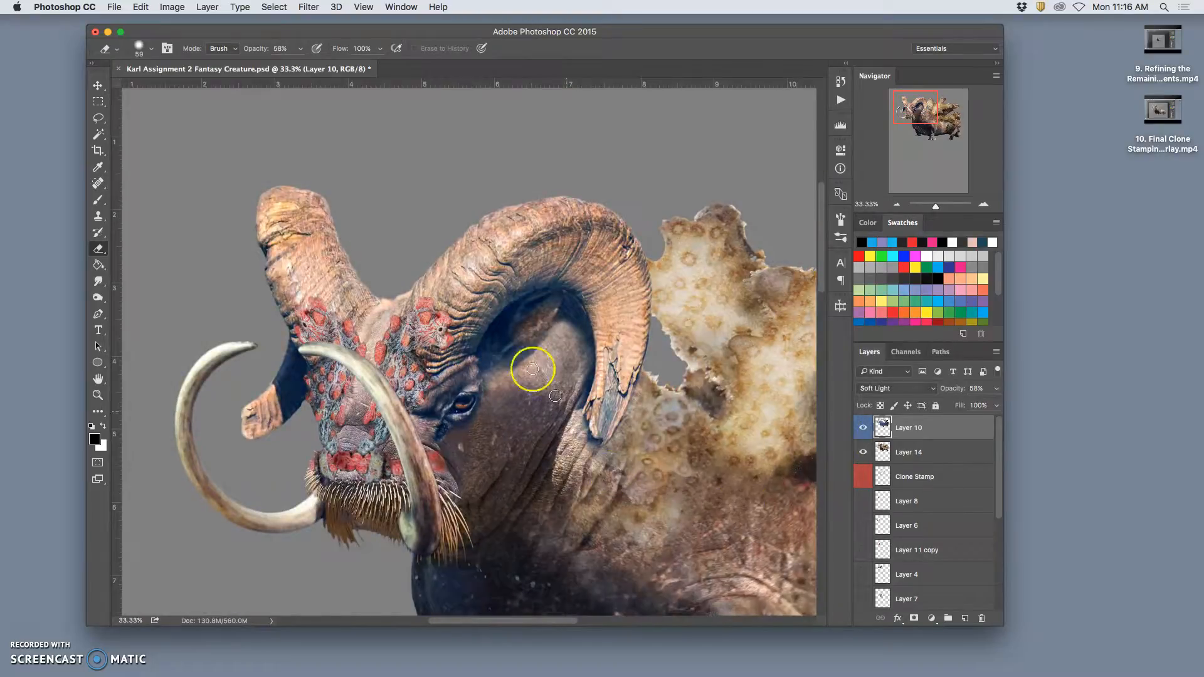
left_click_drag(519, 460, 440, 334)
left_click_drag(592, 399, 527, 348)
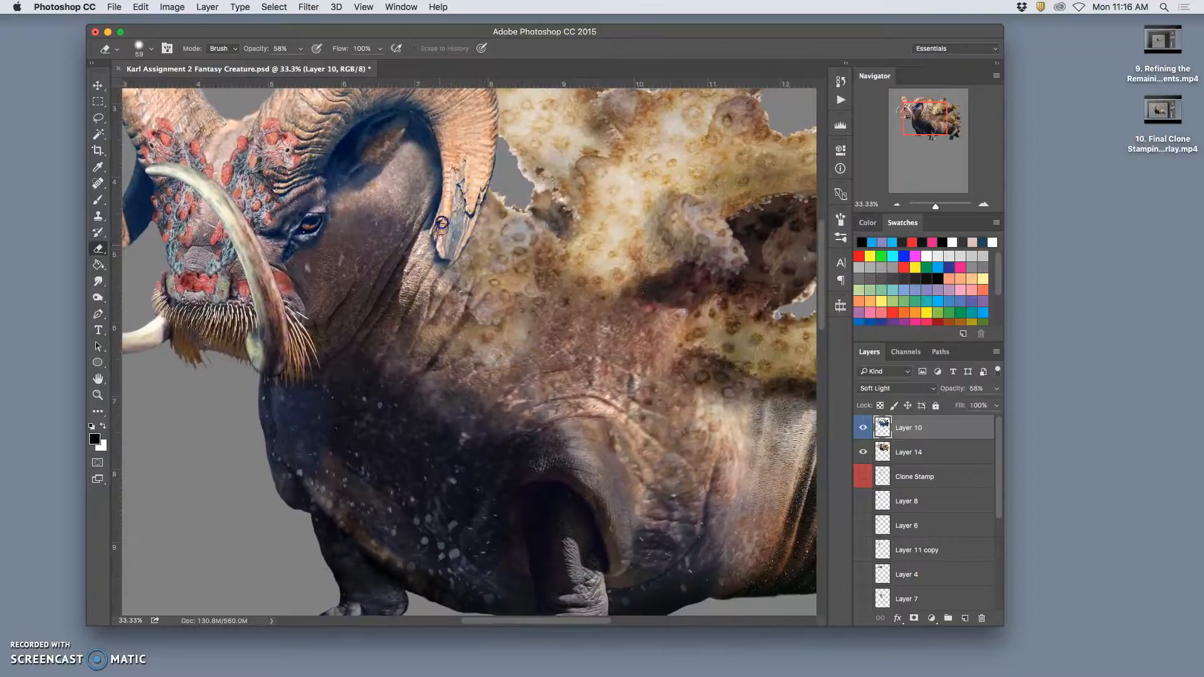
left_click_drag(653, 438, 525, 393)
left_click_drag(621, 299, 654, 367)
key("super+minus")
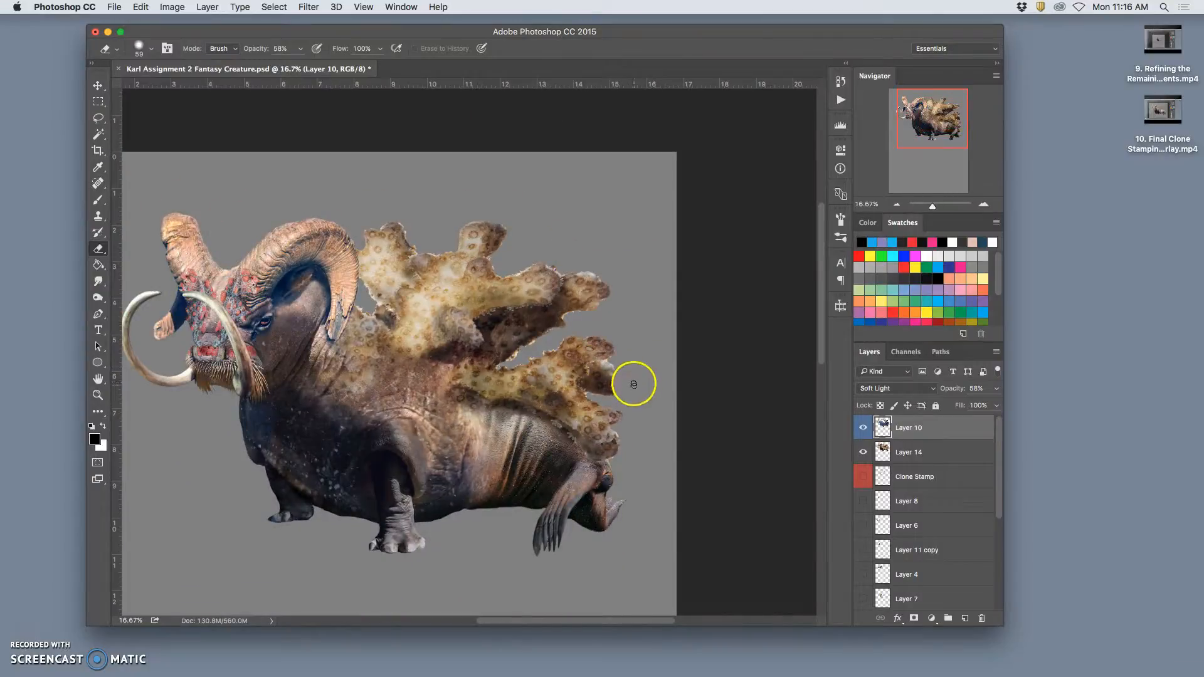
key("super+minus")
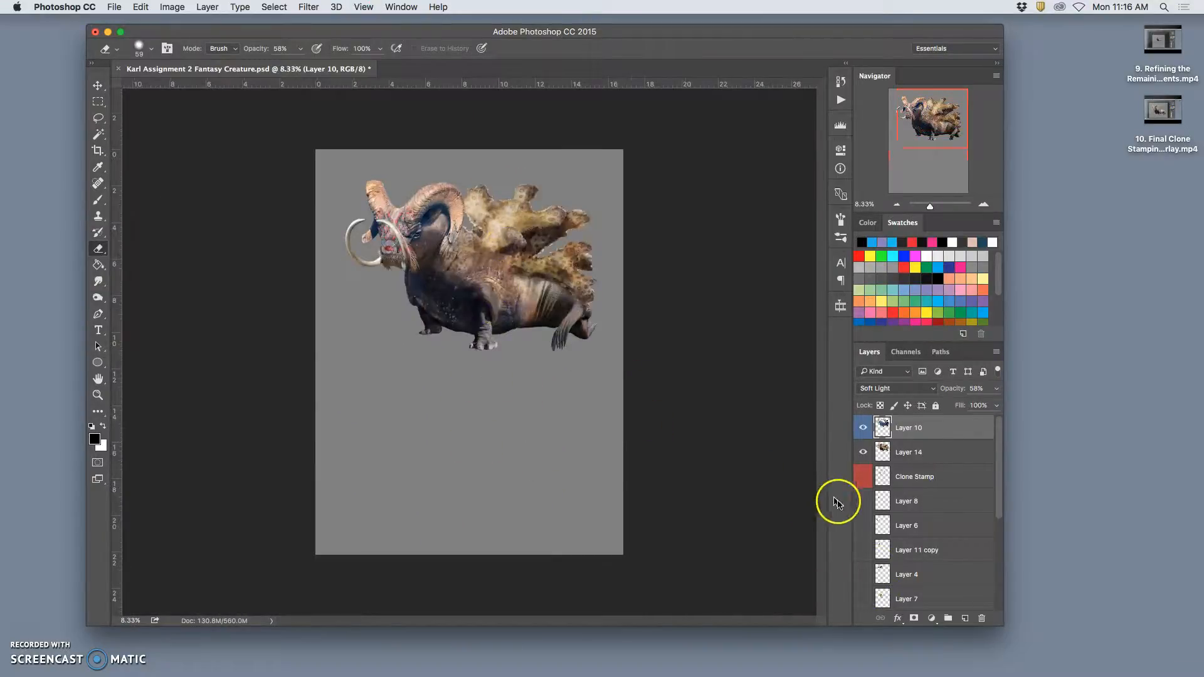
Hide the grey Layer 12 and try to move the sketch on the Background layer upward.
scroll(872, 501, "down", 5)
left_click(864, 574)
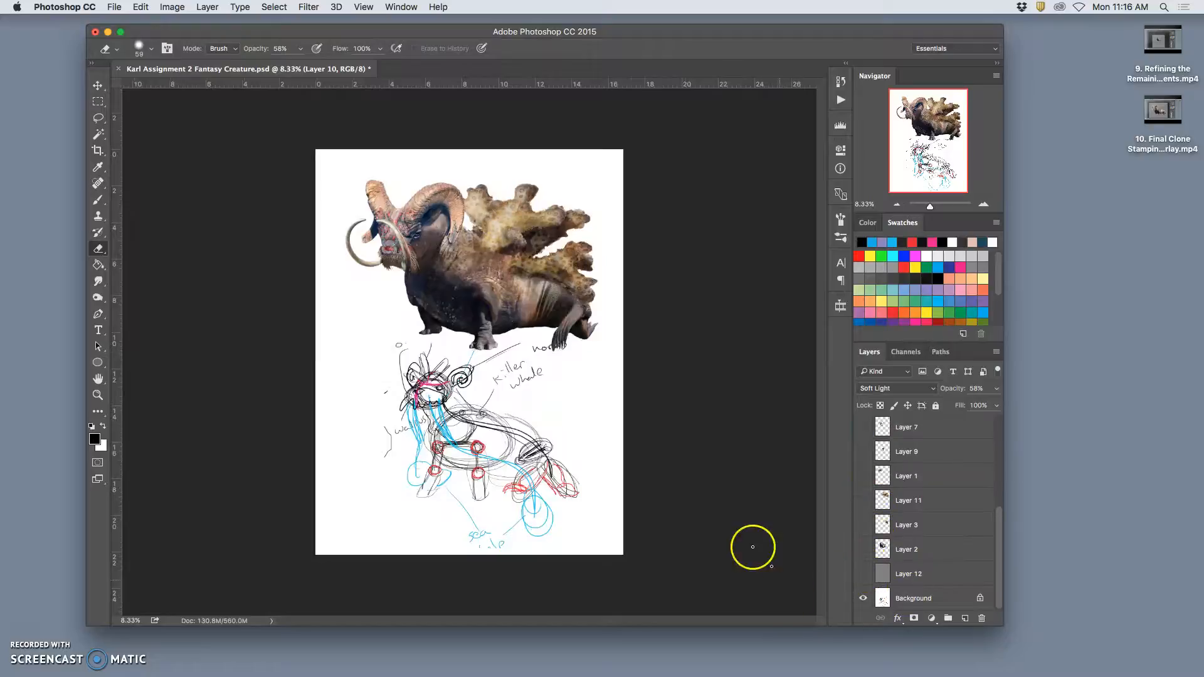
left_click(913, 598)
left_click(98, 85)
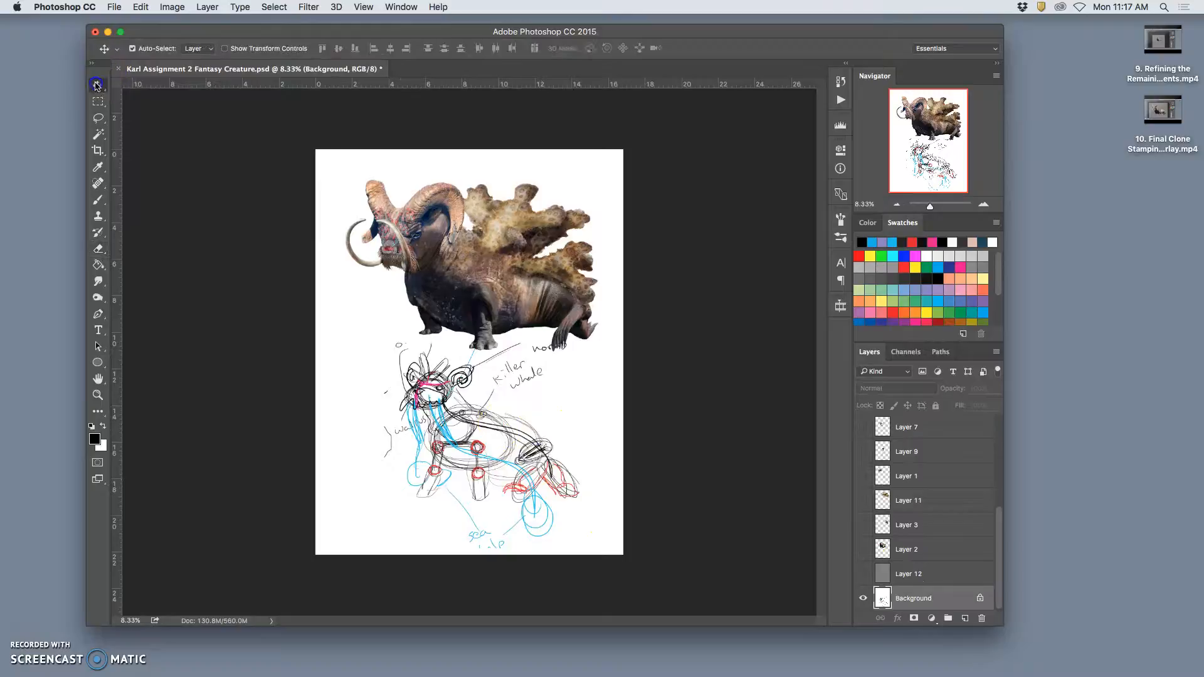
left_click_drag(474, 424, 473, 388)
Convert the Background into a regular layer named Sketch Layer and move the sketch up behind the creature.
double_click(946, 595)
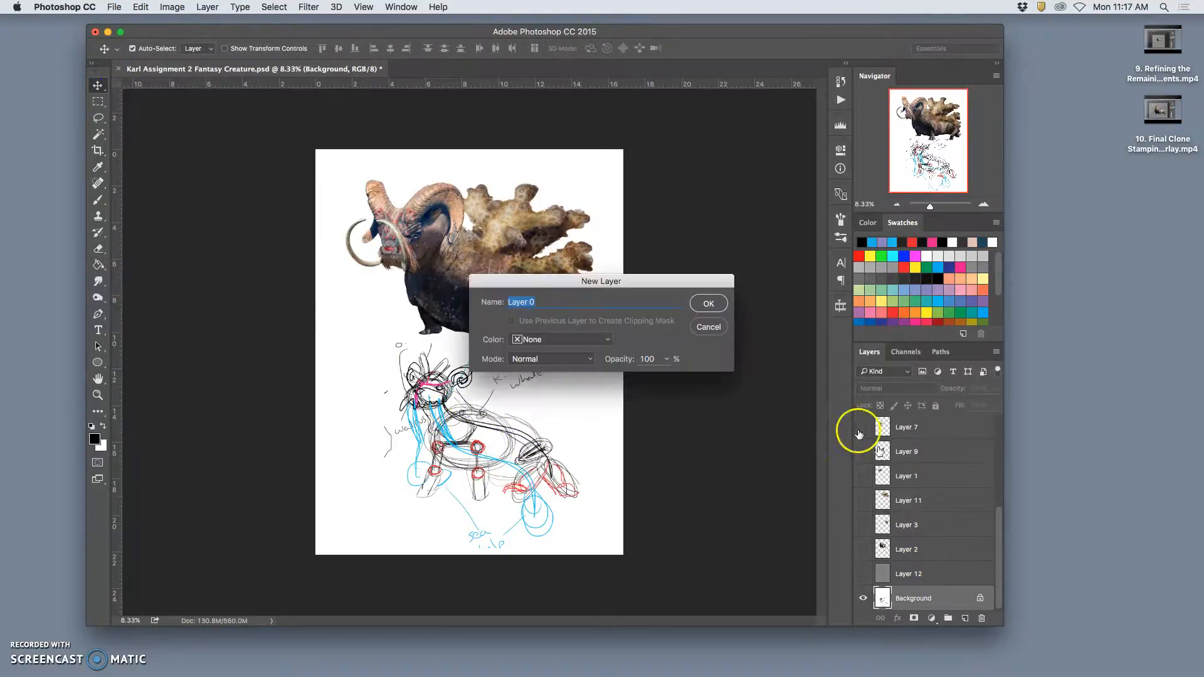
left_click(707, 302)
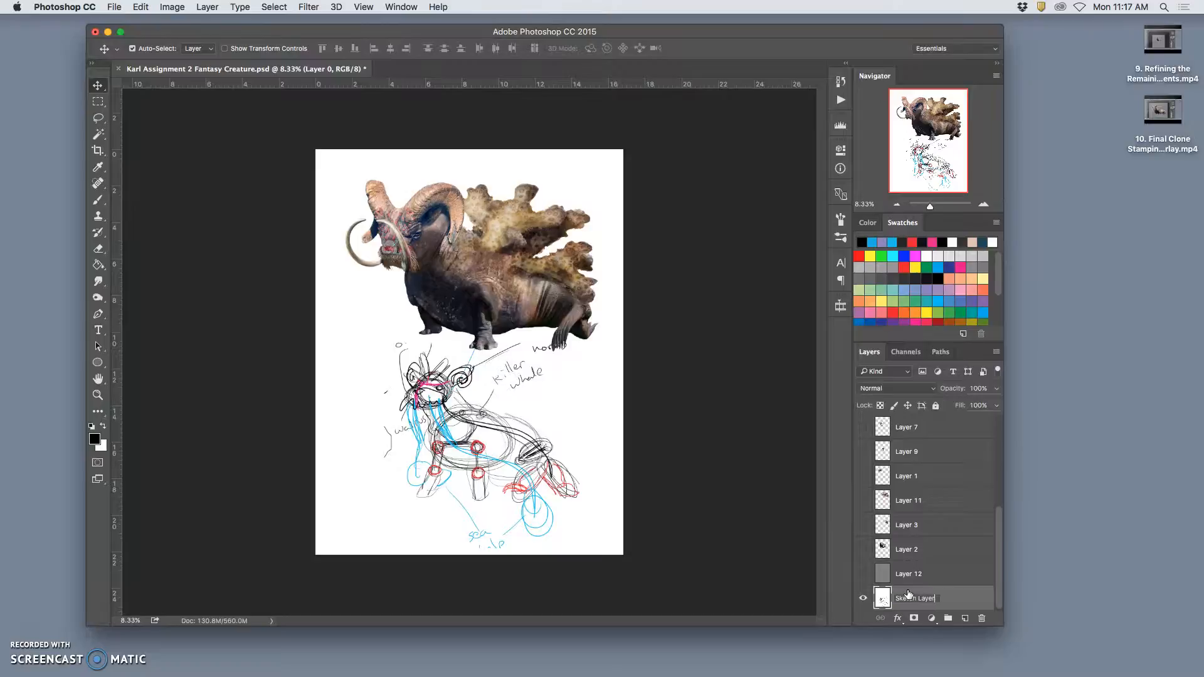
left_click_drag(527, 414, 521, 246)
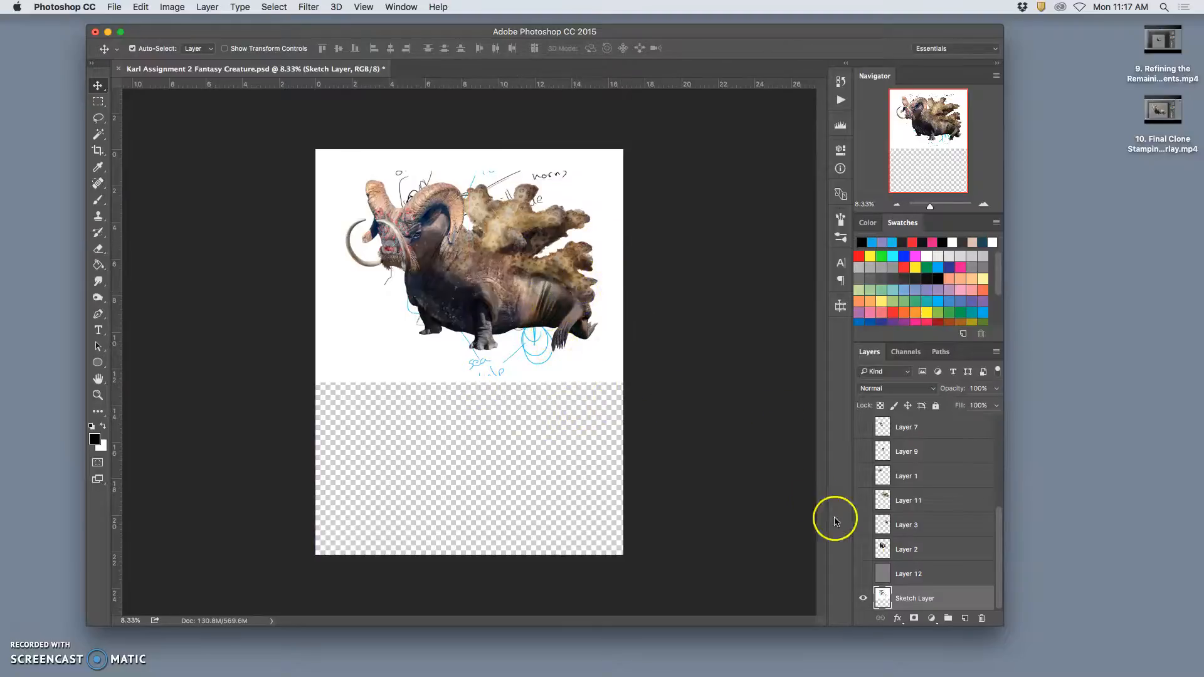
left_click(864, 574)
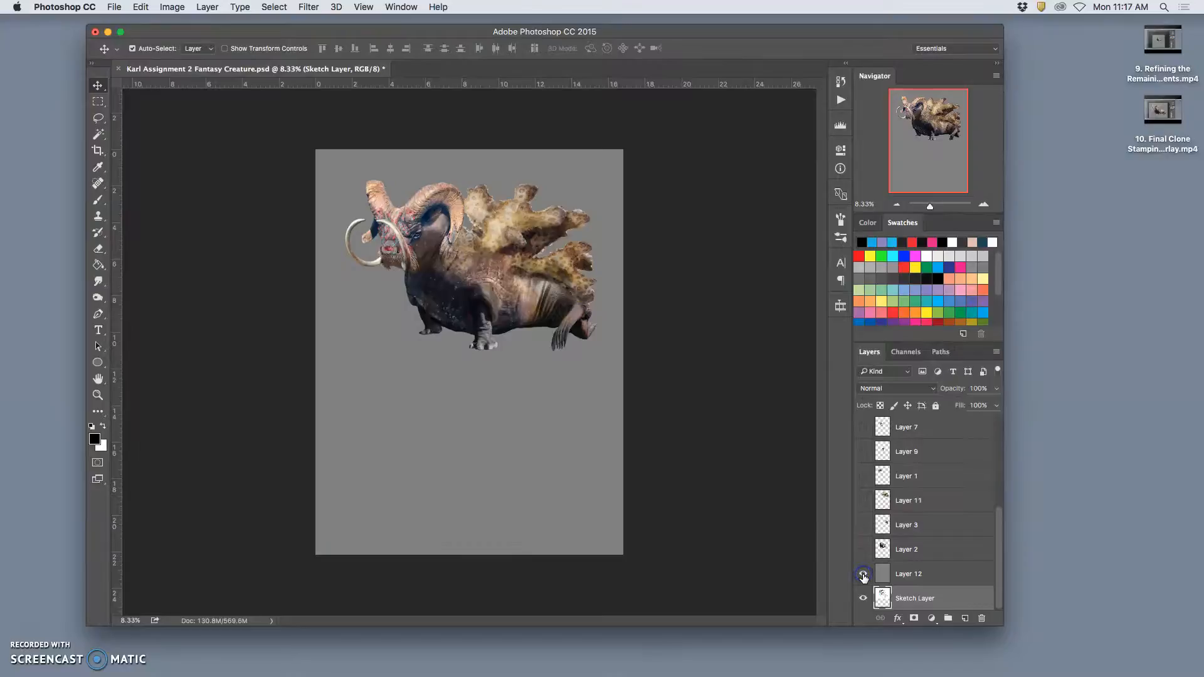
left_click(863, 573)
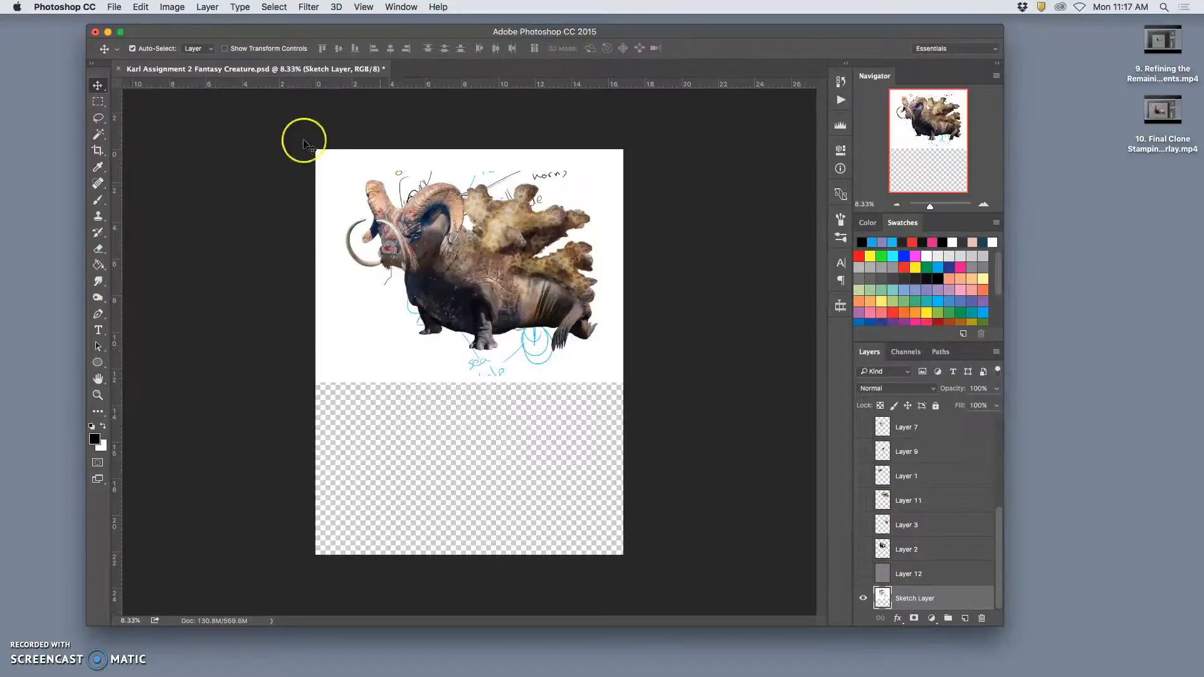
Crop the canvas closer around the creature, cutting off the transparent lower part and a narrow strip beside the tusks.
left_click(98, 153)
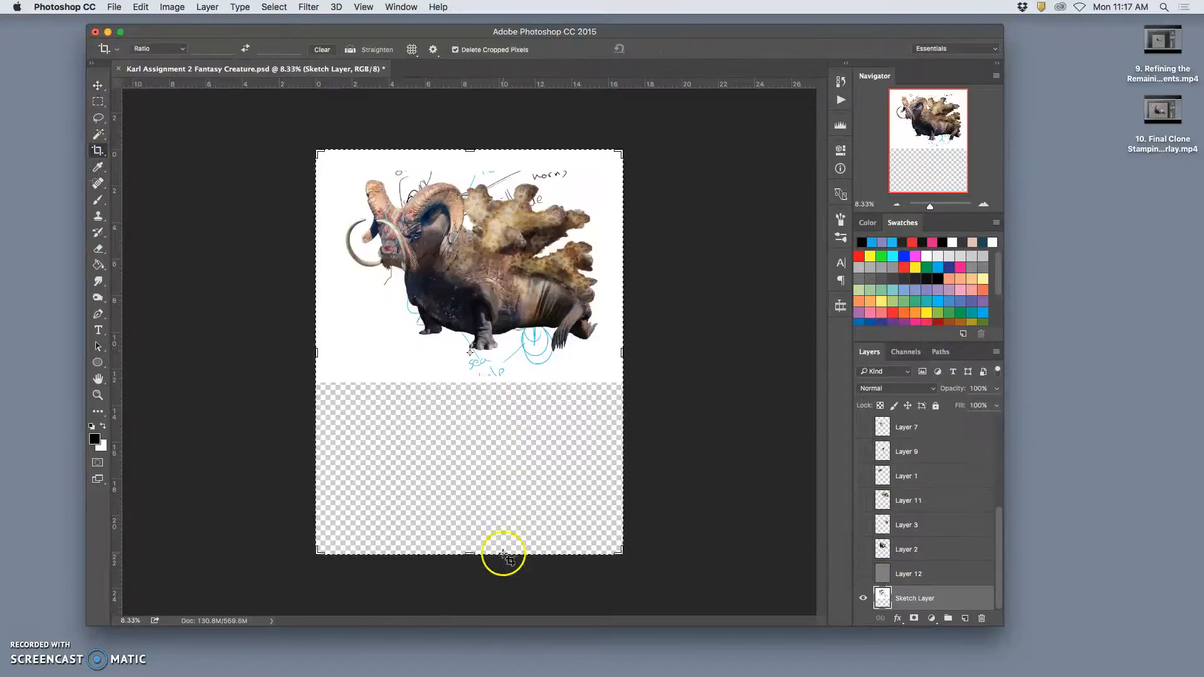
left_click_drag(469, 550, 468, 467)
key("Return")
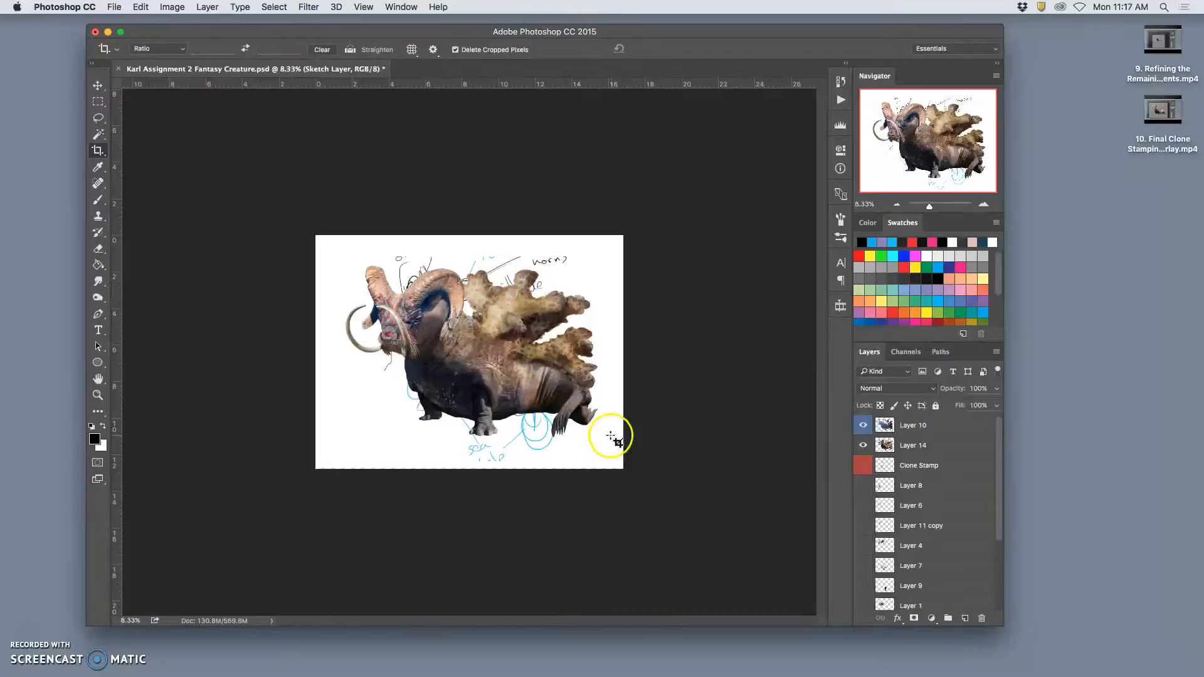
left_click_drag(329, 235, 643, 540)
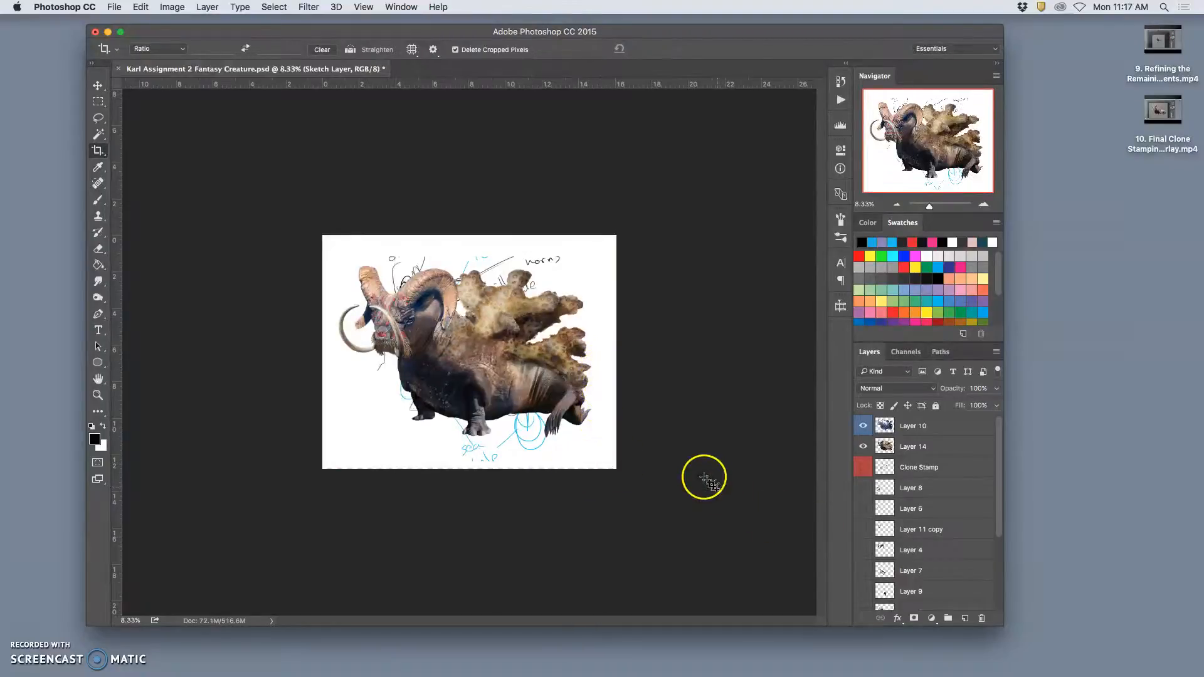
left_click_drag(616, 236, 317, 464)
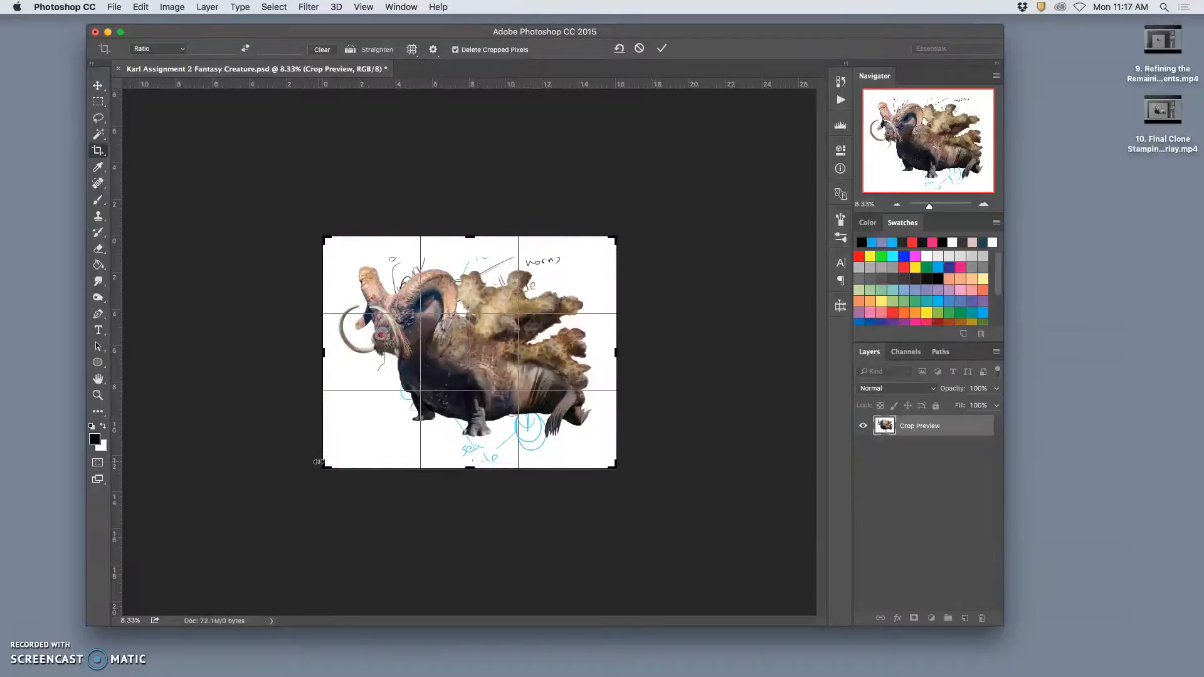
key("Return")
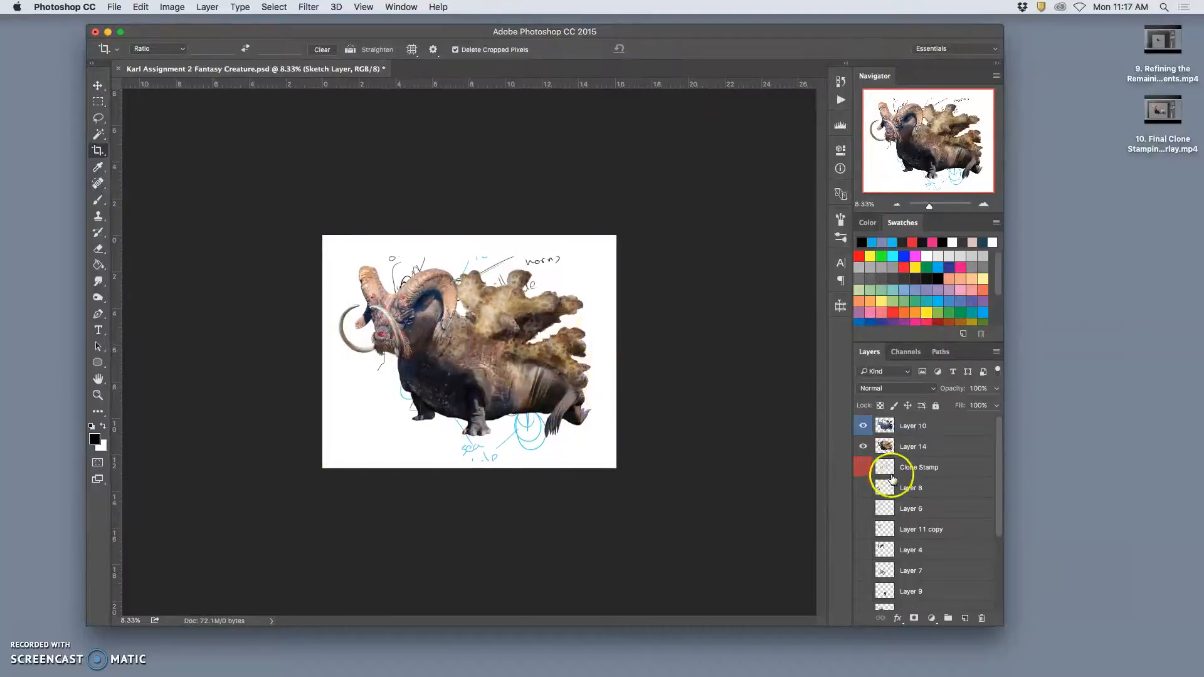
Check the cropped creature with Layer 10 hidden and shown, and make the grey Layer 12 visible behind it.
left_click(863, 426)
left_click(863, 427)
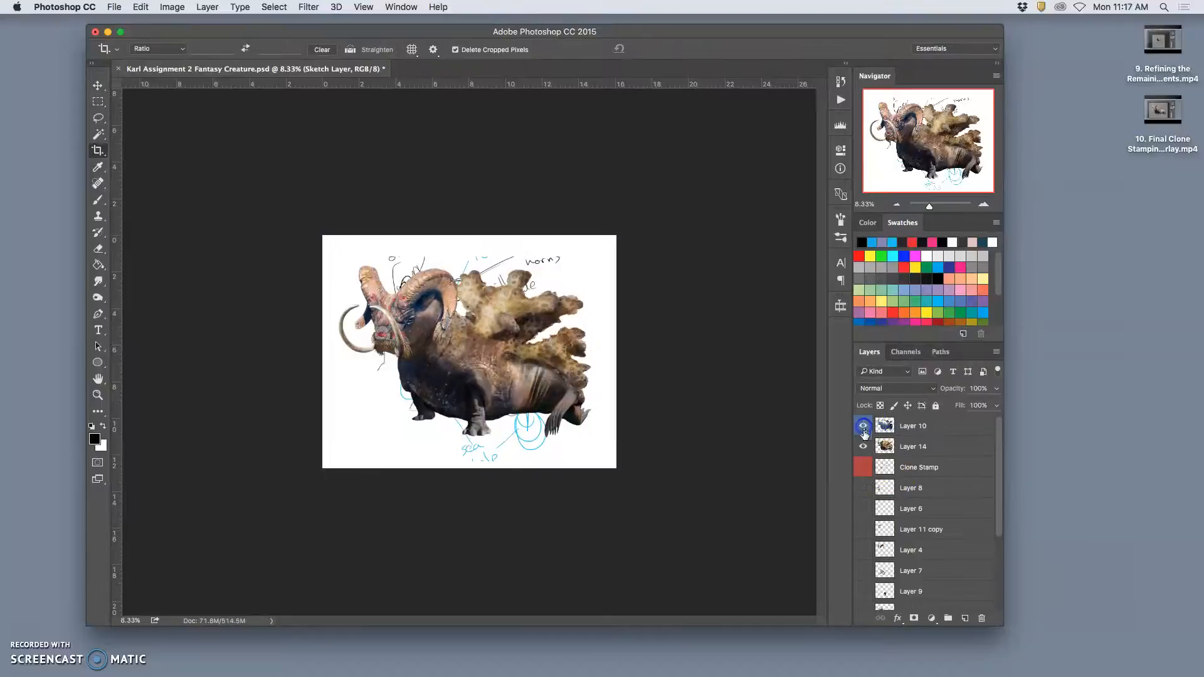
scroll(926, 556, "down", 5)
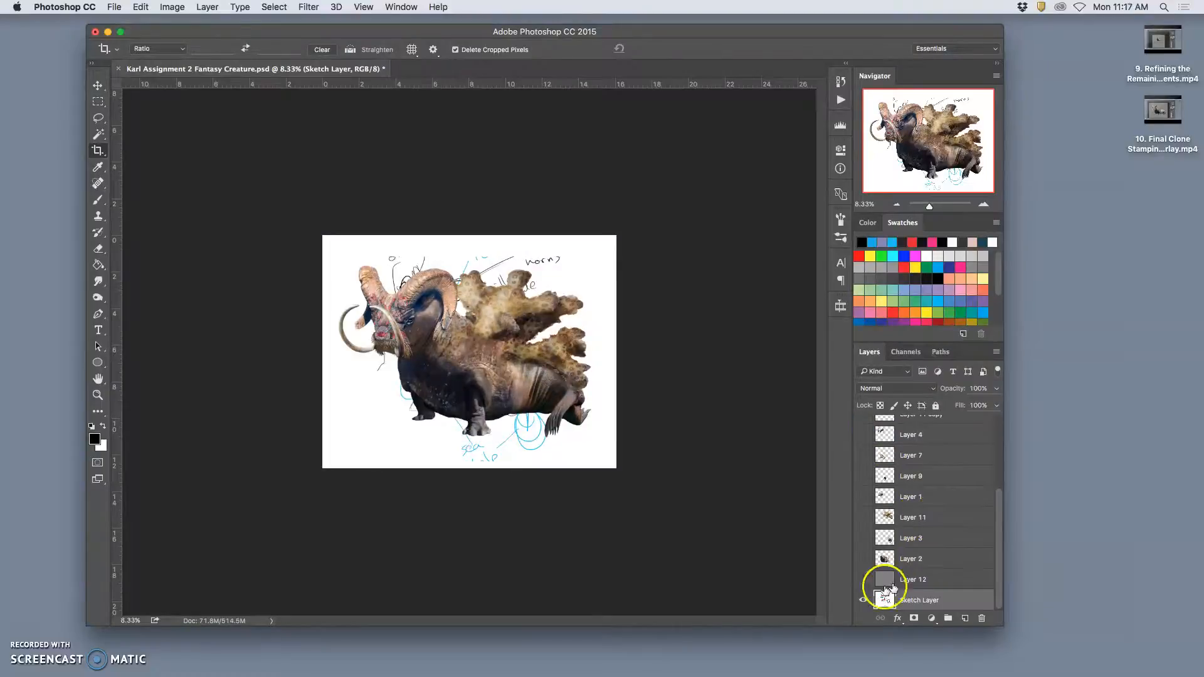
left_click(863, 580)
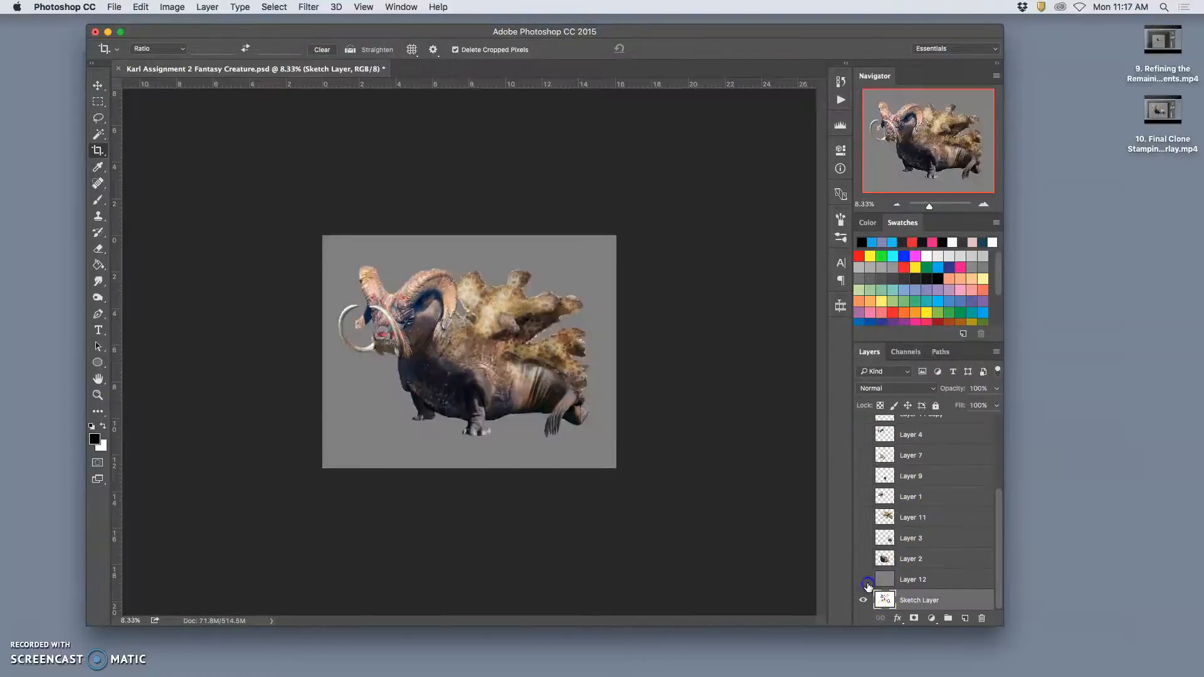
Hide the grey Layer 12 and the Sketch Layer so only the creature remains on transparency, and save the document.
left_click(865, 580)
left_click(864, 600)
scroll(936, 555, "up", 5)
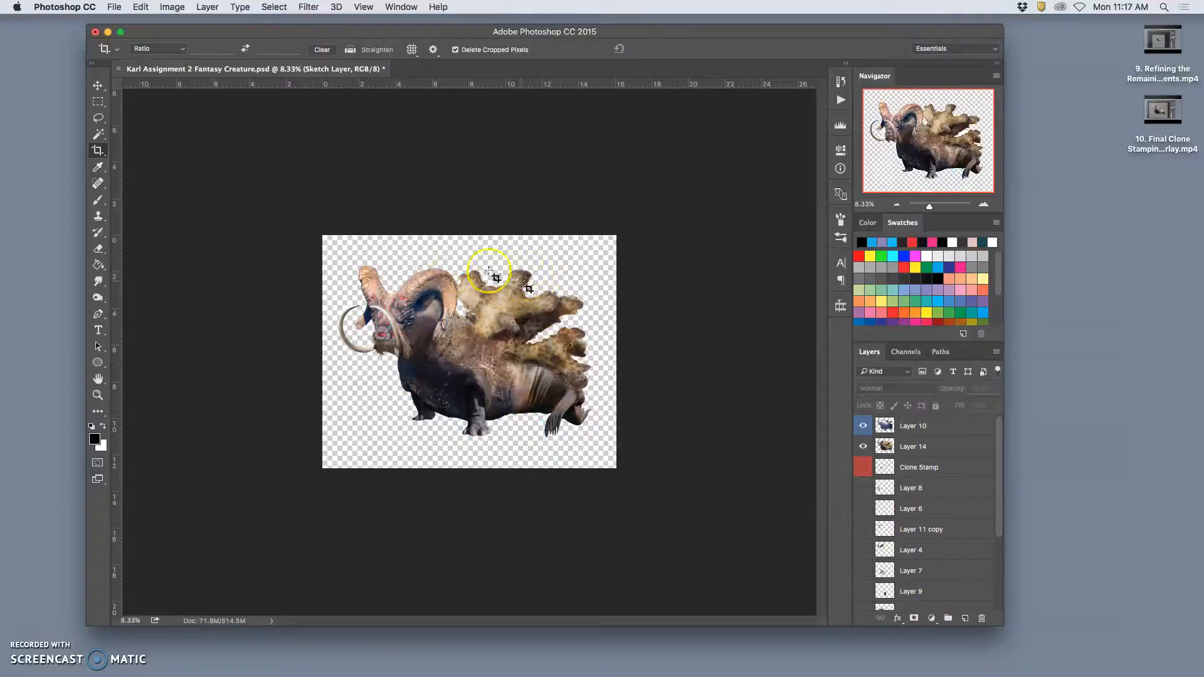
left_click(114, 7)
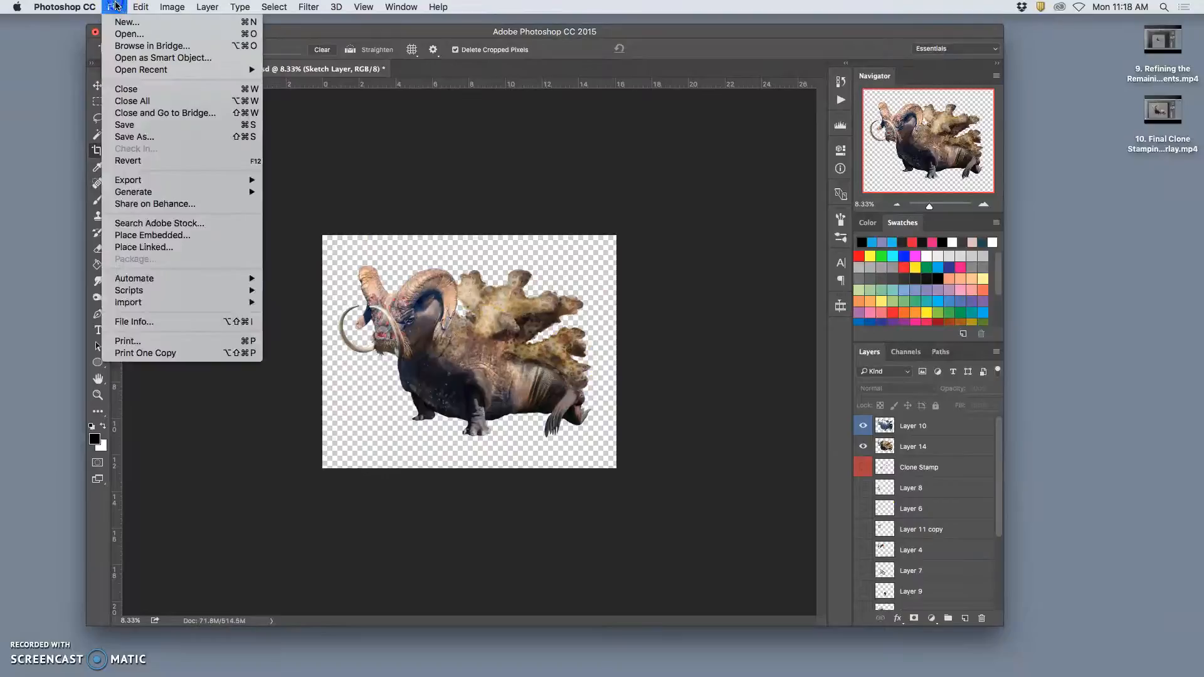
left_click(134, 125)
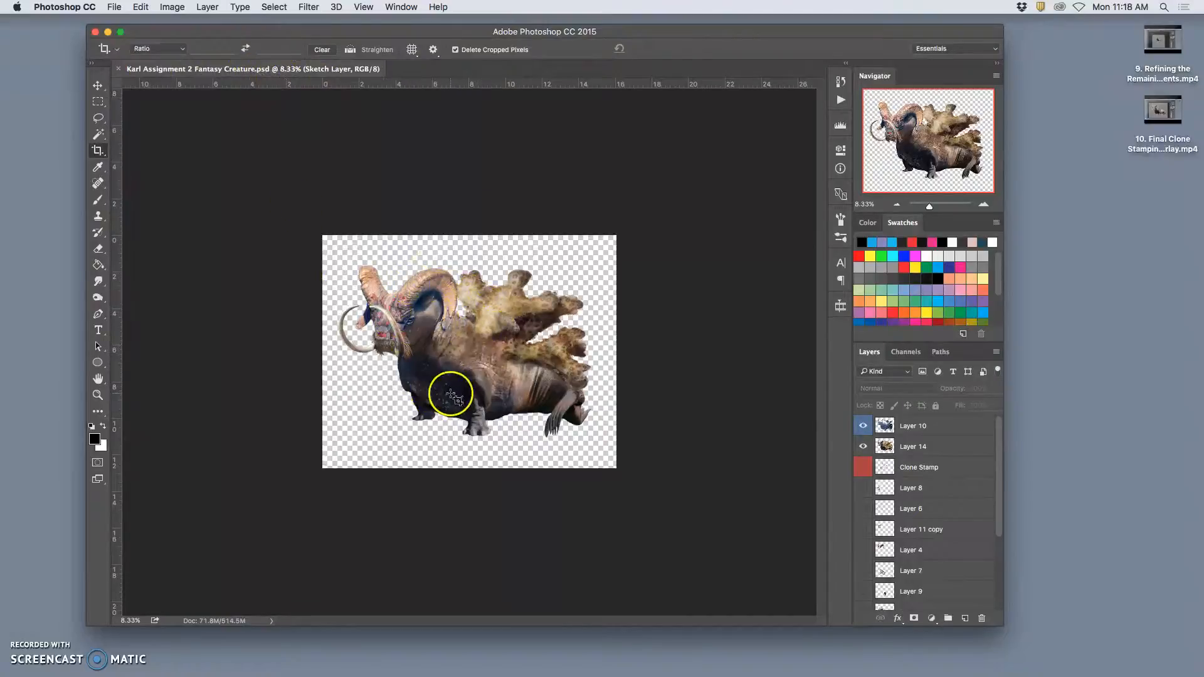
Save a PNG copy of the transparent creature image to the Desktop.
left_click(116, 7)
left_click(143, 136)
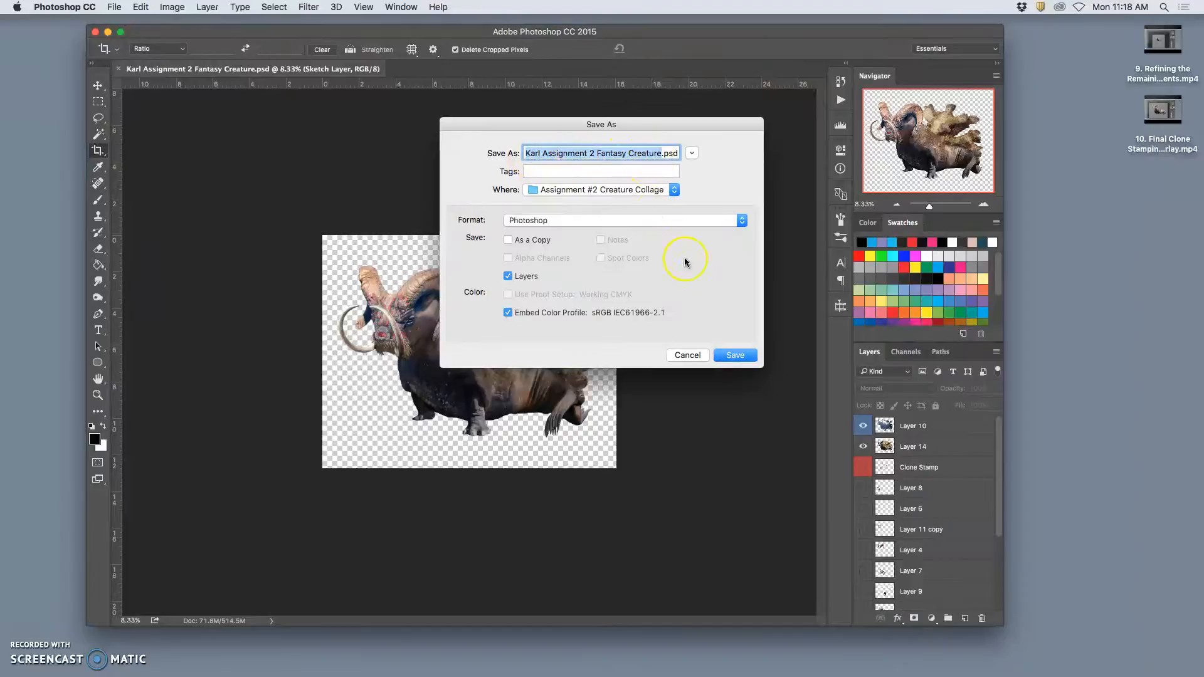
left_click(595, 221)
left_click(557, 385)
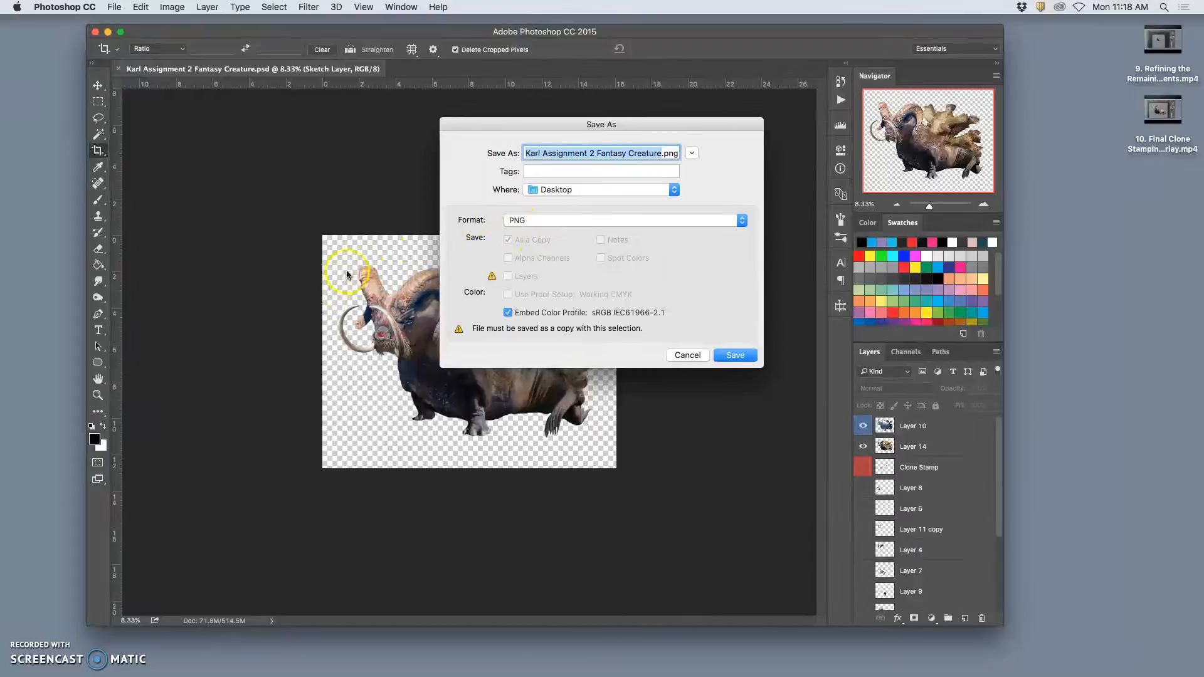
left_click(733, 355)
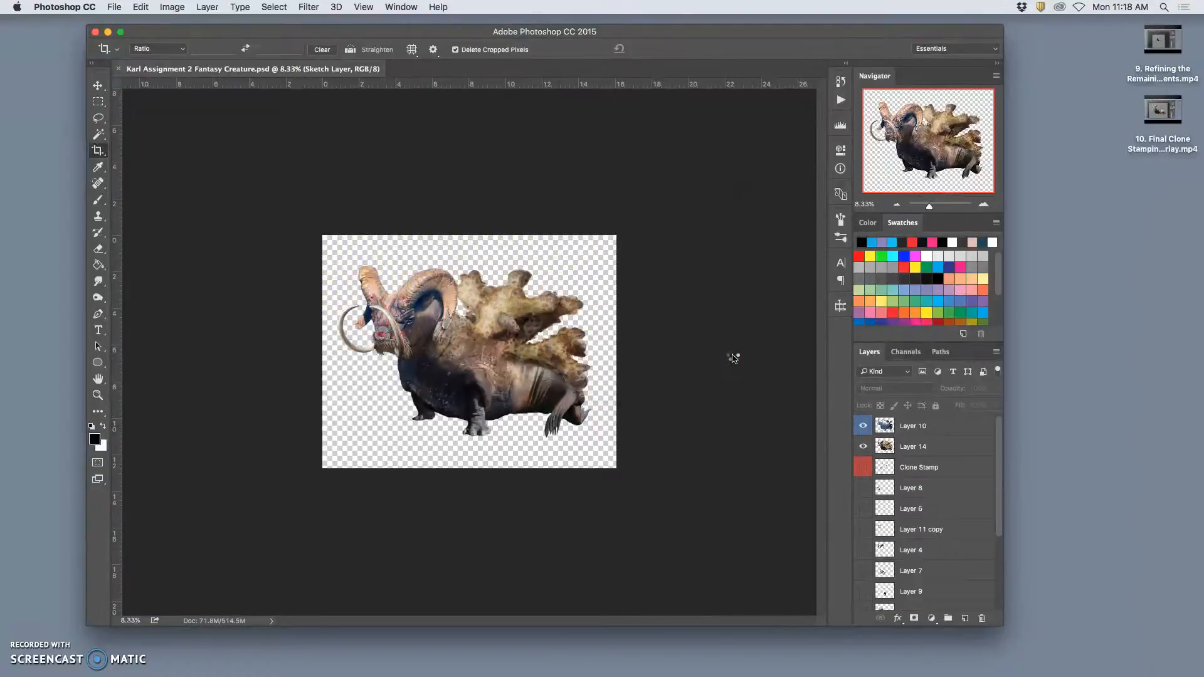
left_click(643, 226)
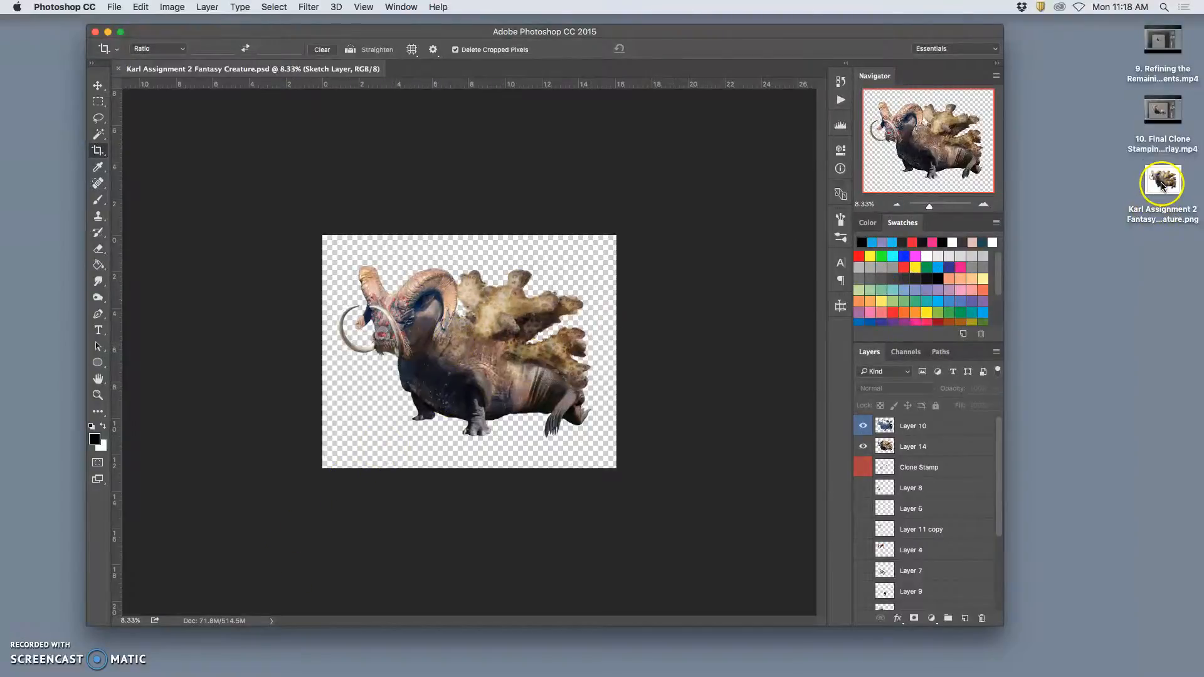
Open the exported creature PNG from the Desktop in Preview and examine the horns and face up close.
left_click(1161, 182)
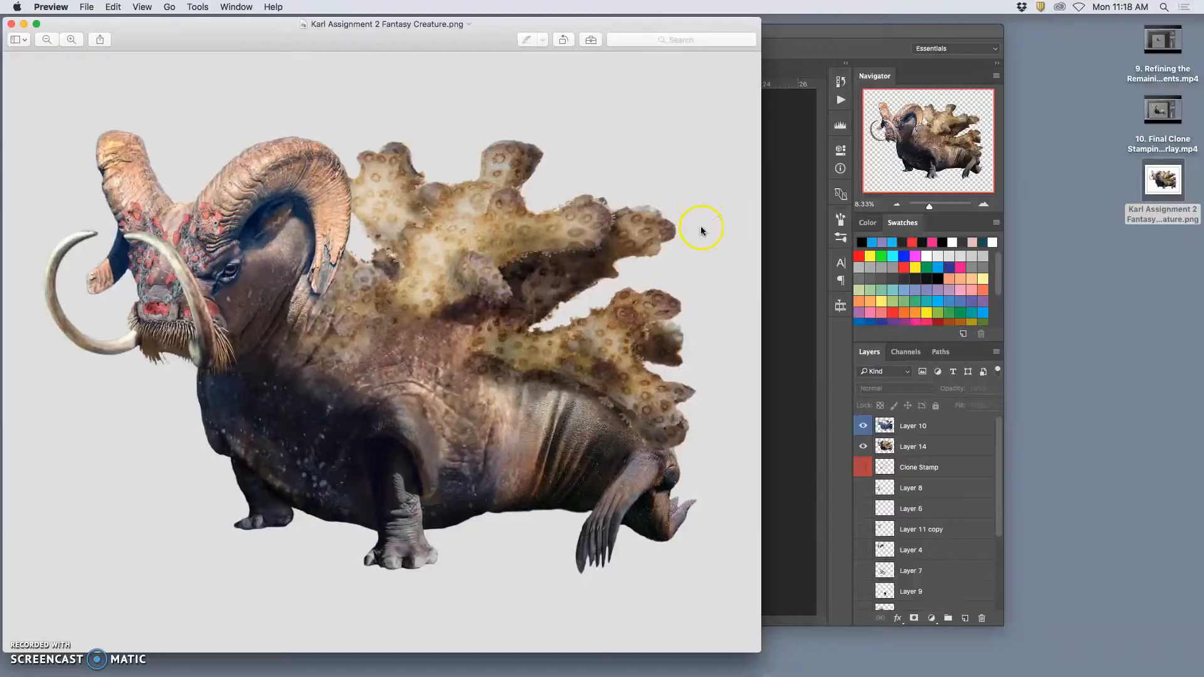
key("super+plus")
key("super+plus")
key("super+plus")
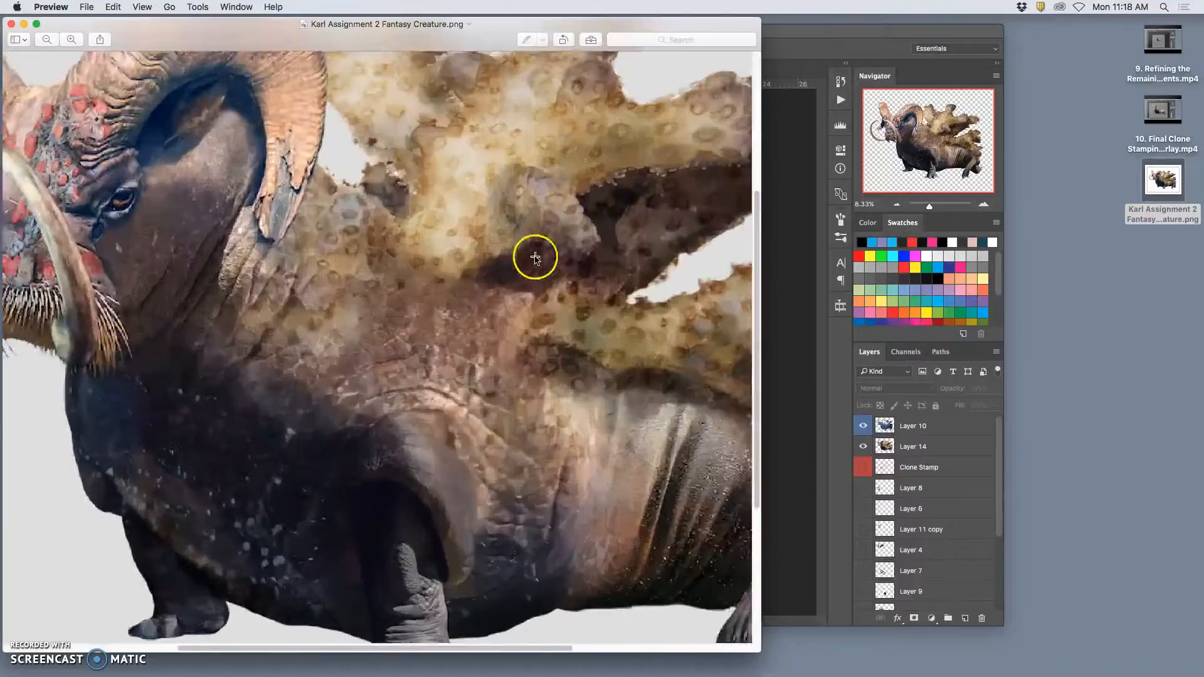
key("super+plus")
key("super+plus")
key("super+plus")
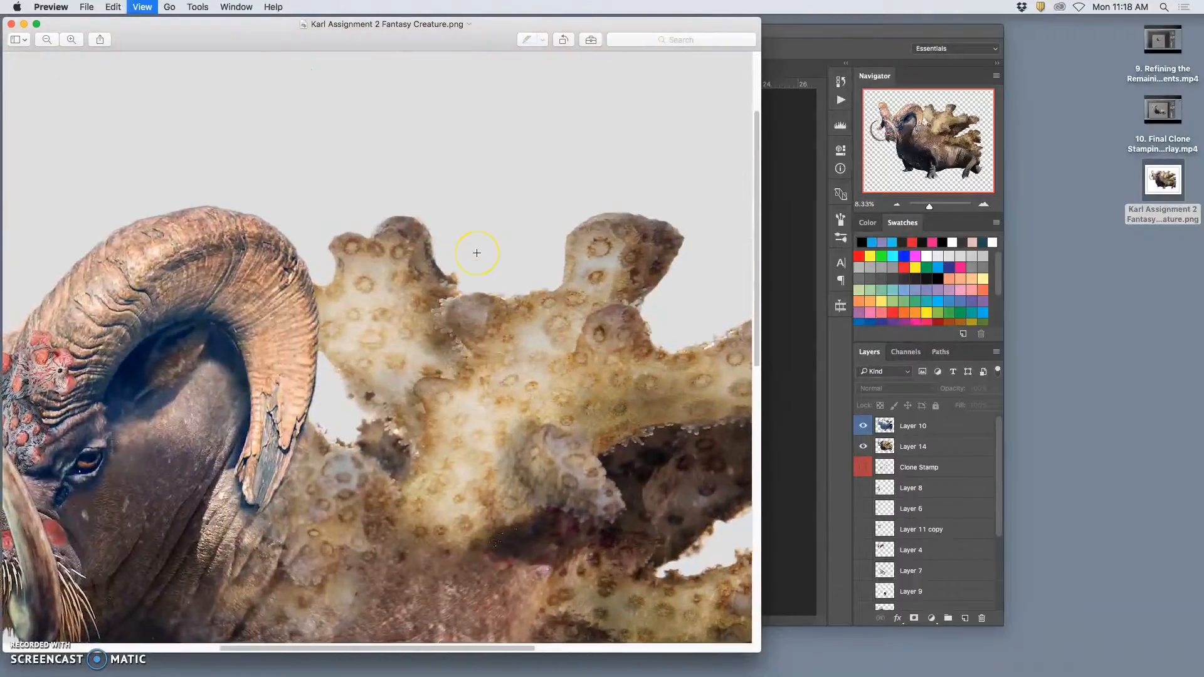
key("super+plus")
key("super+plus")
scroll(432, 261, "left", 15)
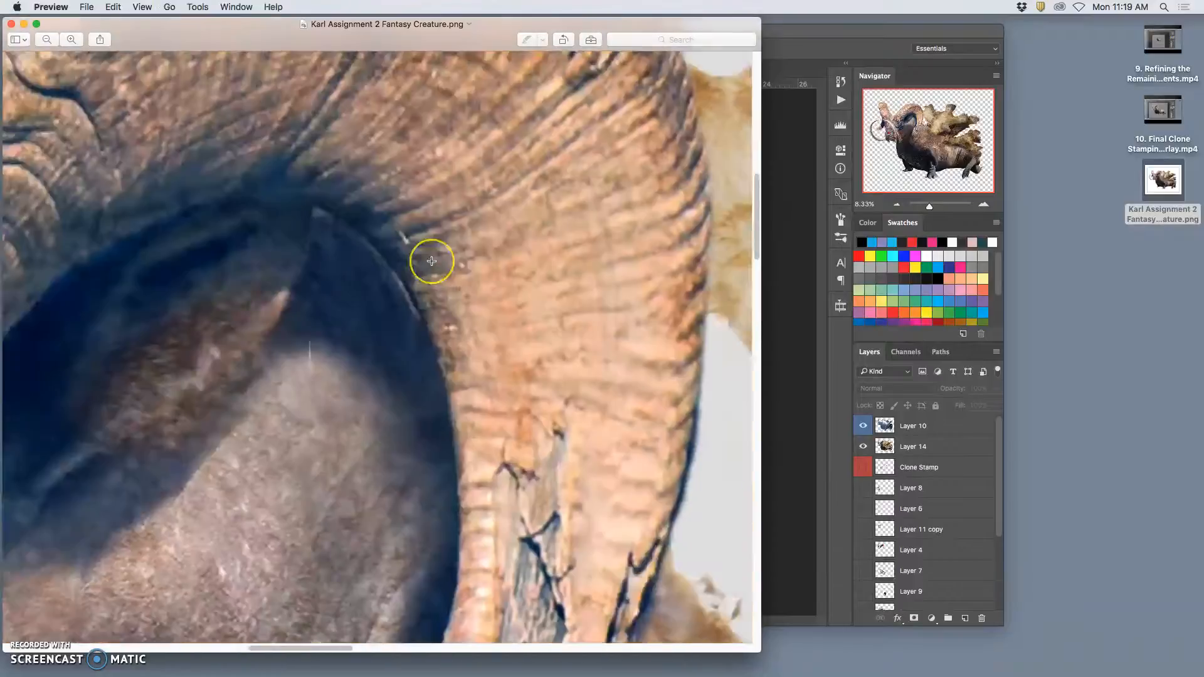
scroll(431, 261, "left", 10)
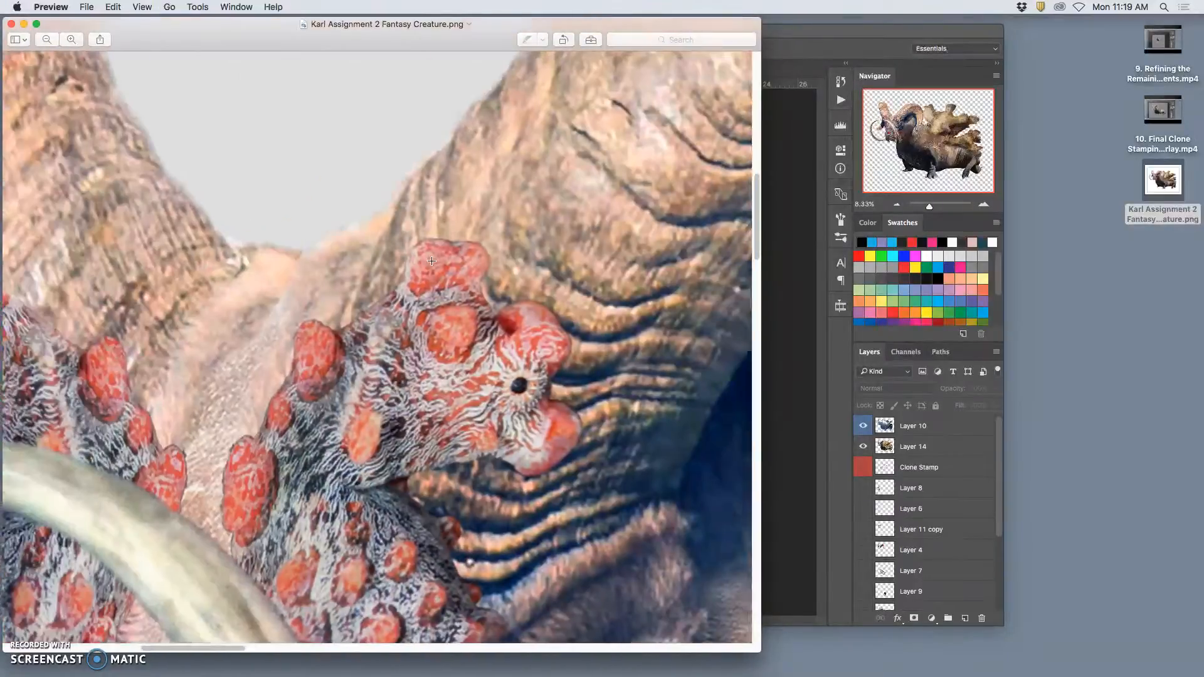
Examine the creature's tusks, beard, feet, belly edge and rear flippers for cutout quality in the enlarged PNG.
scroll(432, 261, "down", 15)
scroll(432, 261, "left", 5)
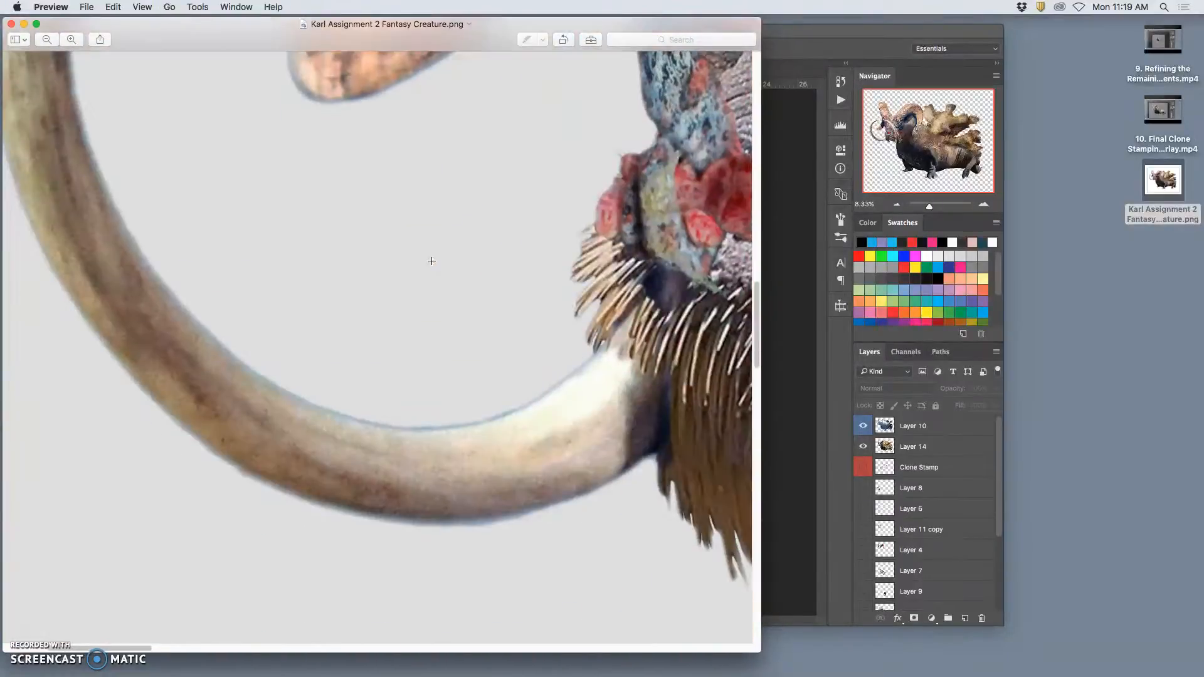
scroll(452, 267, "down", 15)
scroll(463, 273, "right", 10)
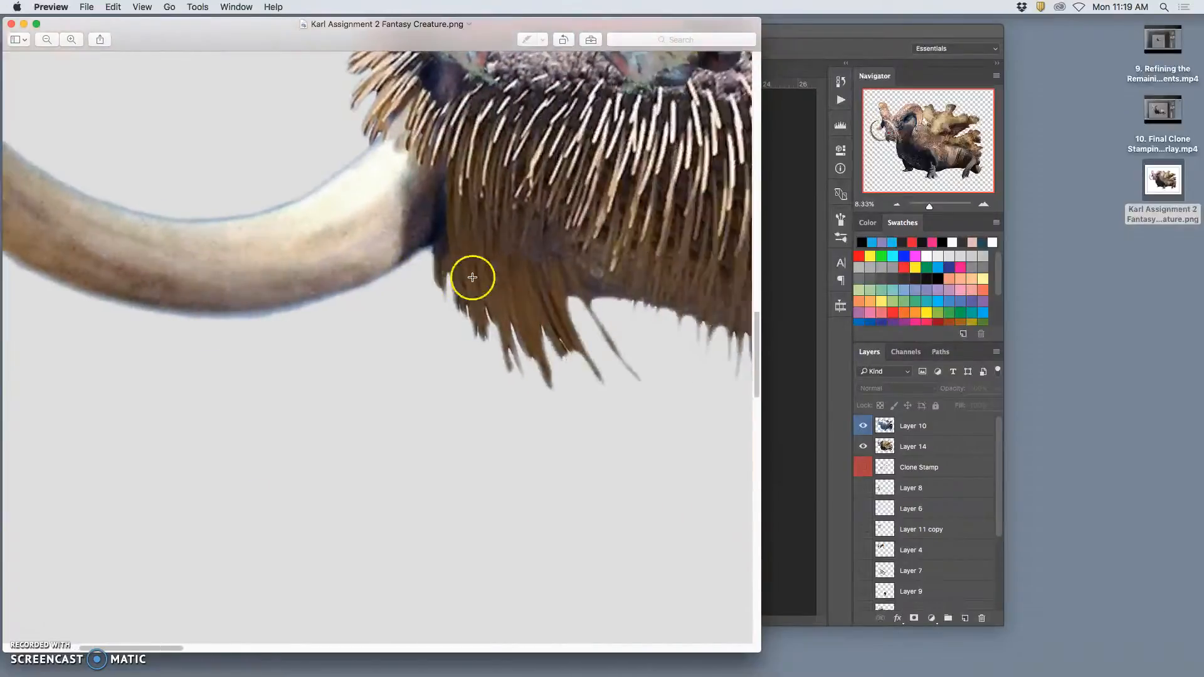
scroll(472, 277, "down", 15)
scroll(472, 276, "right", 5)
scroll(471, 277, "right", 5)
scroll(441, 231, "up", 10)
scroll(452, 232, "right", 10)
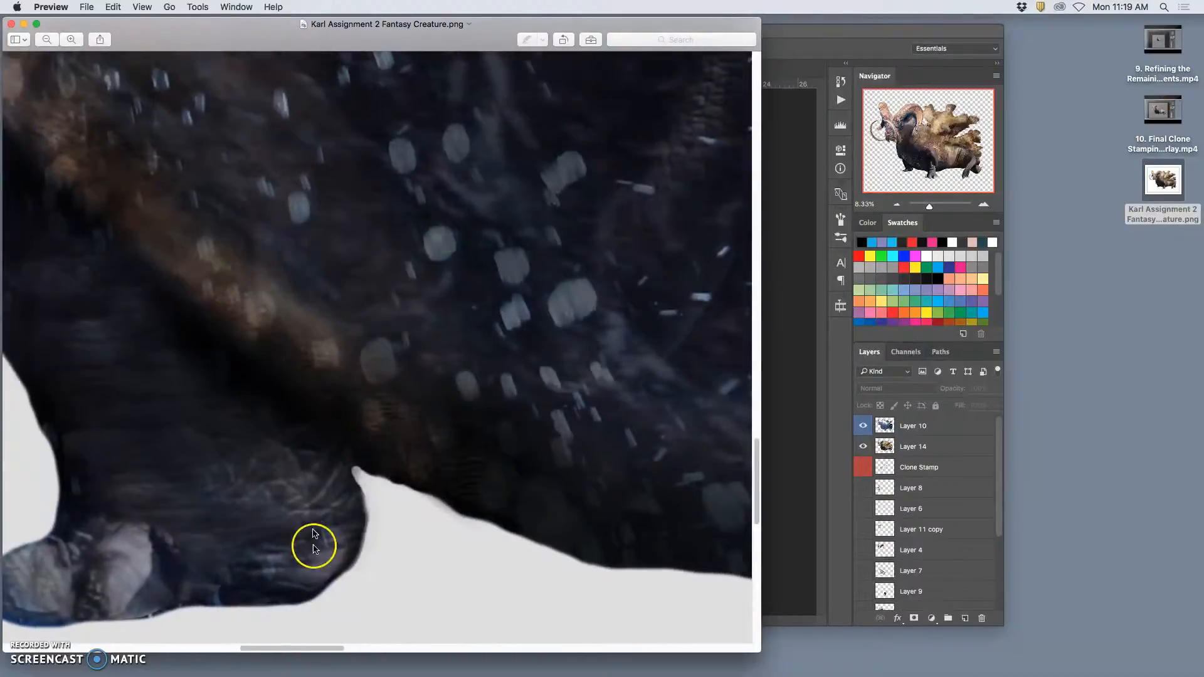
scroll(403, 511, "down", 5)
scroll(403, 512, "right", 5)
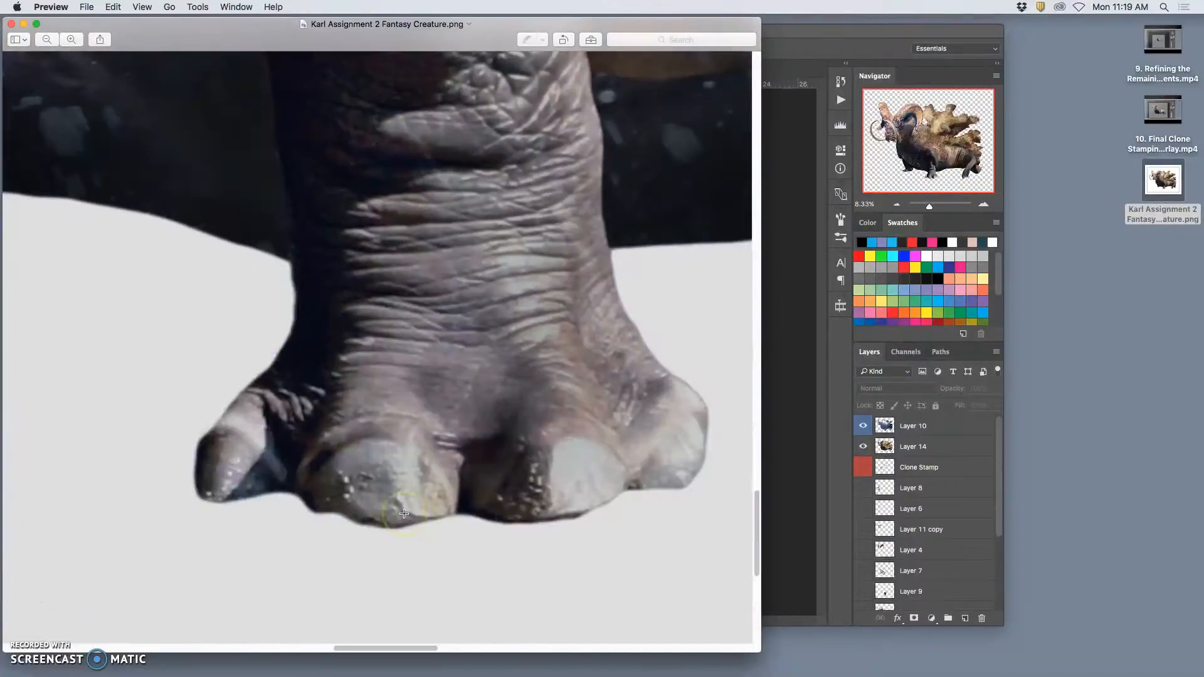
scroll(403, 513, "right", 10)
scroll(403, 513, "up", 1)
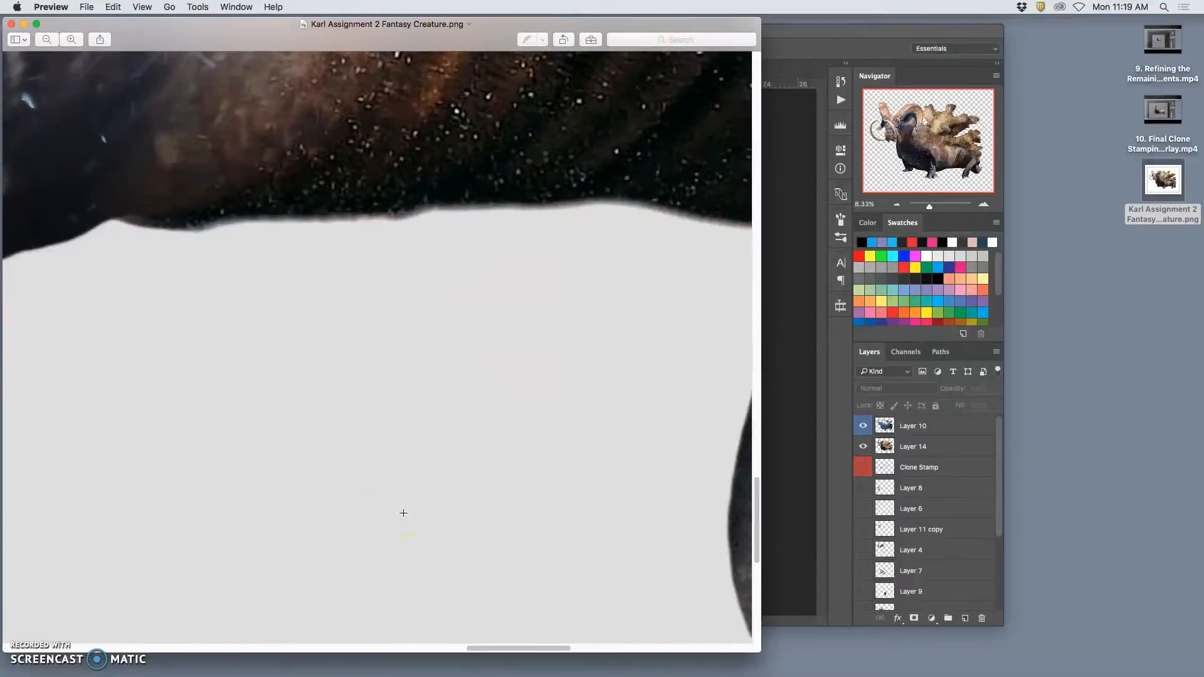
scroll(403, 513, "right", 10)
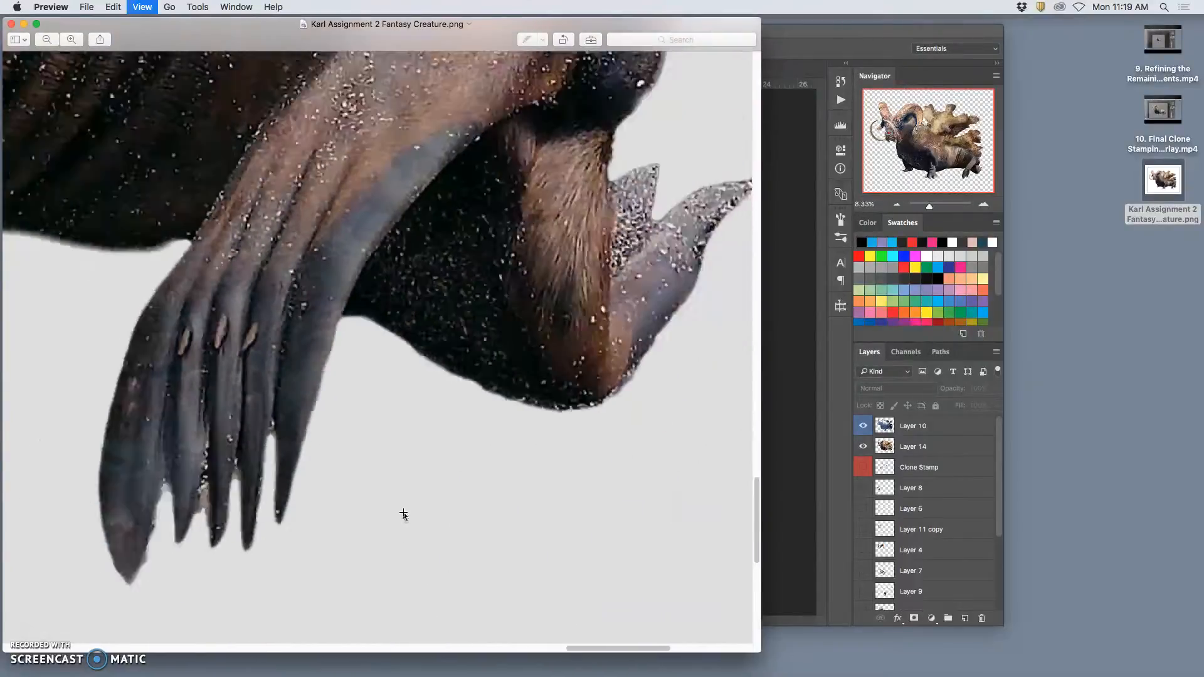
View the whole creature once more, close the PNG preview, and close the Fantasy Creature document in Photoshop.
key("super+minus")
key("super+minus")
key("super+minus")
key("super+minus")
key("super+minus")
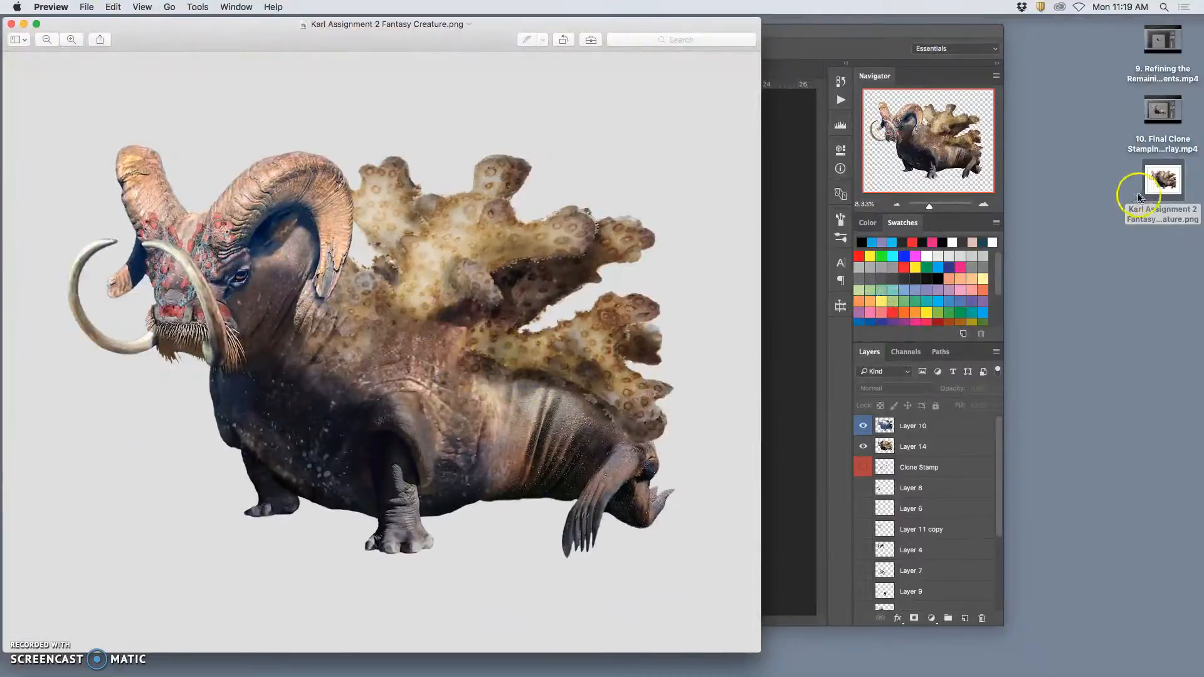
left_click(11, 24)
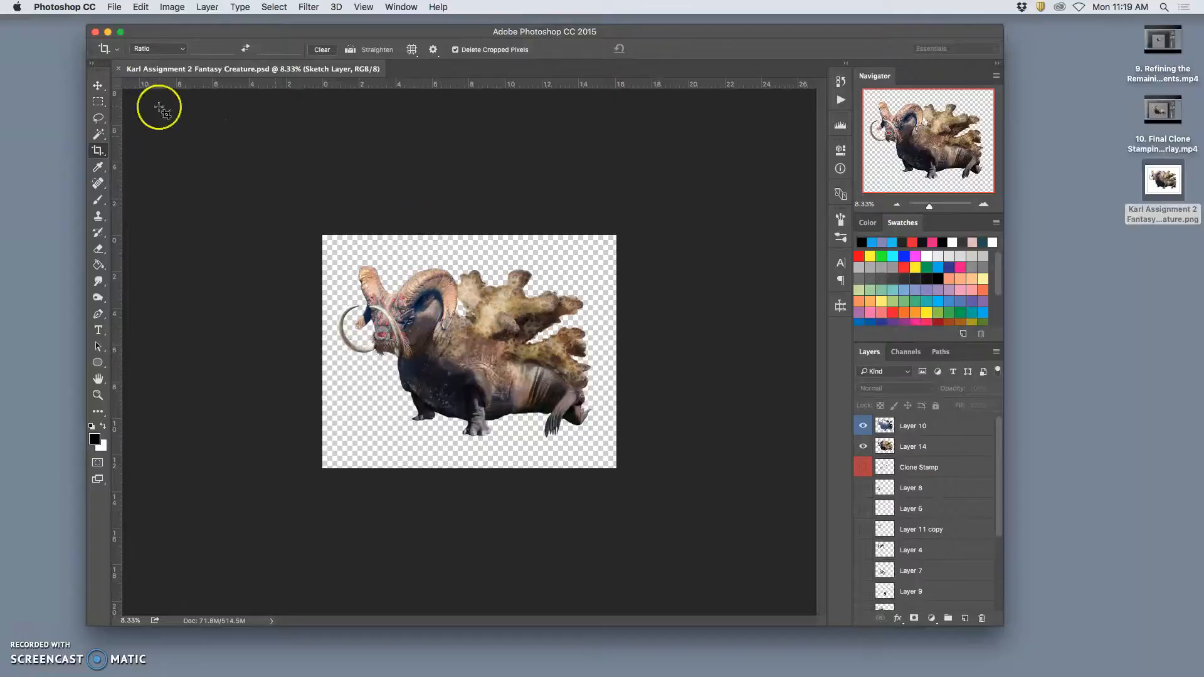
left_click(119, 70)
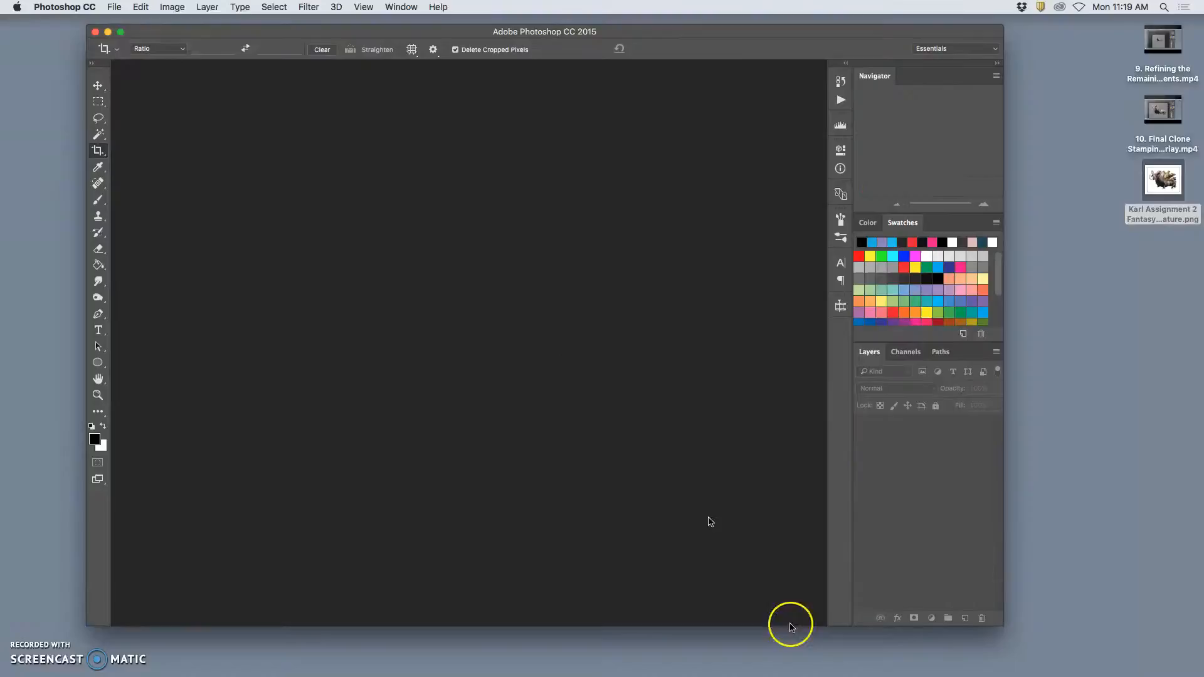
Open the Fantasy Landscape PSD from the Assignment 1 Fantasy Landscape folder in Photoshop.
mouse_move(794, 675)
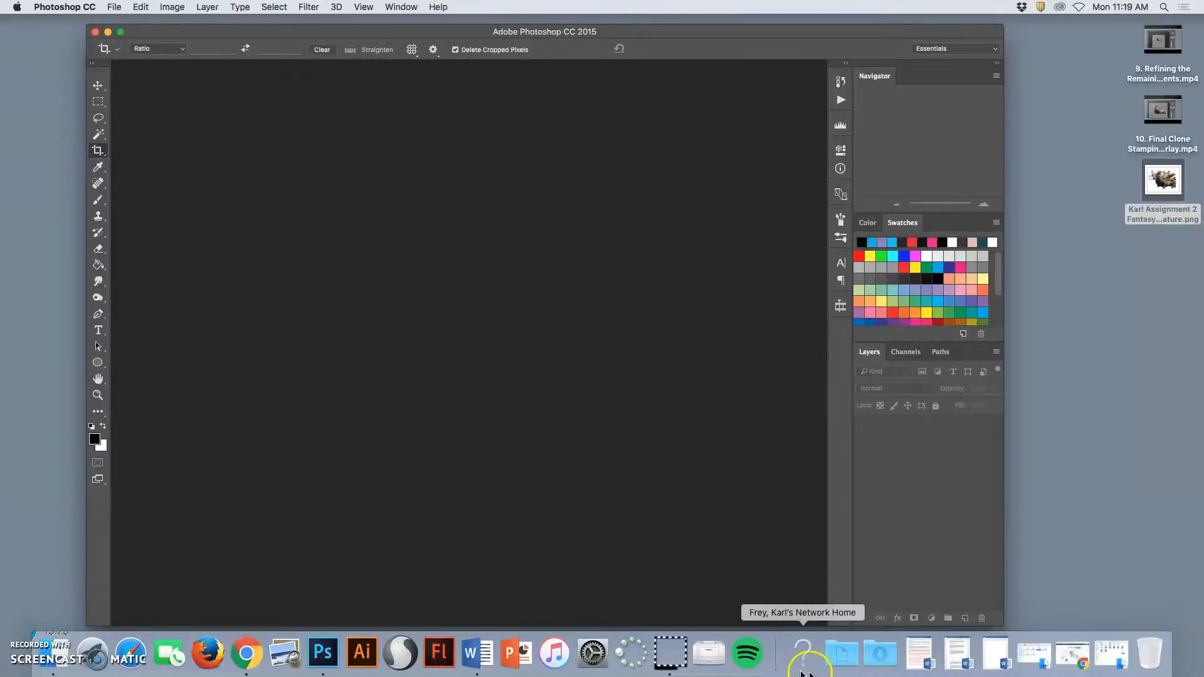
left_click(836, 658)
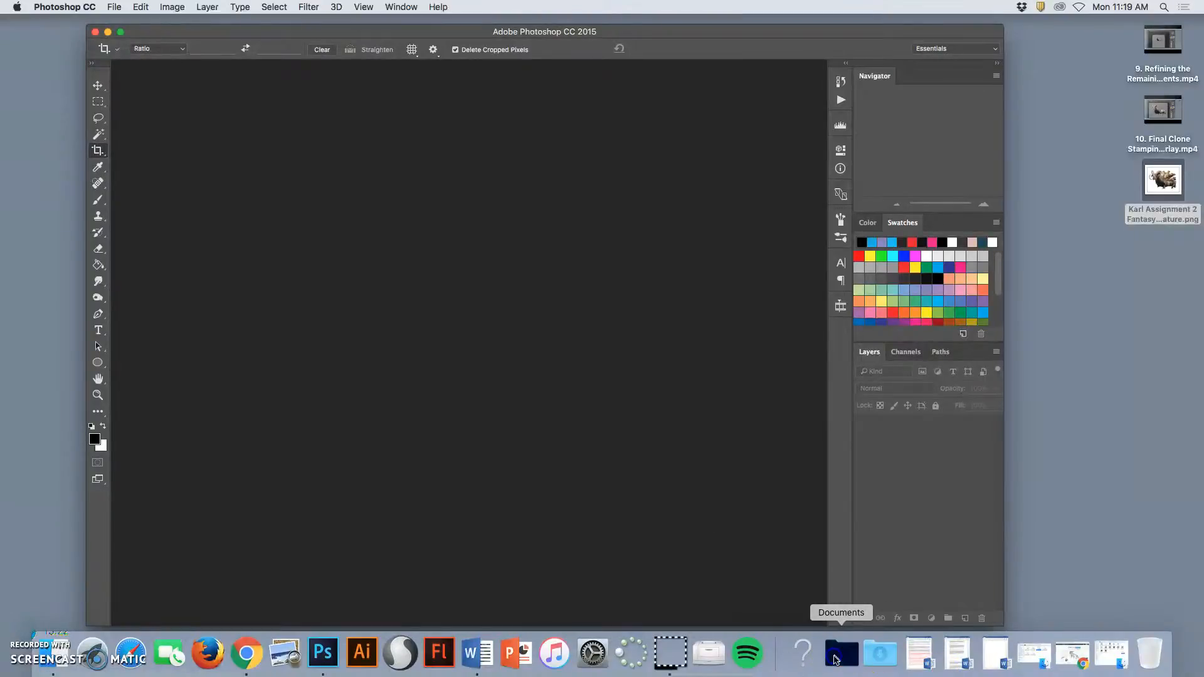
left_click(638, 254)
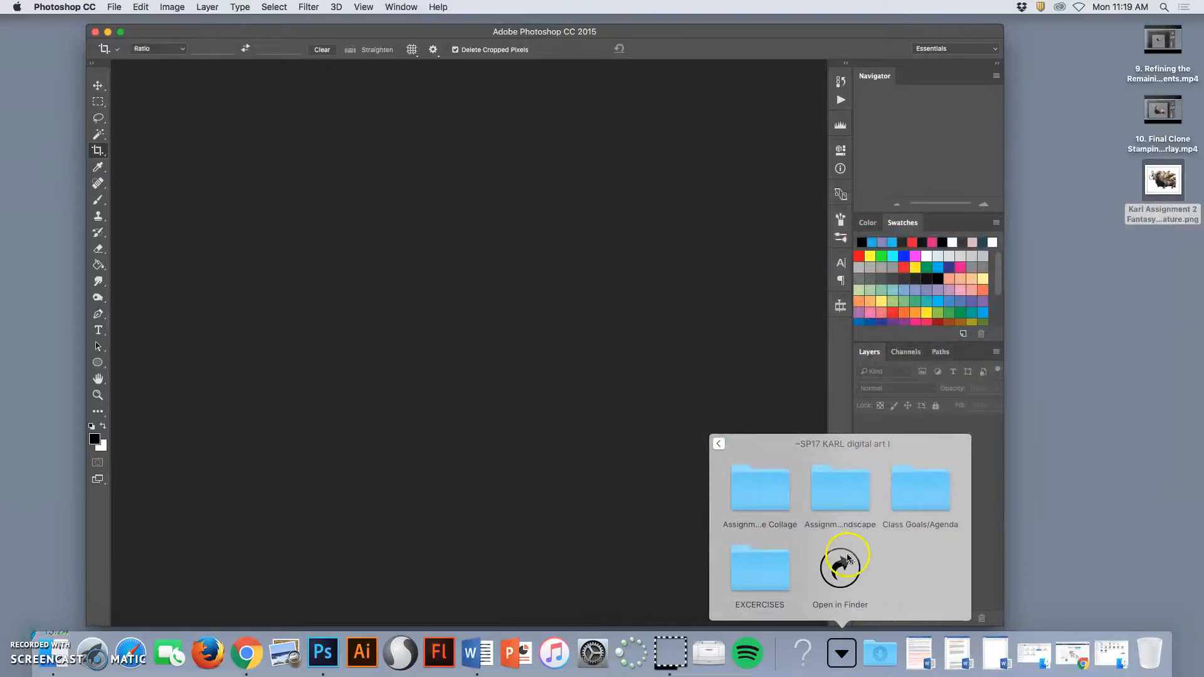
left_click(846, 558)
double_click(497, 331)
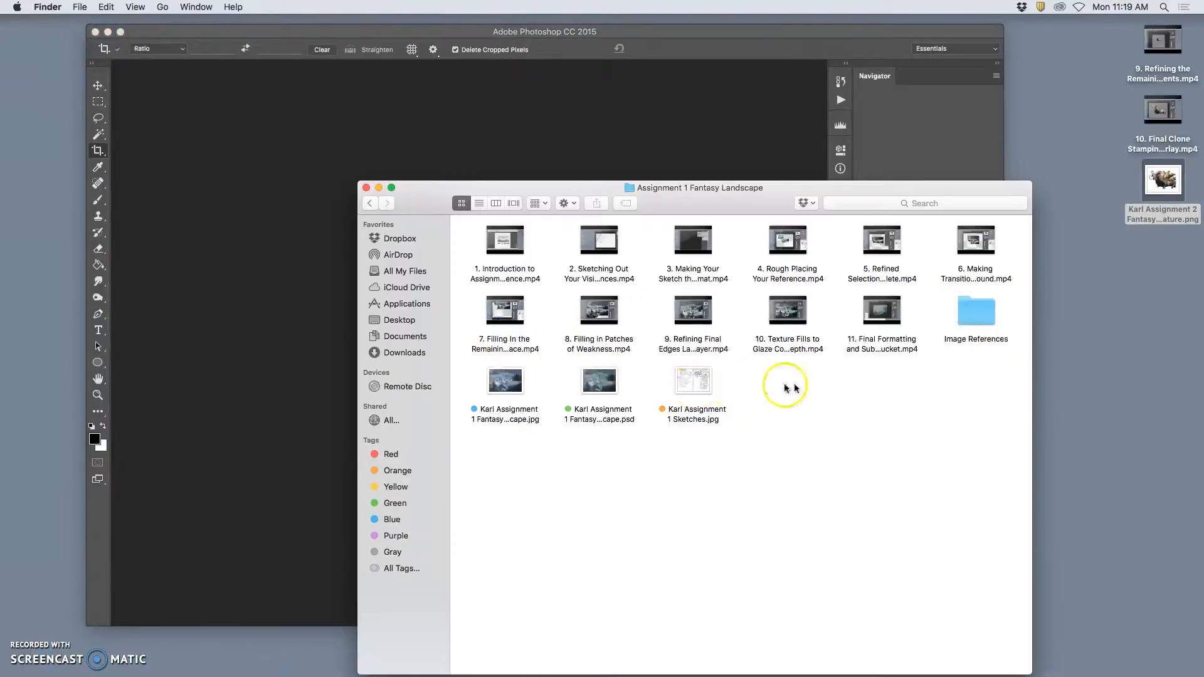
left_click(604, 383)
double_click(602, 387)
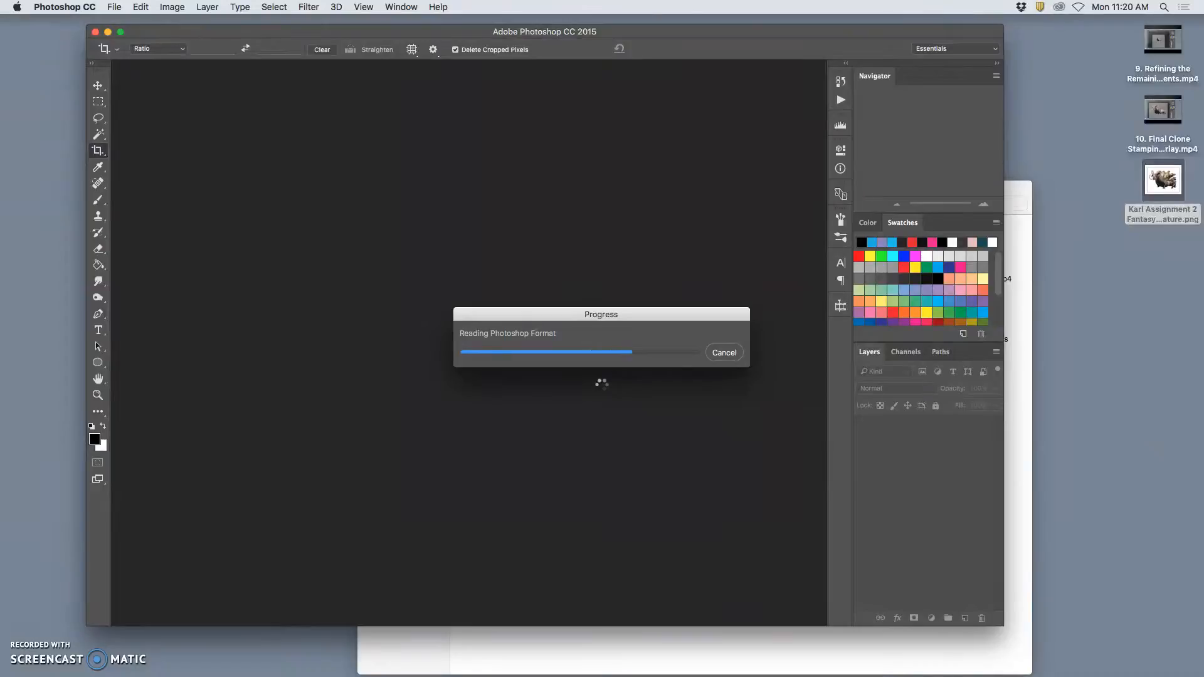
left_click(605, 380)
left_click_drag(1001, 466, 1002, 435)
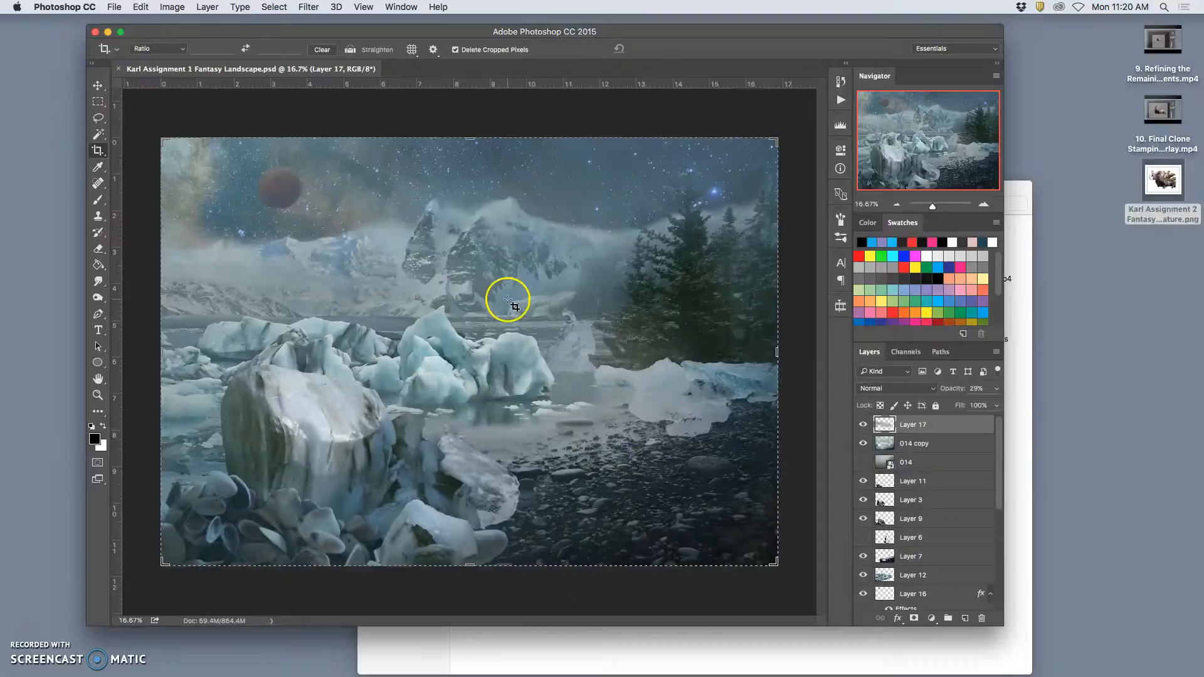
Place the creature PNG from the Desktop into the landscape at 92% scale, shifted right and slightly down.
left_click(100, 89)
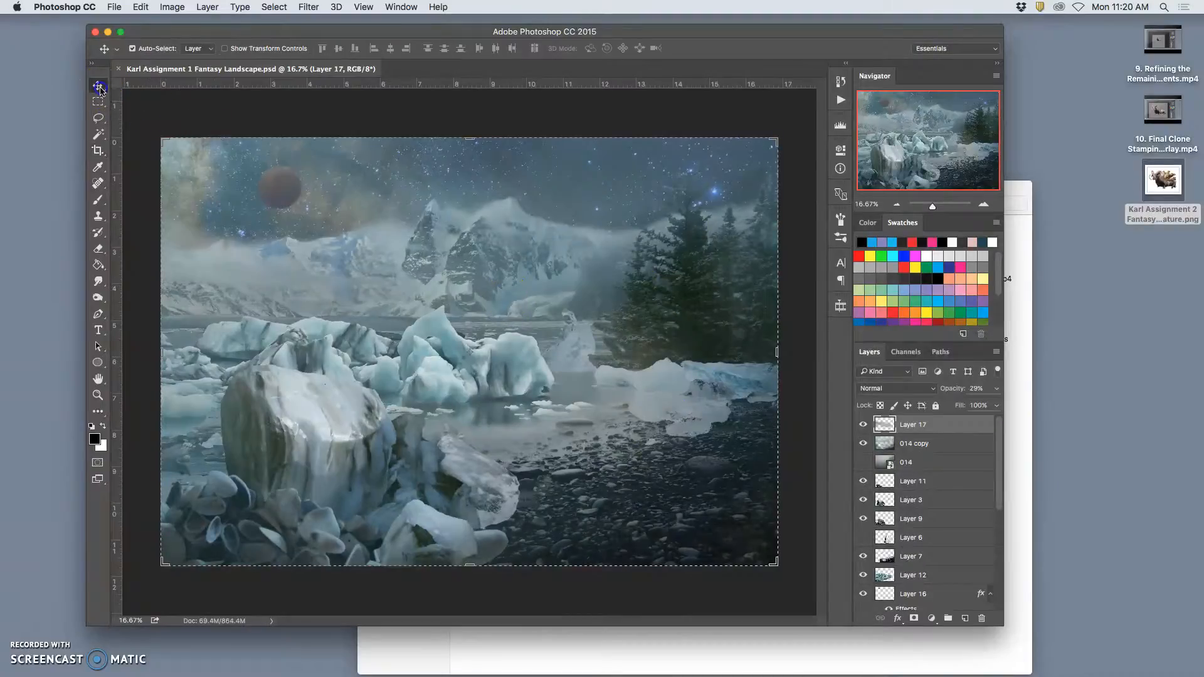
left_click_drag(1161, 178, 476, 394)
left_click(597, 412)
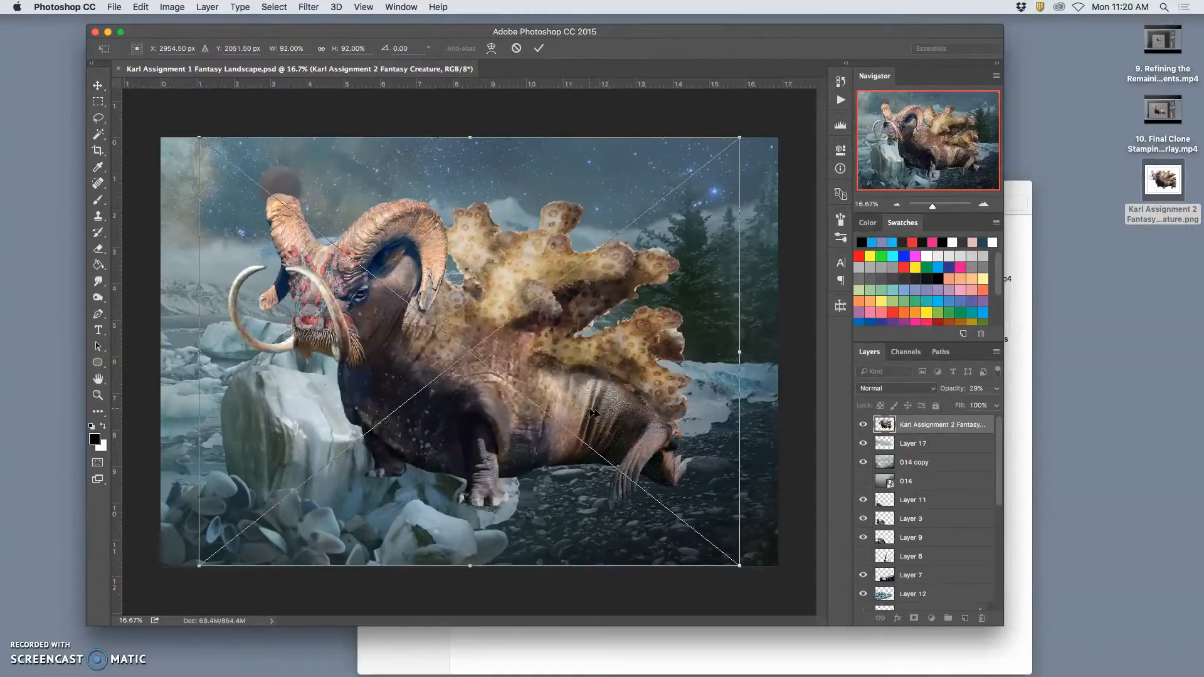
left_click_drag(510, 357, 587, 390)
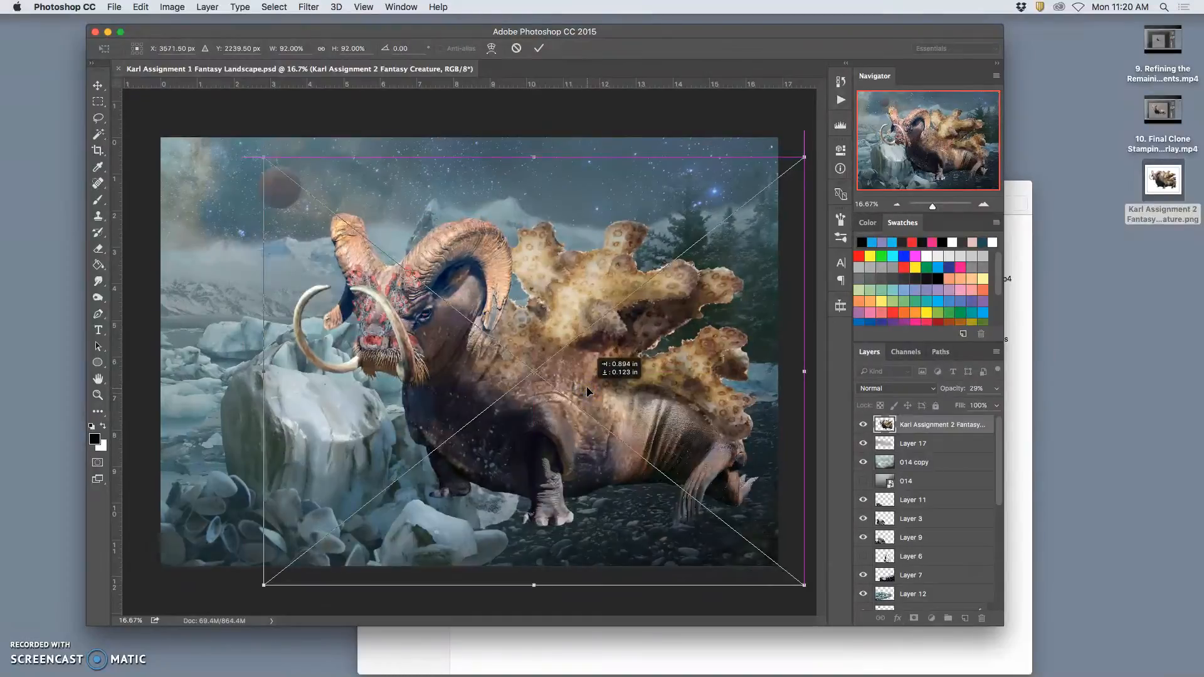
key("Return")
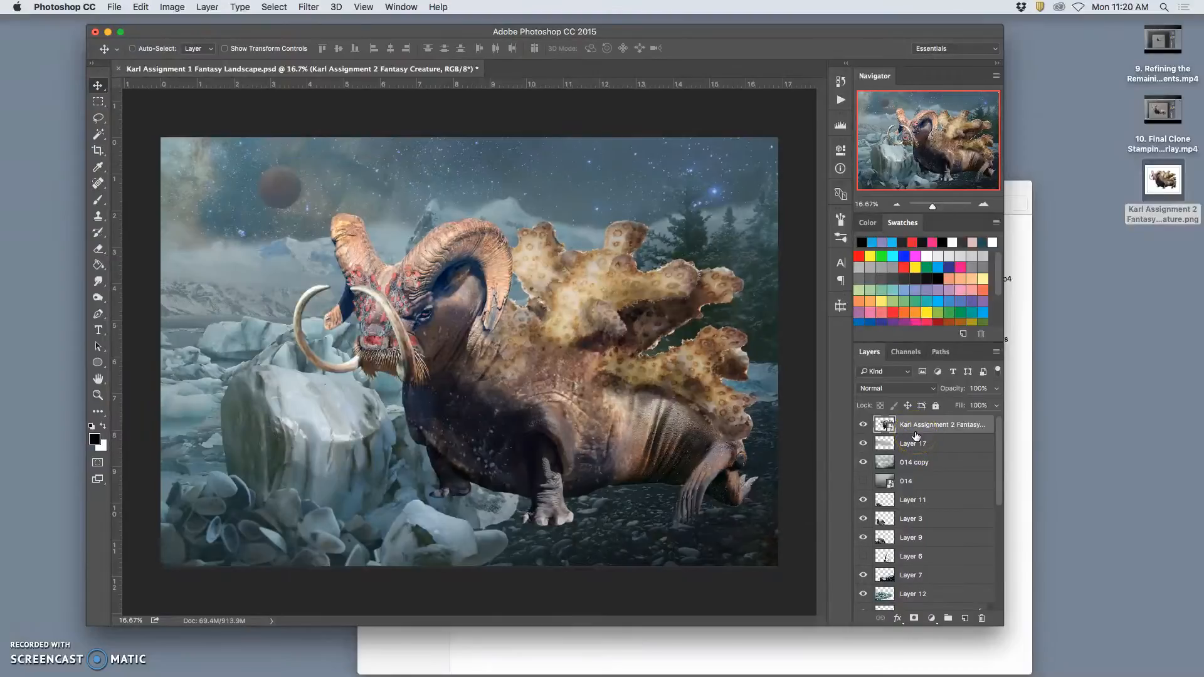
Try the creature layer at different depths in the layer stack, down to between Layer 6 and Layer 7.
key("super+[")
key("super+[")
key("super+]")
key("super+]")
key("super+[")
key("super+[")
key("super+[")
key("super+[")
key("super+[")
key("super+[")
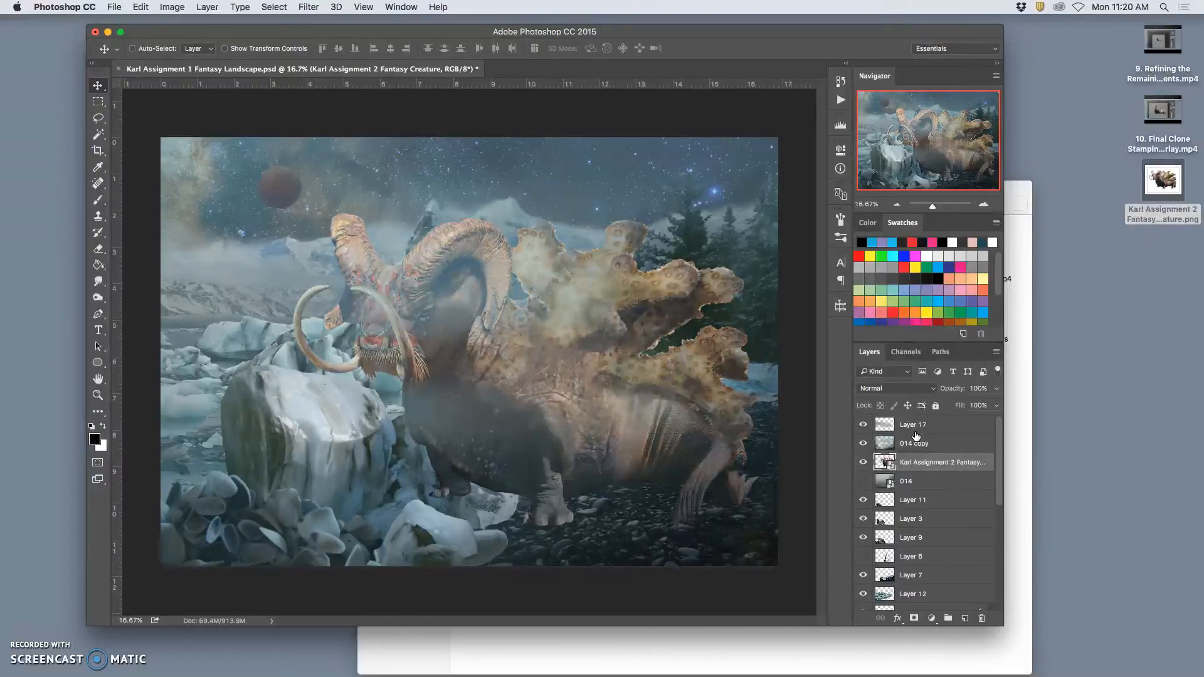
key("super+[")
key("super+[")
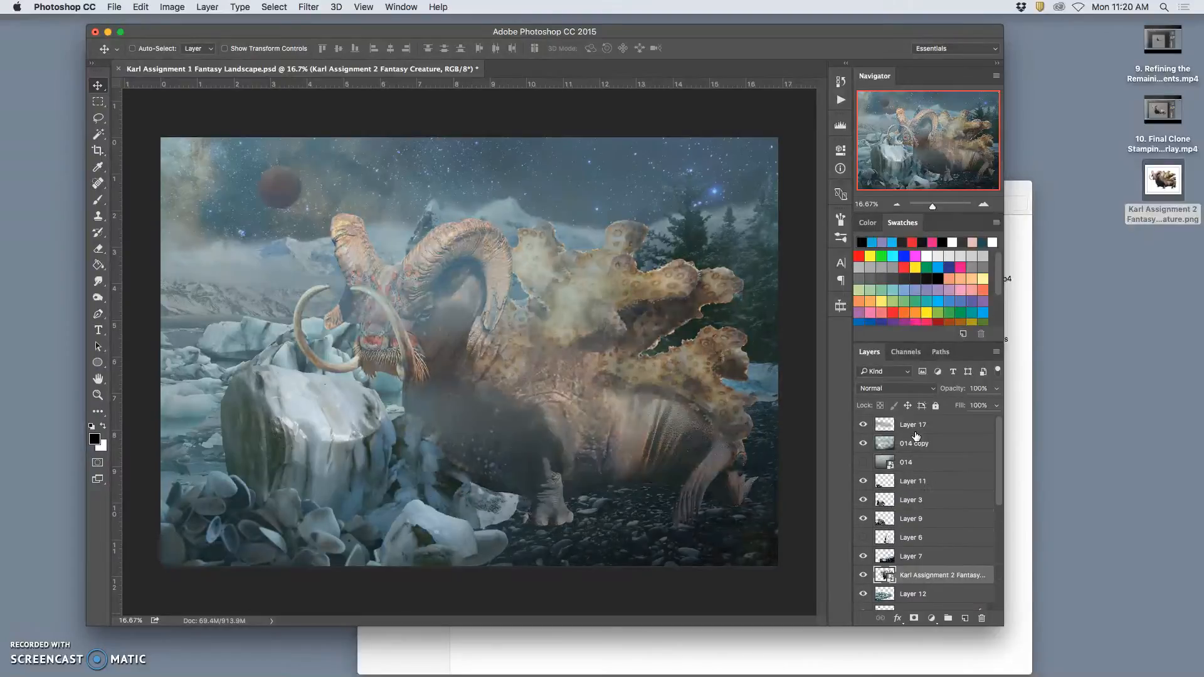
key("super+]")
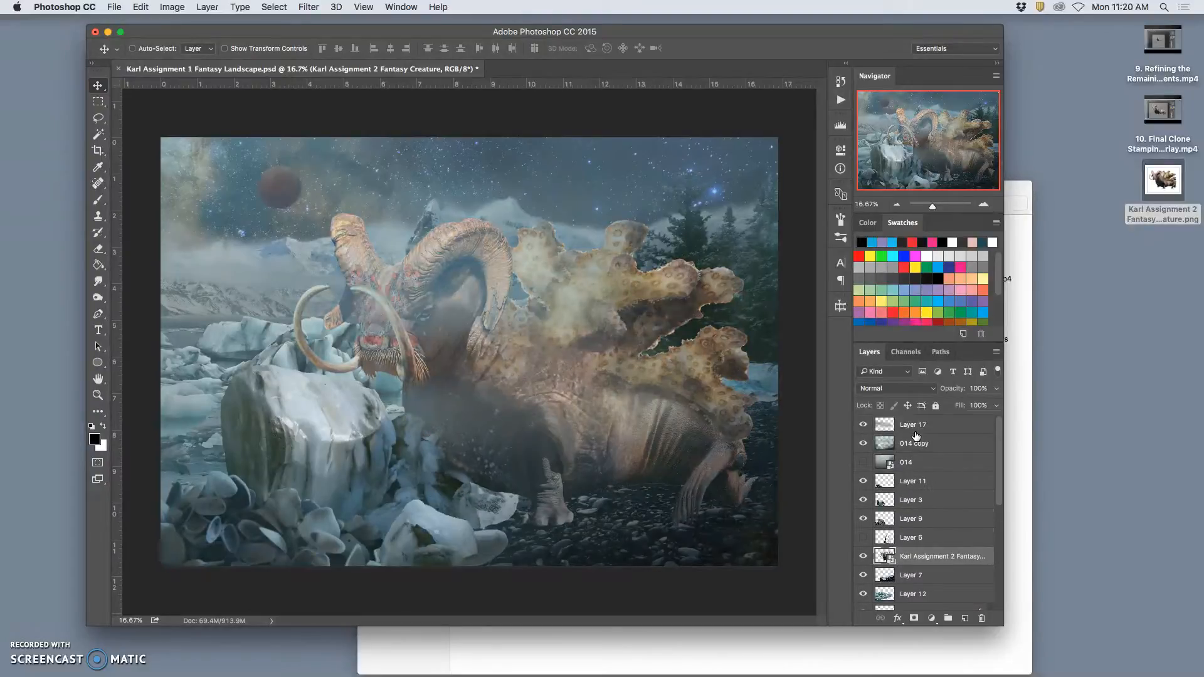
key("super+]")
key("super+[")
key("super+[")
key("super+]")
Scale the creature down to about 83% and reposition it on the right side of the shore.
key("super+t")
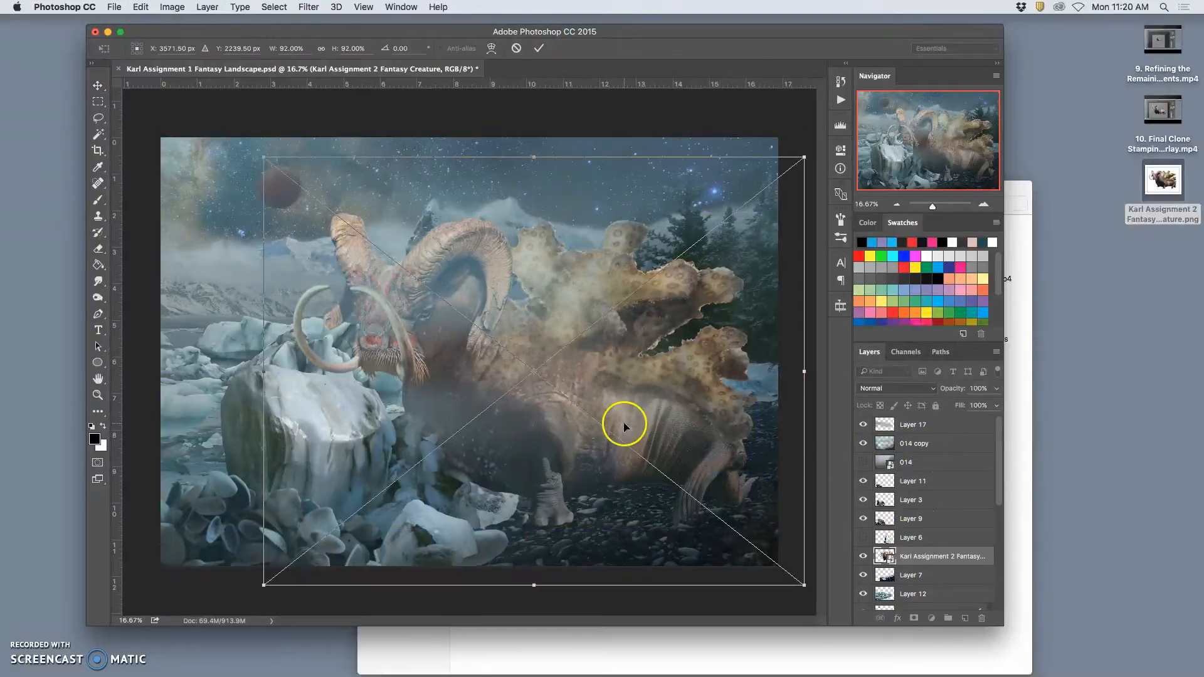
left_click_drag(264, 157, 359, 183)
left_click_drag(592, 343, 570, 326)
left_click_drag(315, 194, 299, 179)
mouse_move(540, 273)
left_mouse_down()
mouse_move(568, 270)
mouse_move(555, 270)
left_mouse_up()
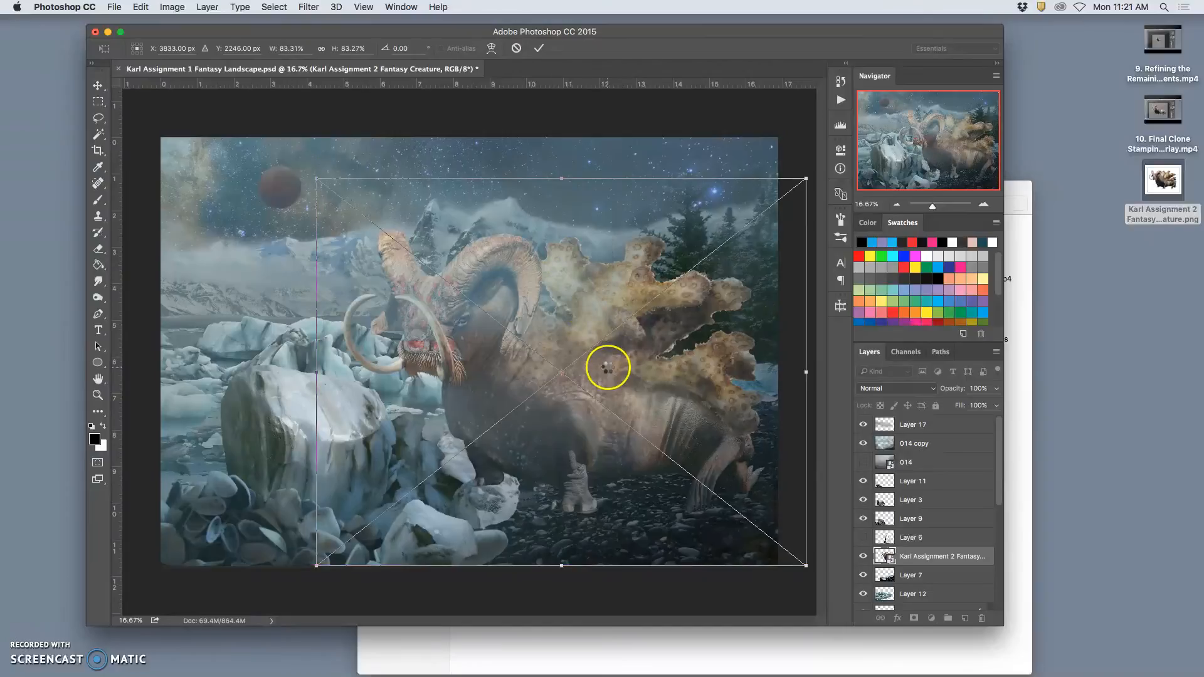
left_click(645, 366)
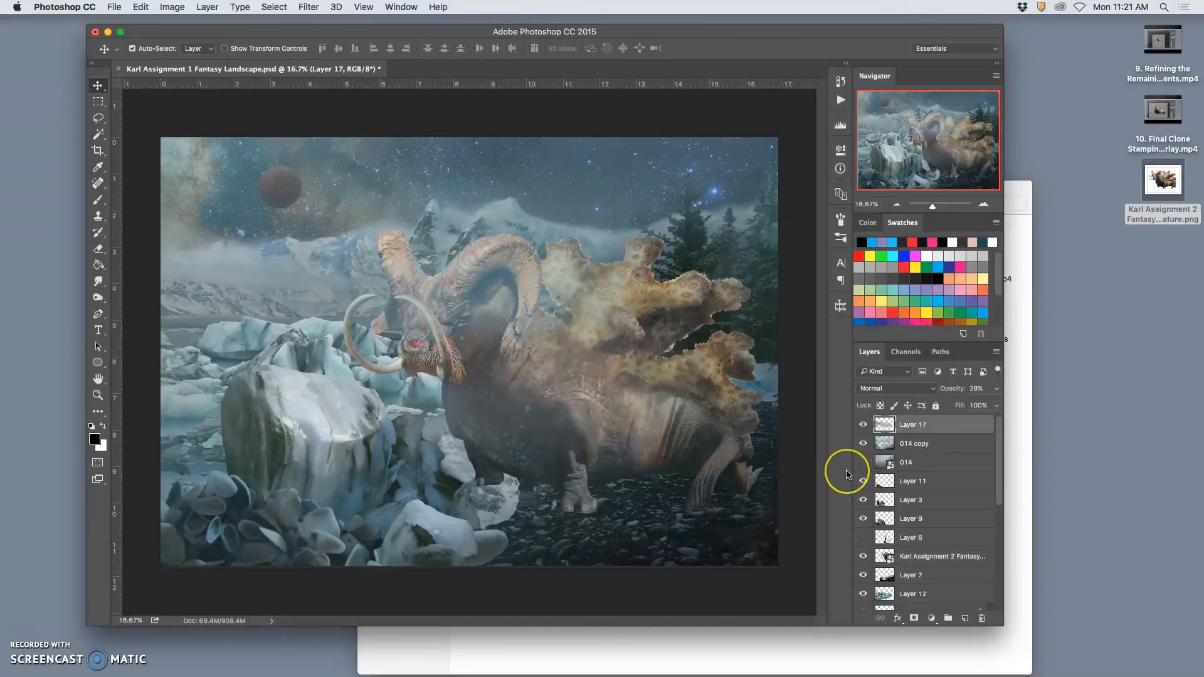
Bring the creature layer to the top of the layer stack, above Layer 17.
left_click(919, 563)
key("super+bracketright")
key("super+bracketright")
key("super+bracketright")
key("super+bracketright")
key("super+bracketright")
key("super+bracketright")
key("super+bracketright")
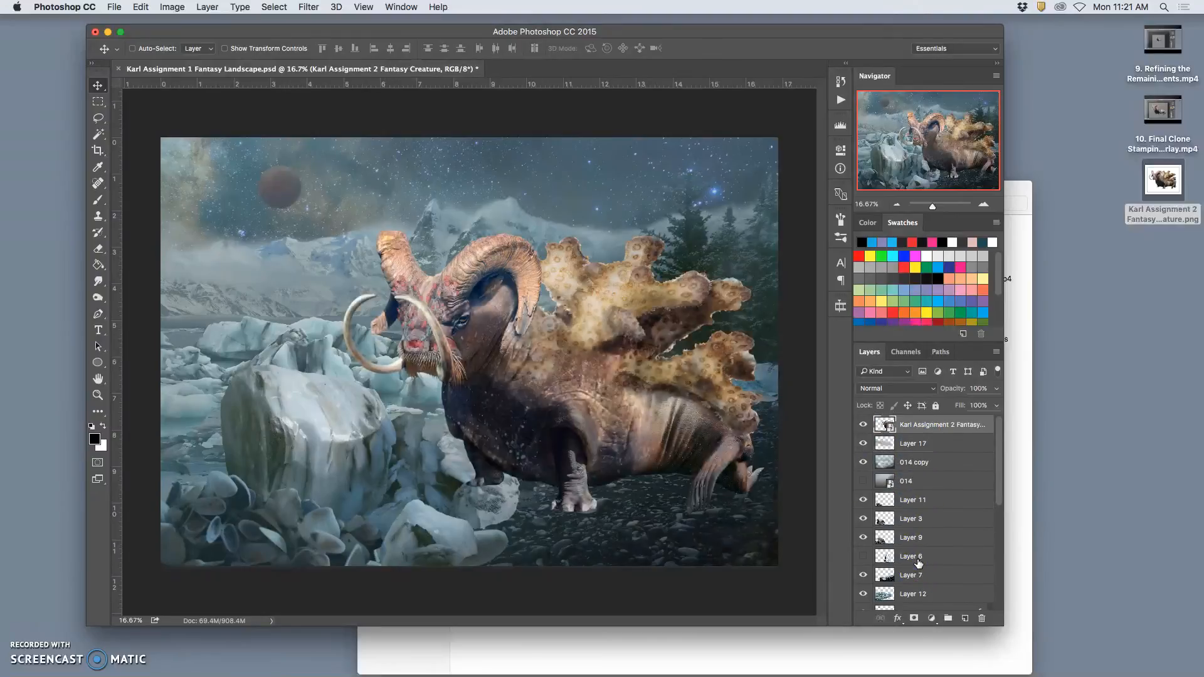